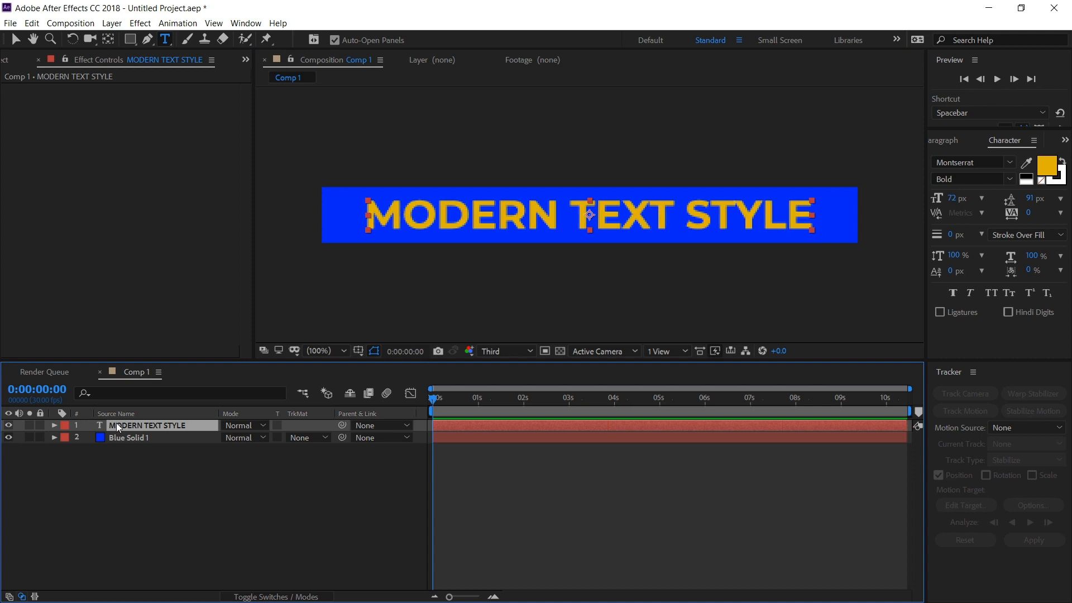
- Rename the Comp 1 composition as "text 1" in its composition settings
{"action": "left_click", "coordinate": [159, 439]}
{"action": "left_click", "coordinate": [160, 426]}
{"action": "left_click", "coordinate": [167, 470]}
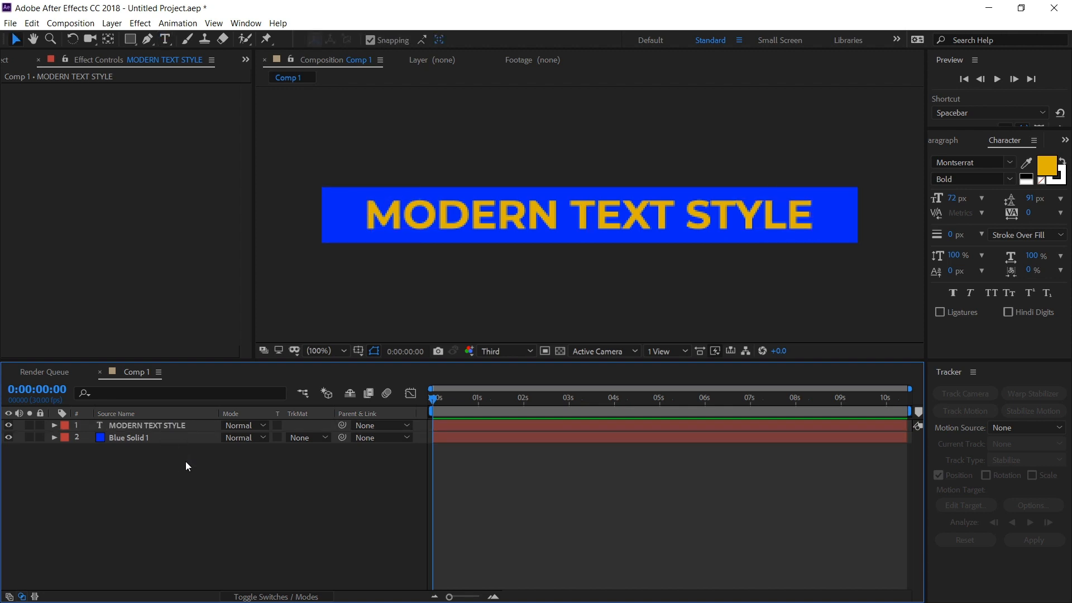
{"action": "key", "text": "ctrl+k"}
{"action": "type", "text": "text 1"}
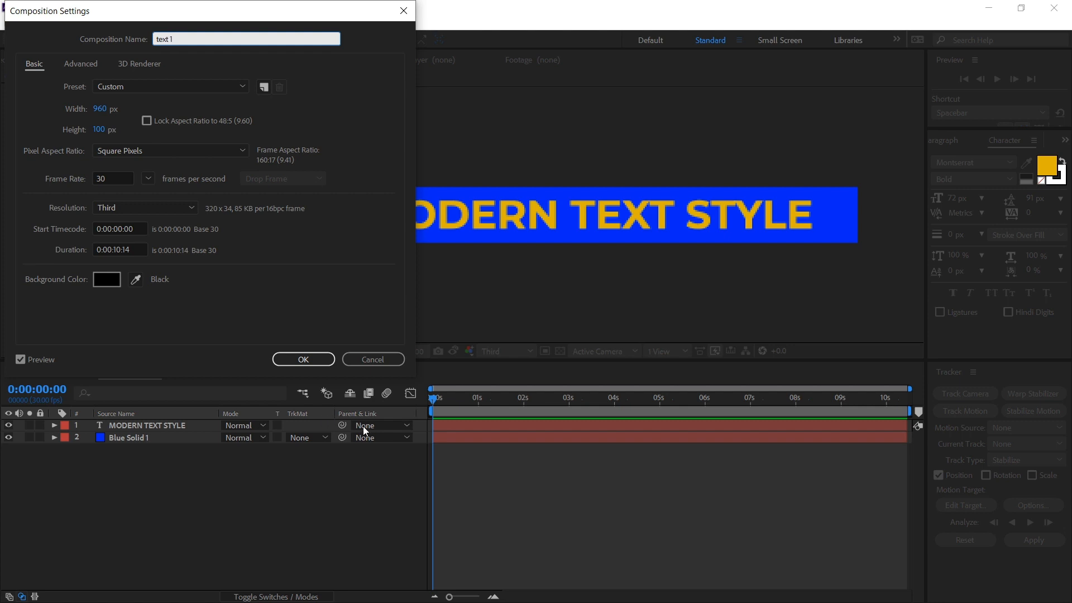
{"action": "left_click", "coordinate": [312, 358]}
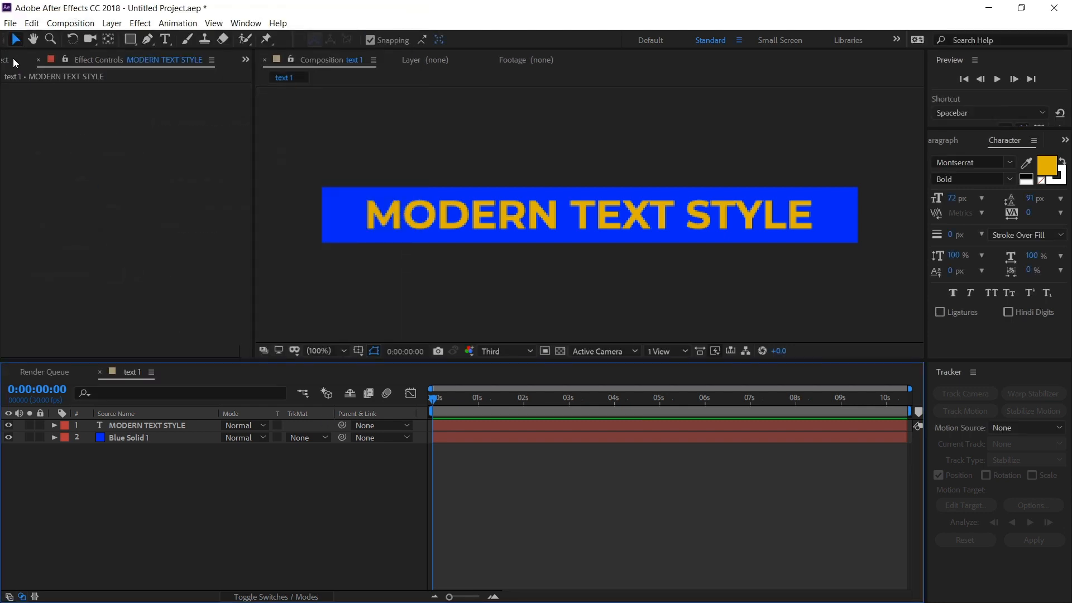
- Duplicate the text 1 composition and open the copy, text 2, in the timeline
{"action": "left_click", "coordinate": [14, 60]}
{"action": "left_click", "coordinate": [43, 207]}
{"action": "left_click", "coordinate": [38, 200]}
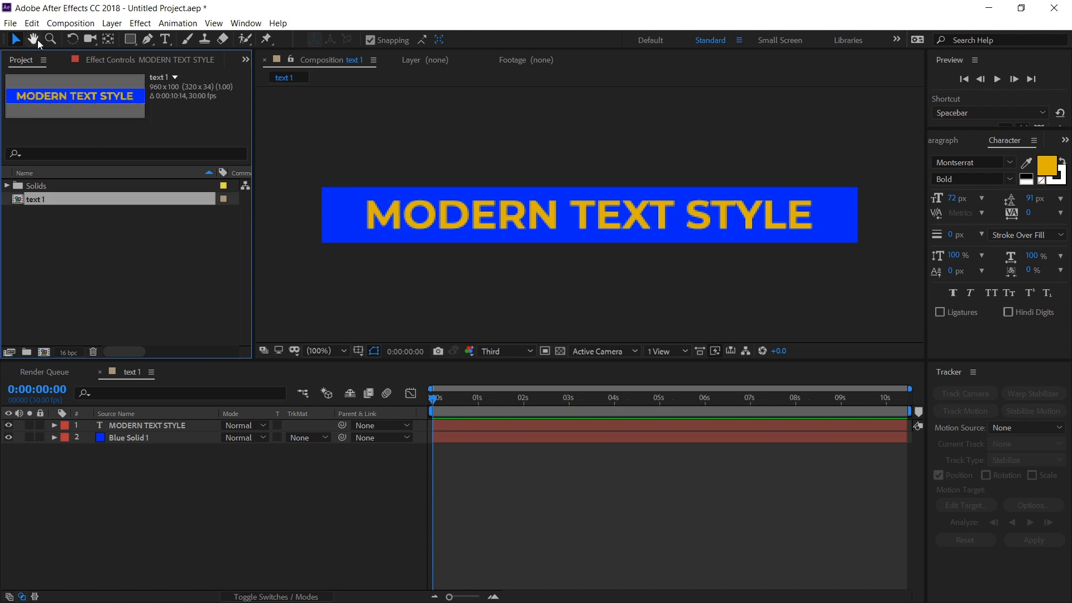
{"action": "left_click", "coordinate": [31, 23]}
{"action": "left_click", "coordinate": [91, 179]}
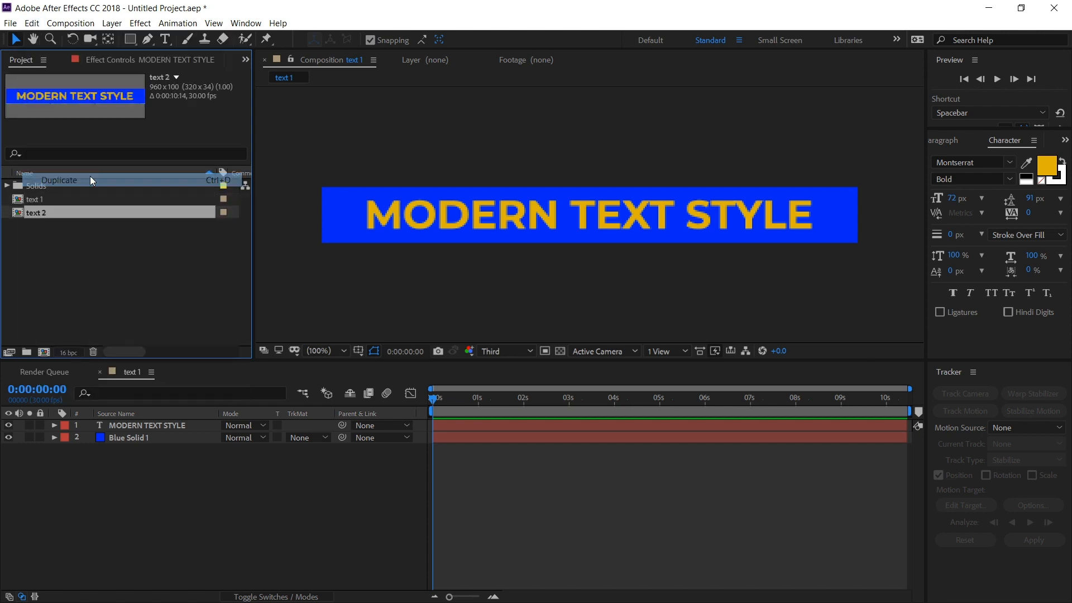
{"action": "double_click", "coordinate": [39, 213]}
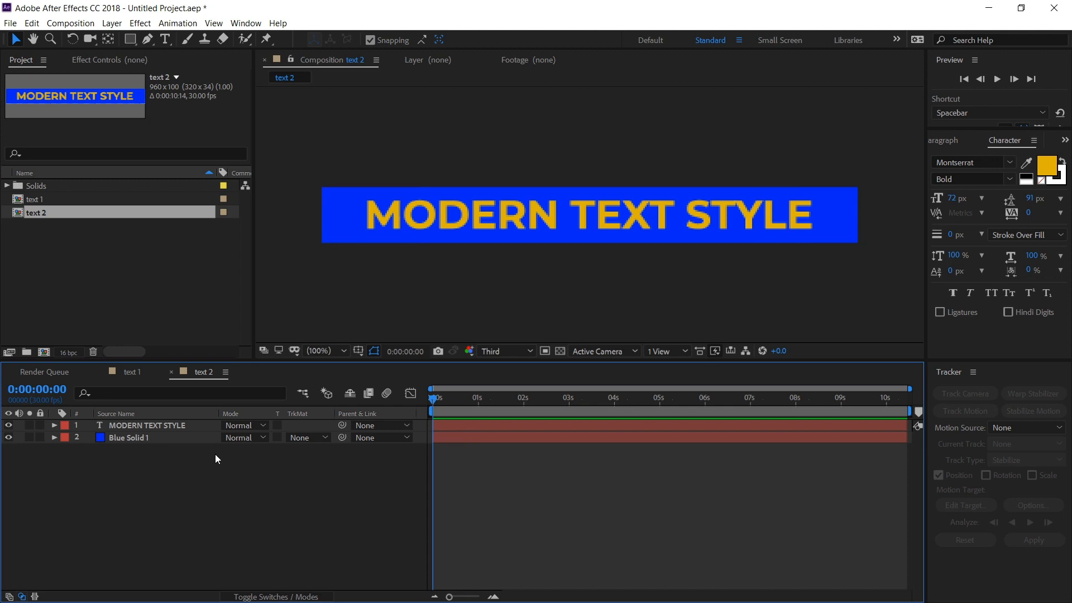
- Apply the Fill effect to Blue Solid 1 in text 2 and sample the text's yellow as its color
{"action": "left_click", "coordinate": [159, 440]}
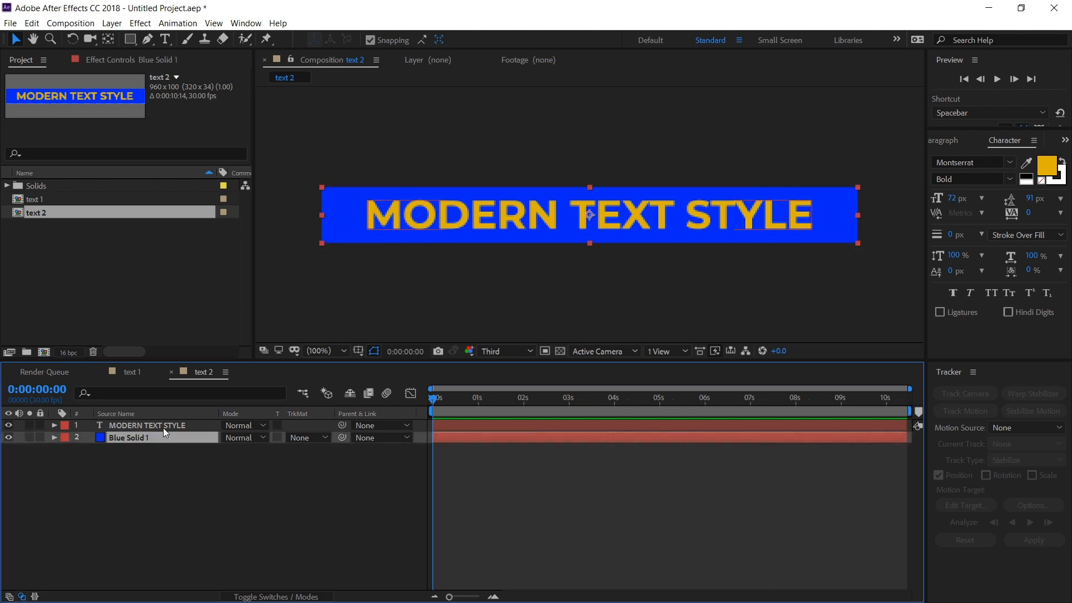
{"action": "left_click", "coordinate": [163, 427]}
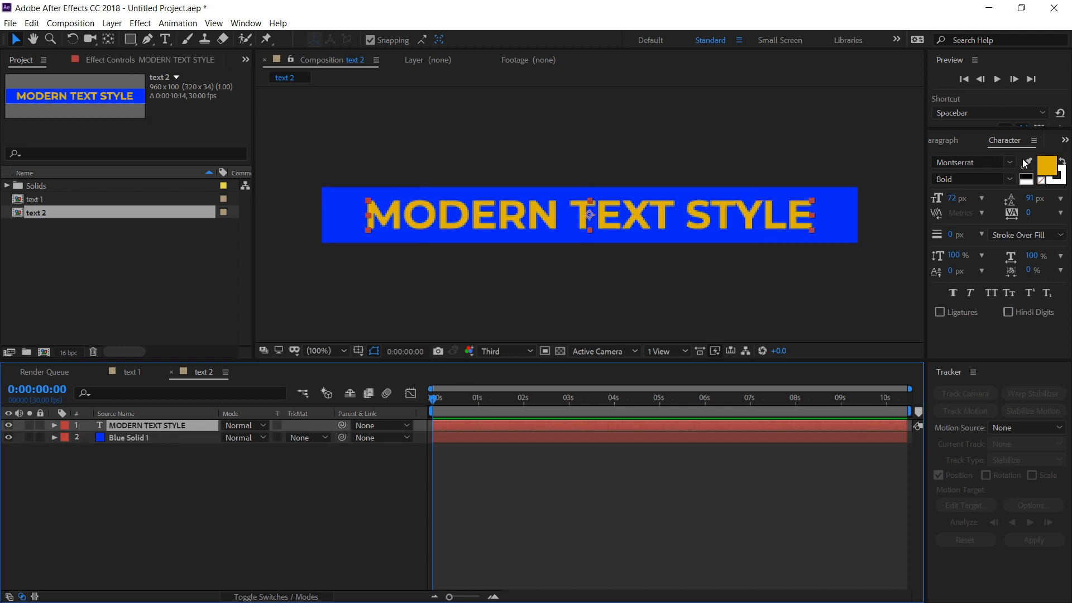
{"action": "left_click", "coordinate": [151, 441]}
{"action": "left_click", "coordinate": [1065, 139]}
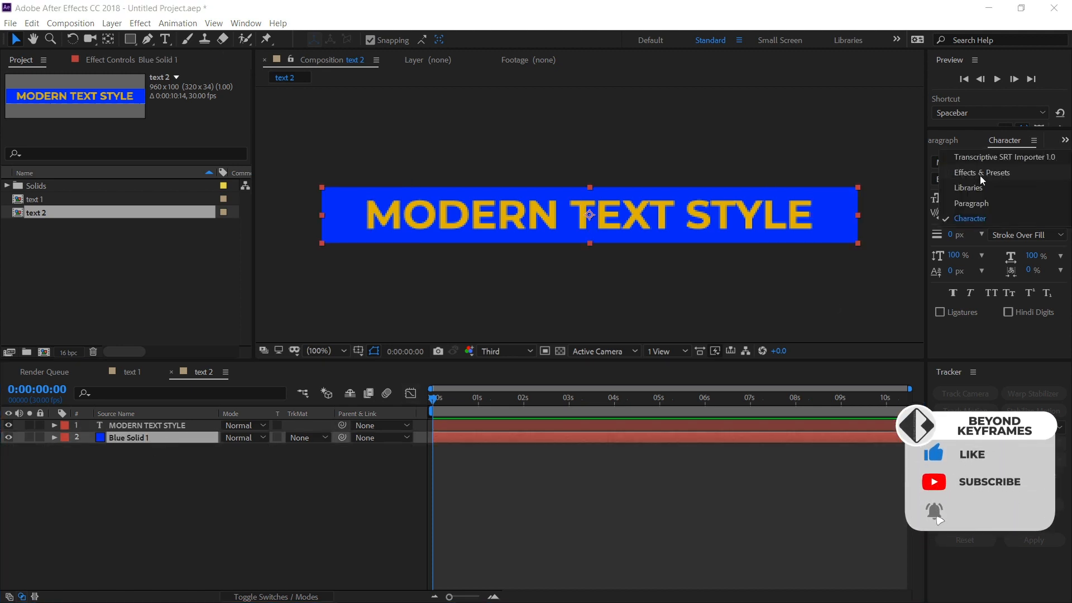
{"action": "left_click", "coordinate": [982, 177]}
{"action": "left_click", "coordinate": [988, 158]}
{"action": "type", "text": "f"}
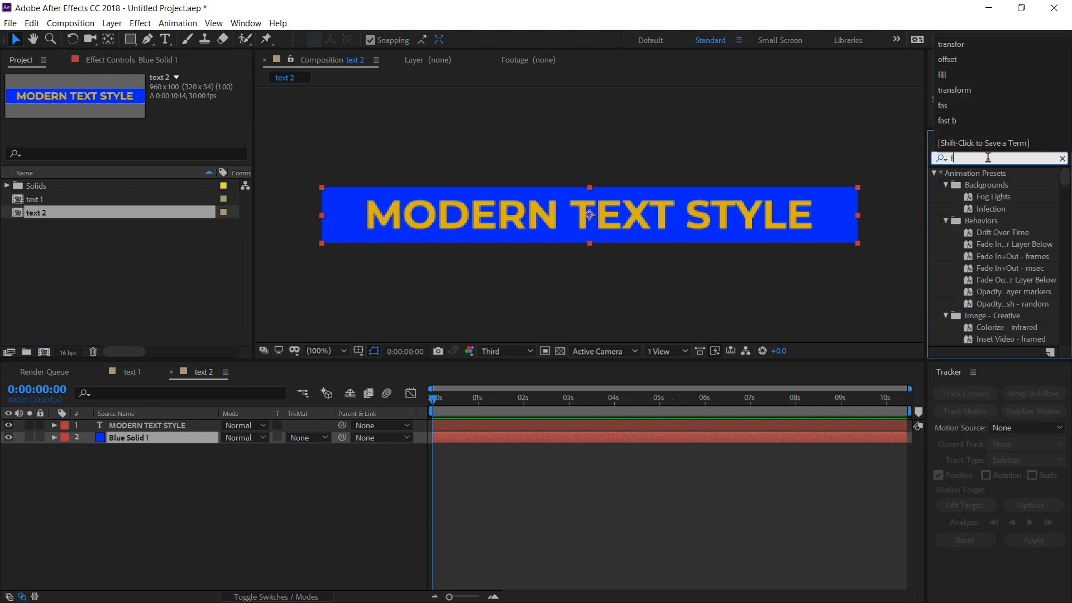
{"action": "type", "text": "ill"}
{"action": "left_click_drag", "start_coordinate": [970, 244], "coordinate": [120, 441]}
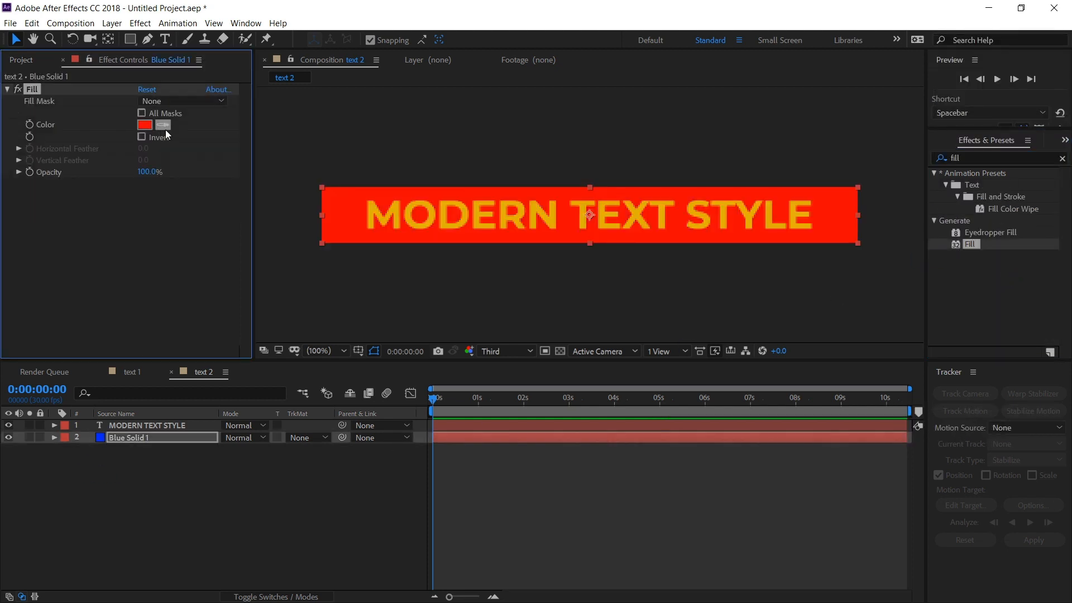
{"action": "left_click", "coordinate": [445, 211]}
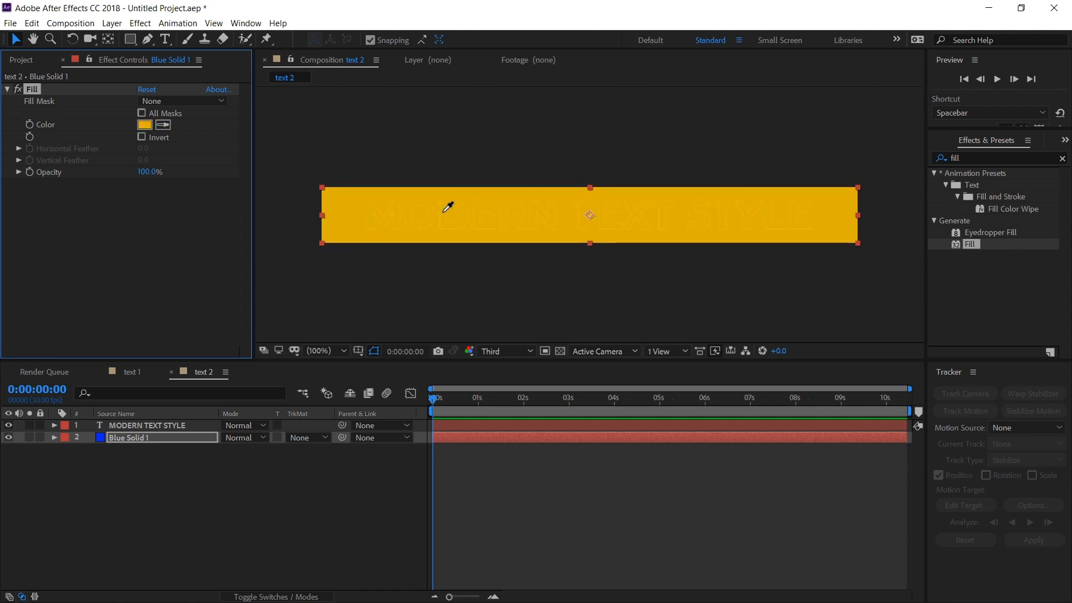
- Disable the Fill effect on Blue Solid 1 and recolor the MODERN TEXT STYLE layer with the blue sampled from the background
{"action": "left_click", "coordinate": [144, 440]}
{"action": "left_click", "coordinate": [18, 90]}
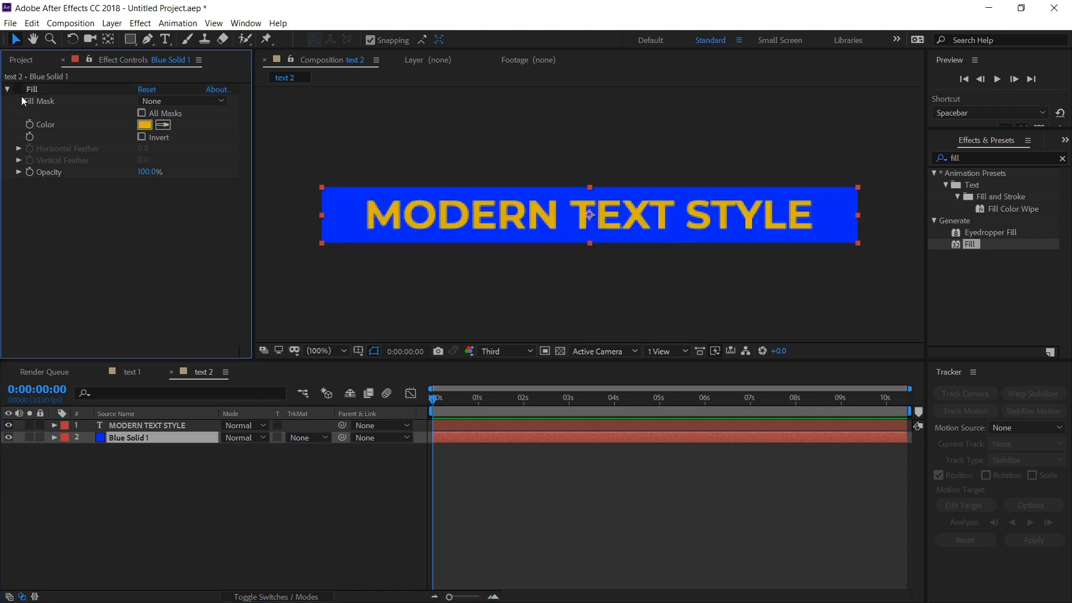
{"action": "left_click", "coordinate": [202, 425]}
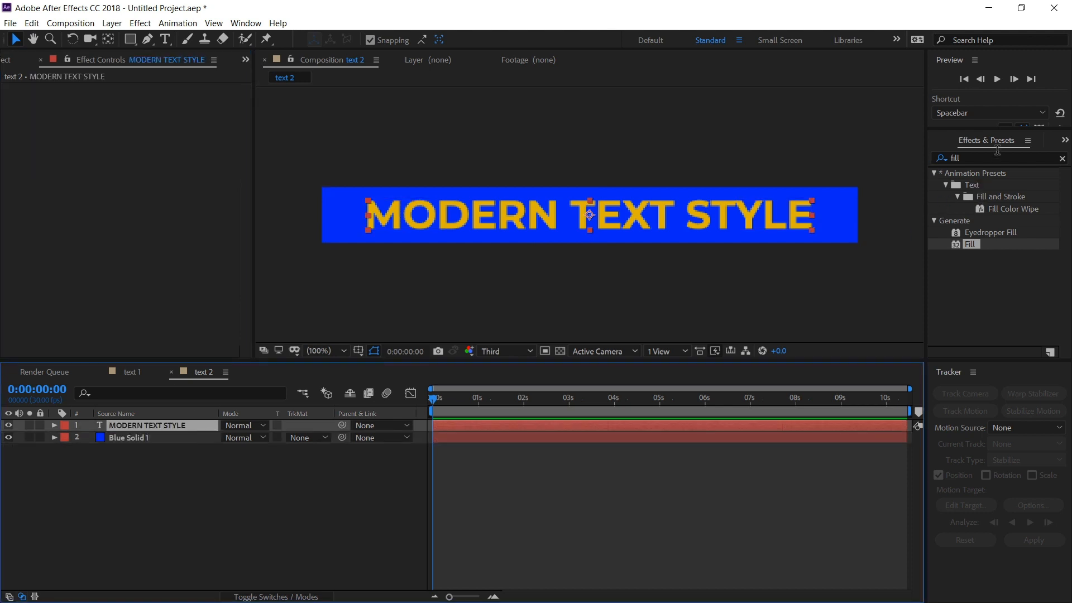
{"action": "left_click", "coordinate": [1065, 141]}
{"action": "left_click", "coordinate": [993, 186]}
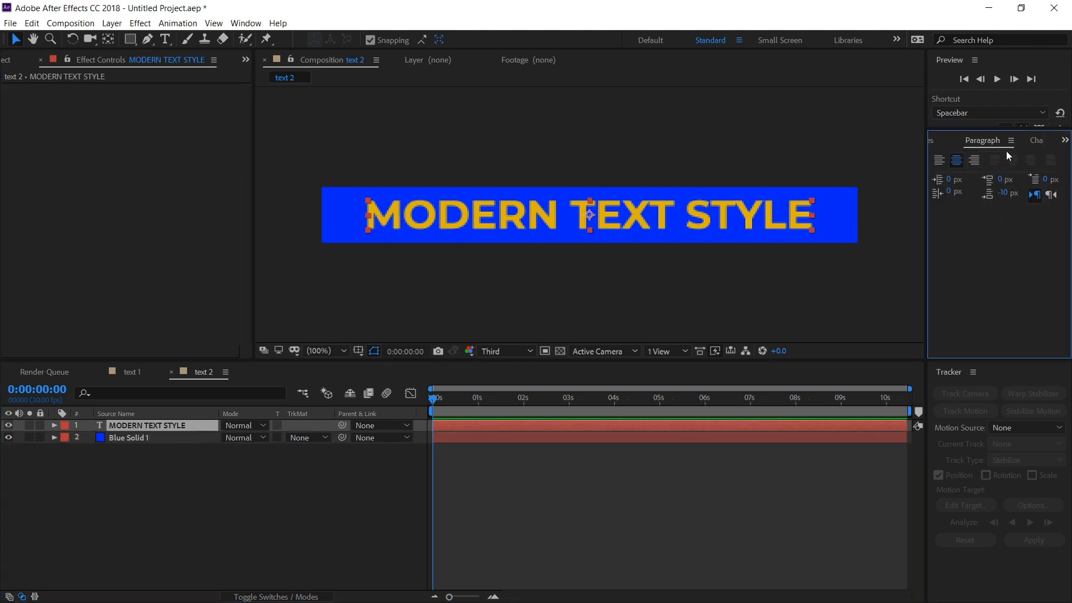
{"action": "left_click", "coordinate": [1065, 141]}
{"action": "left_click", "coordinate": [993, 213]}
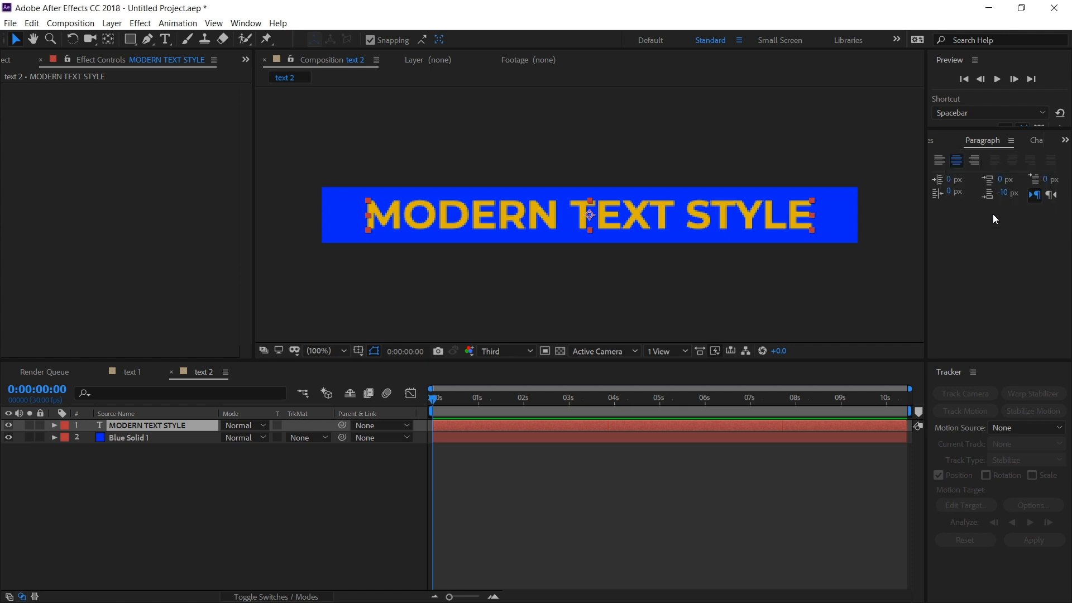
{"action": "left_click", "coordinate": [1027, 163]}
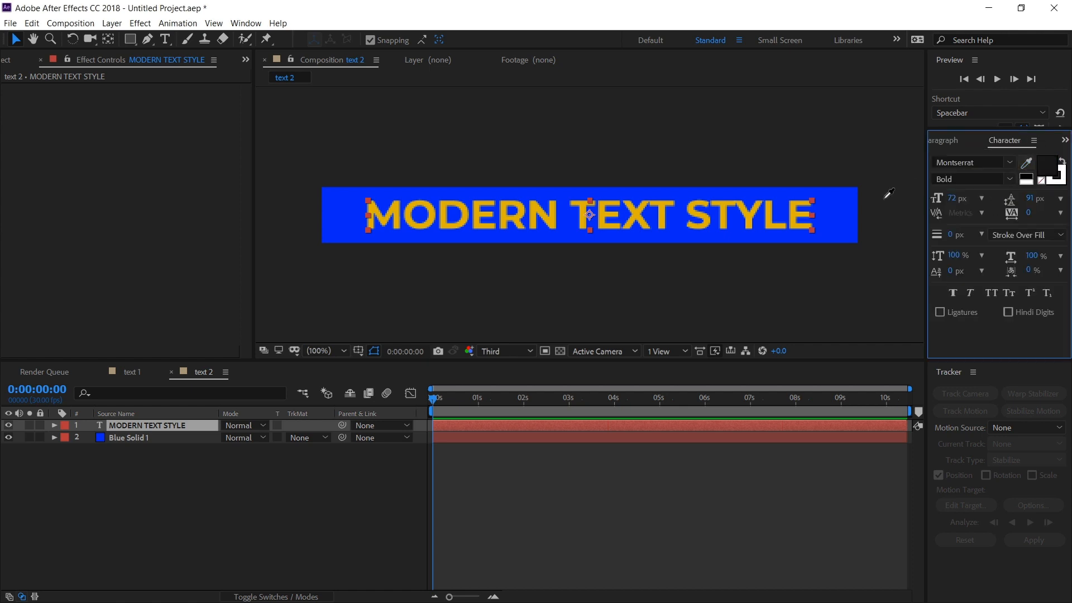
{"action": "left_click", "coordinate": [847, 211]}
- Re-enable the Fill effect on Blue Solid 1 and compare the text 1 and text 2 compositions
{"action": "left_click", "coordinate": [143, 438]}
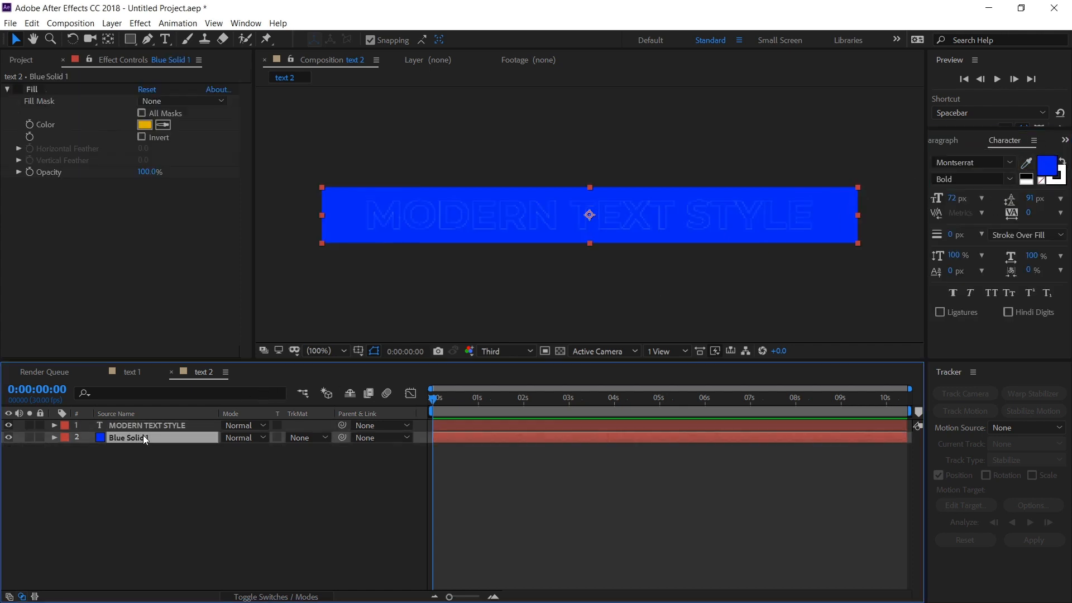
{"action": "left_click", "coordinate": [18, 90]}
{"action": "left_click", "coordinate": [131, 372]}
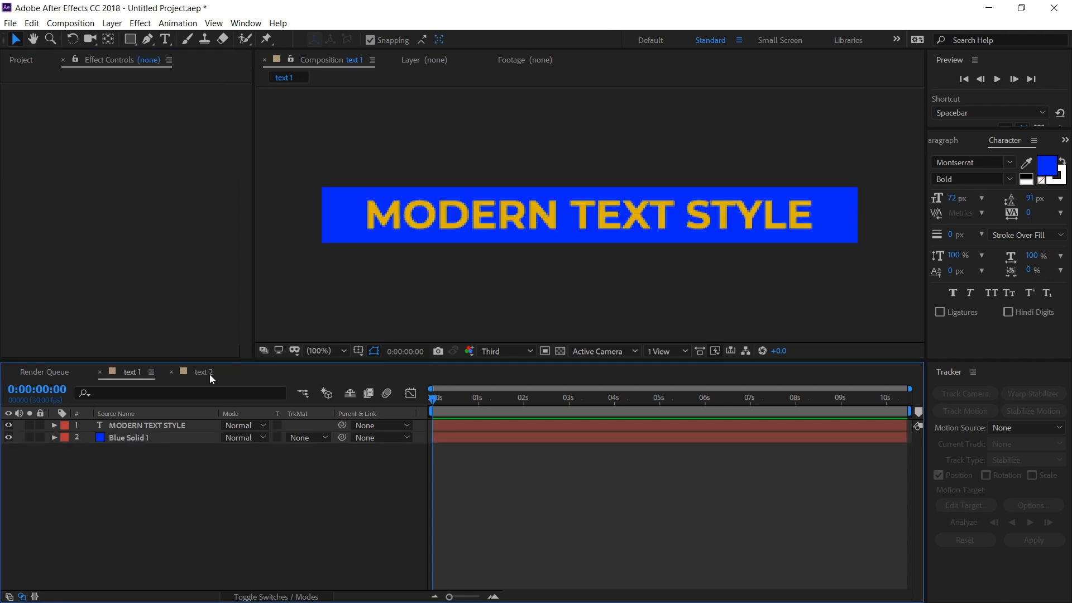
{"action": "left_click", "coordinate": [203, 373]}
{"action": "left_click", "coordinate": [134, 373]}
{"action": "left_click", "coordinate": [198, 372]}
- Create a new composition from the text 1 composition in the project
{"action": "left_click", "coordinate": [21, 60]}
{"action": "left_click", "coordinate": [104, 251]}
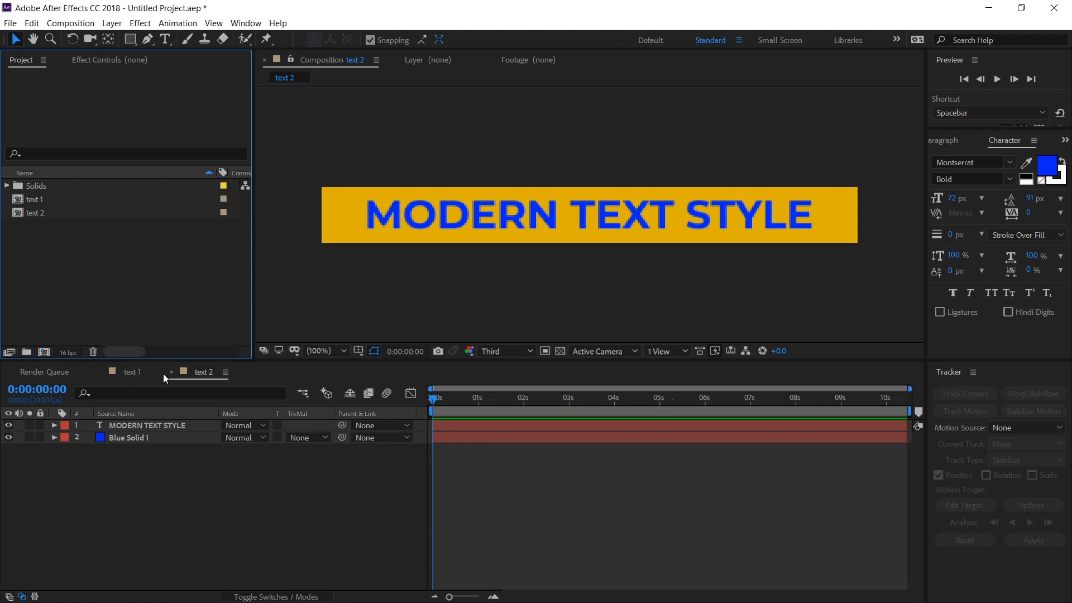
{"action": "left_click", "coordinate": [185, 376]}
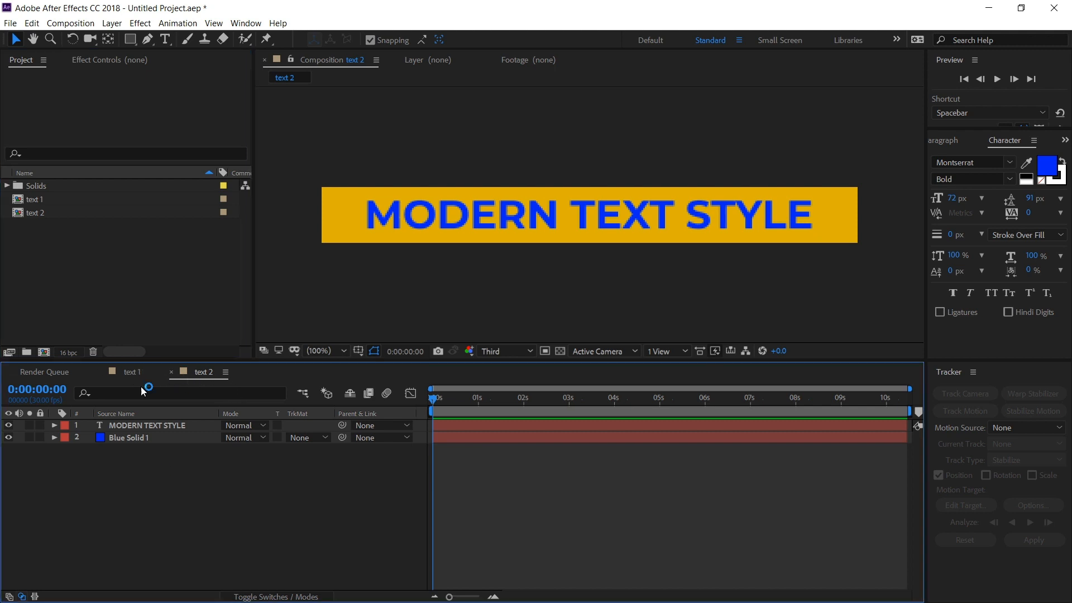
{"action": "left_click", "coordinate": [49, 216]}
{"action": "left_click", "coordinate": [35, 200]}
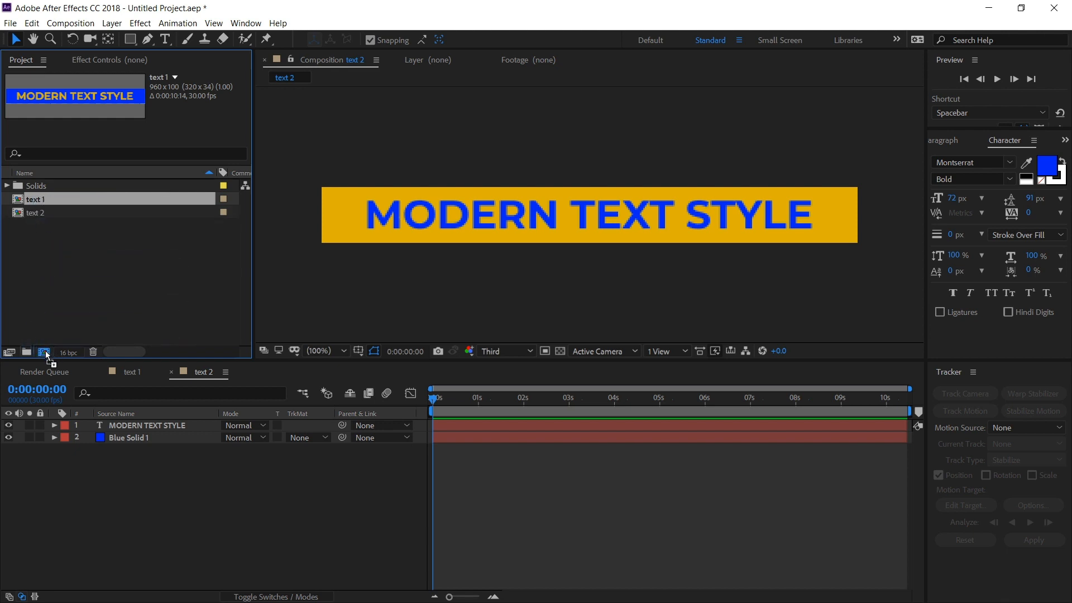
{"action": "left_click_drag", "start_coordinate": [45, 351], "coordinate": [45, 351]}
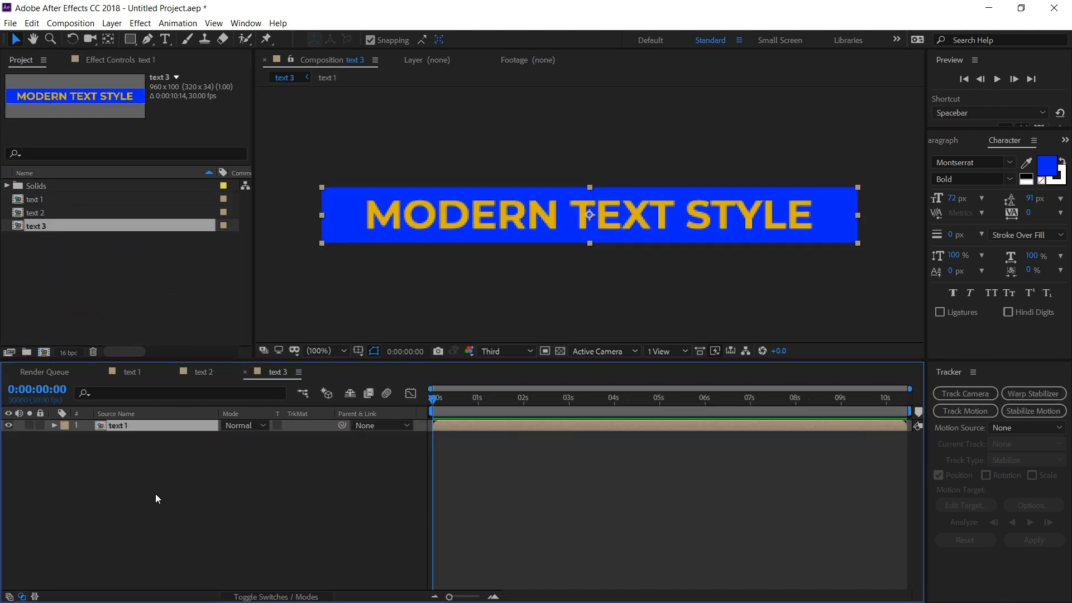
- Rename the new composition containing text 1 as "text 1 pr"
{"action": "key", "text": "ctrl+k"}
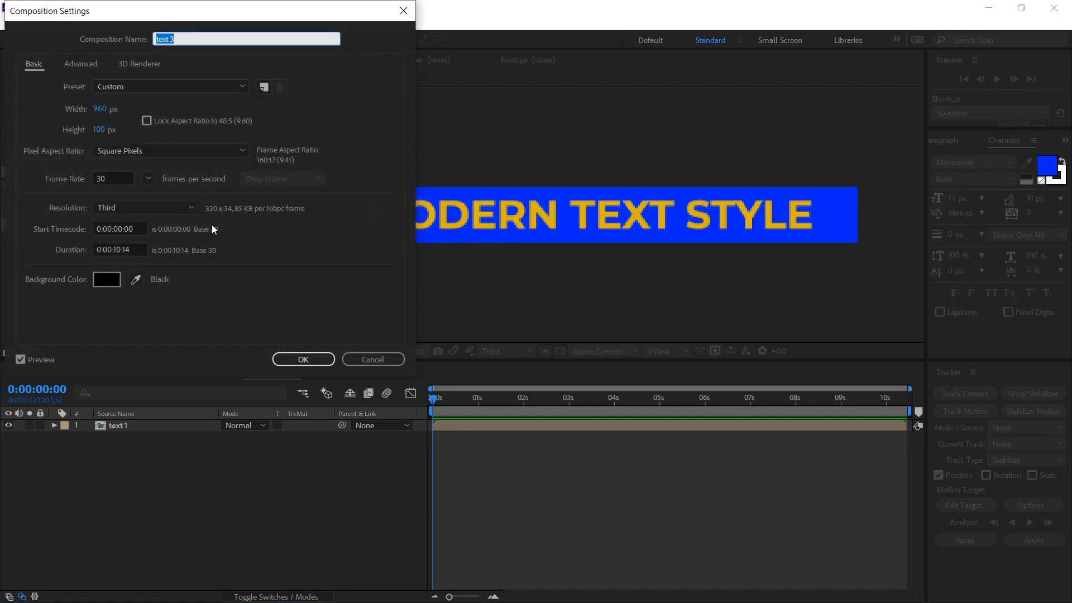
{"action": "left_click", "coordinate": [215, 38]}
{"action": "type", "text": "1 pr"}
{"action": "key", "text": "Return"}
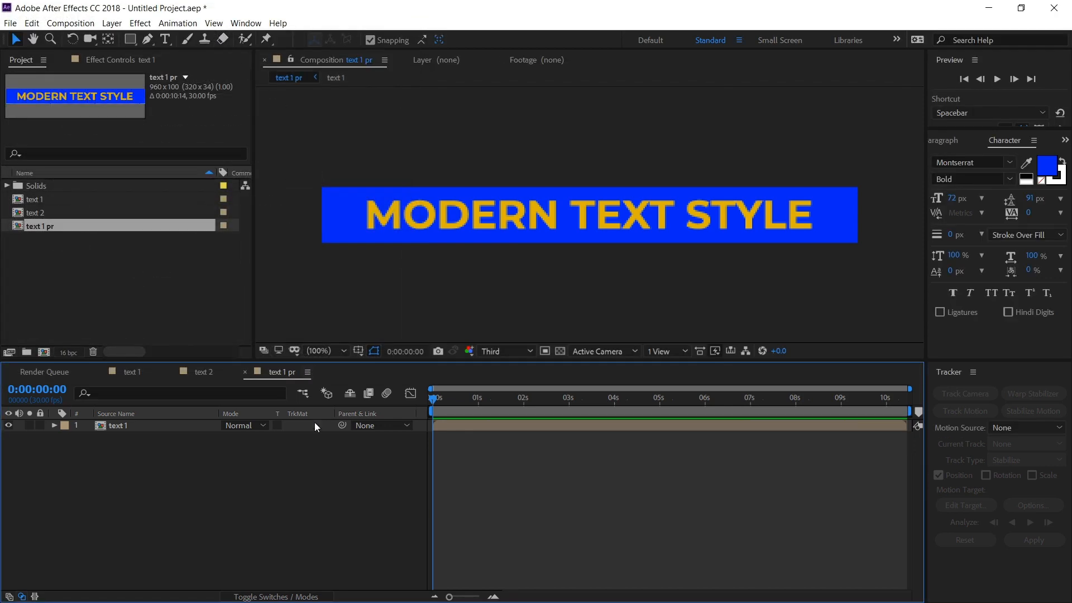
- Apply the Offset effect to the text 1 layer and start keyframing Shift Center To at 0:00:00:00
{"action": "left_click", "coordinate": [131, 430]}
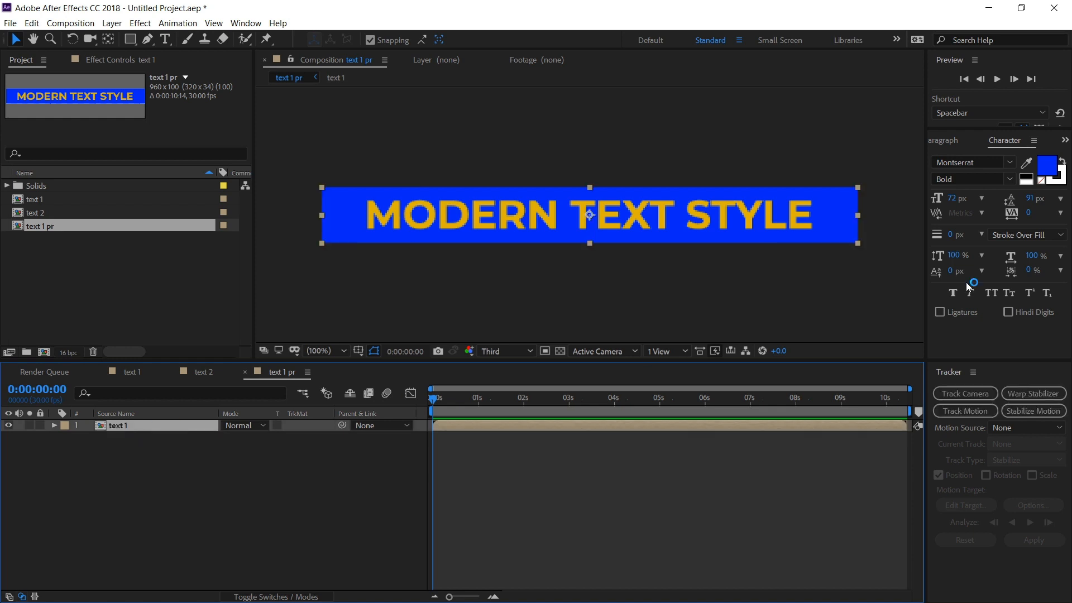
{"action": "left_click", "coordinate": [1066, 139]}
{"action": "left_click", "coordinate": [1003, 172]}
{"action": "left_click", "coordinate": [987, 159]}
{"action": "type", "text": "of"}
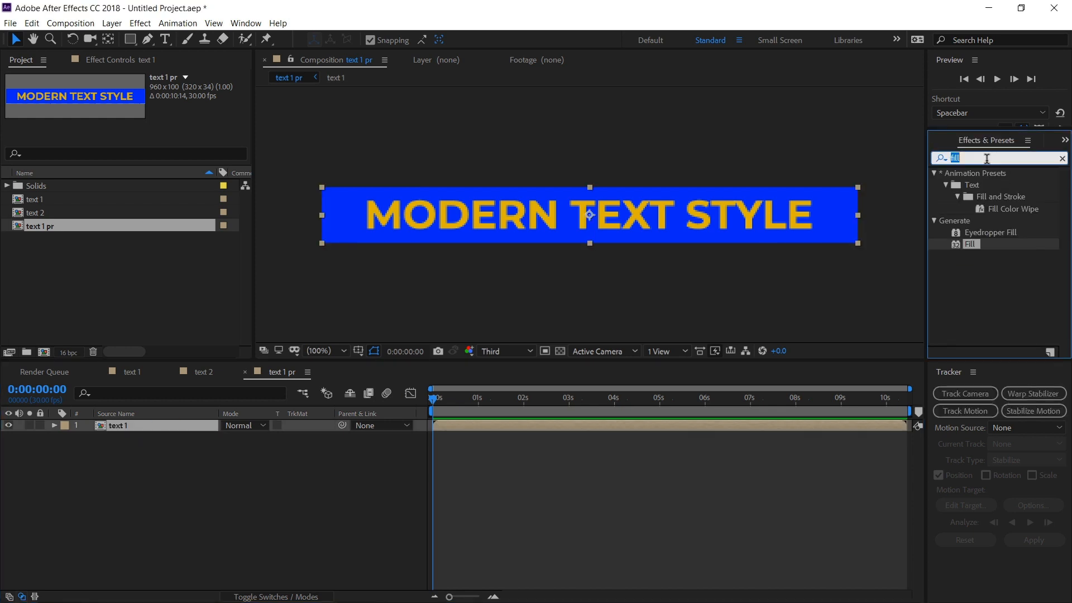
{"action": "type", "text": "fs"}
{"action": "left_click_drag", "start_coordinate": [974, 210], "coordinate": [110, 421]}
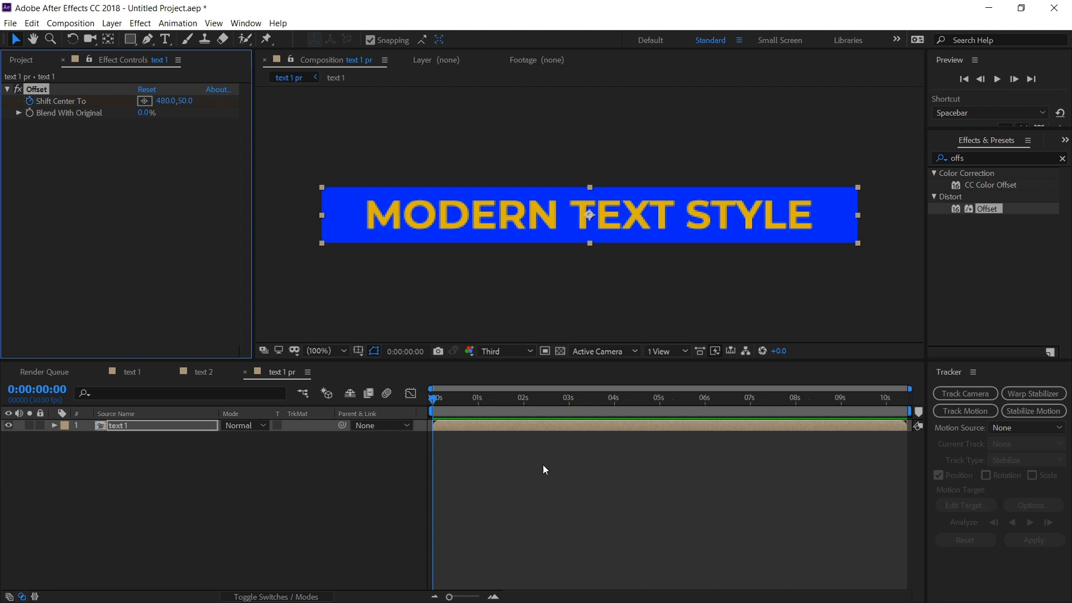
- Keyframe the text 1 layer's Shift Center To at 2415.0, 50.0 at 0:00:10:13 and preview the scrolling from the start
{"action": "left_click_drag", "start_coordinate": [437, 400], "coordinate": [908, 433]}
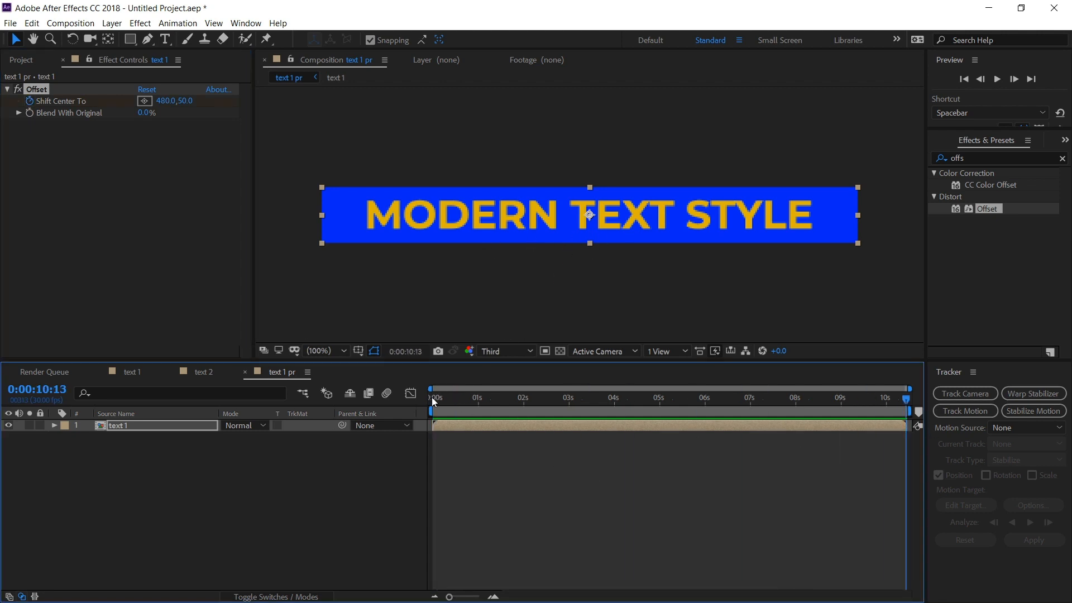
{"action": "left_click", "coordinate": [161, 425]}
{"action": "key", "text": "u"}
{"action": "left_click_drag", "start_coordinate": [233, 449], "coordinate": [852, 450]}
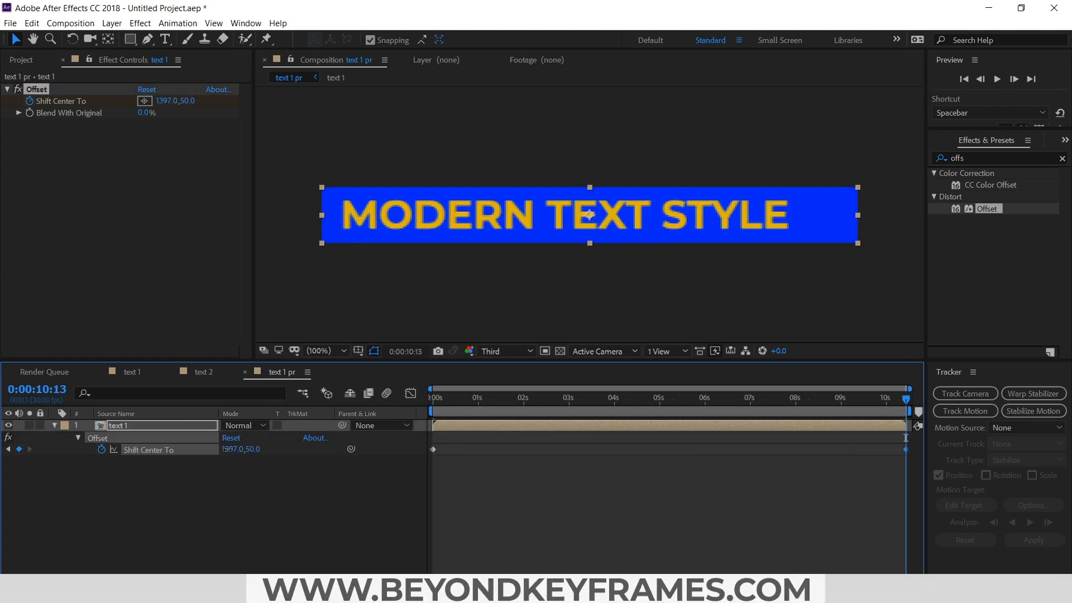
{"action": "left_click_drag", "start_coordinate": [229, 455], "coordinate": [929, 479]}
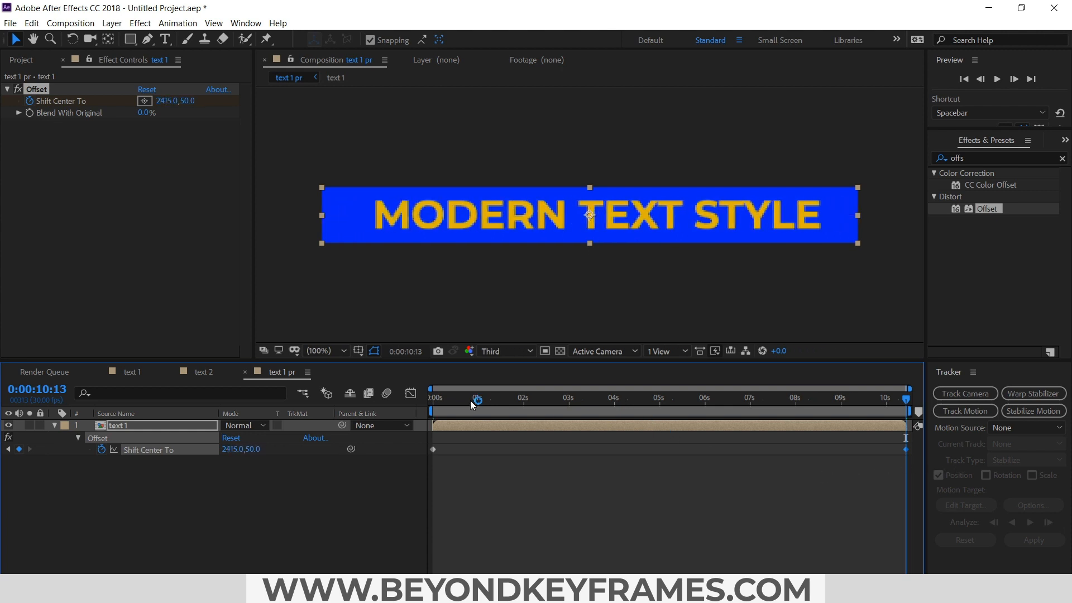
{"action": "left_click_drag", "start_coordinate": [470, 400], "coordinate": [353, 424]}
{"action": "key", "text": "space"}
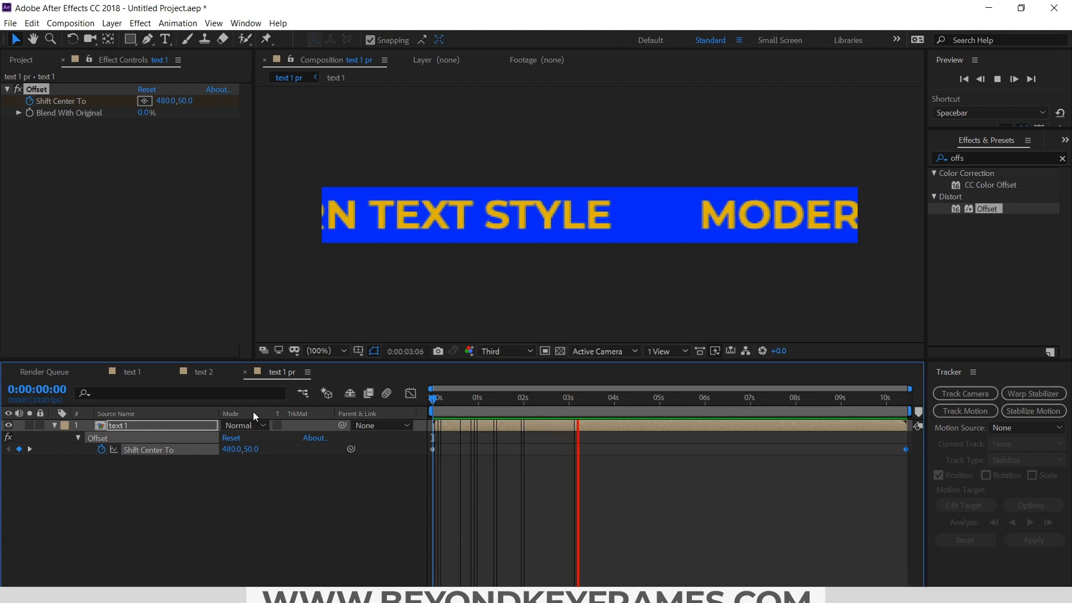
{"action": "key", "text": "space"}
- Create a new composition from the text 2 composition in the project
{"action": "left_click", "coordinate": [69, 157]}
{"action": "left_click", "coordinate": [17, 62]}
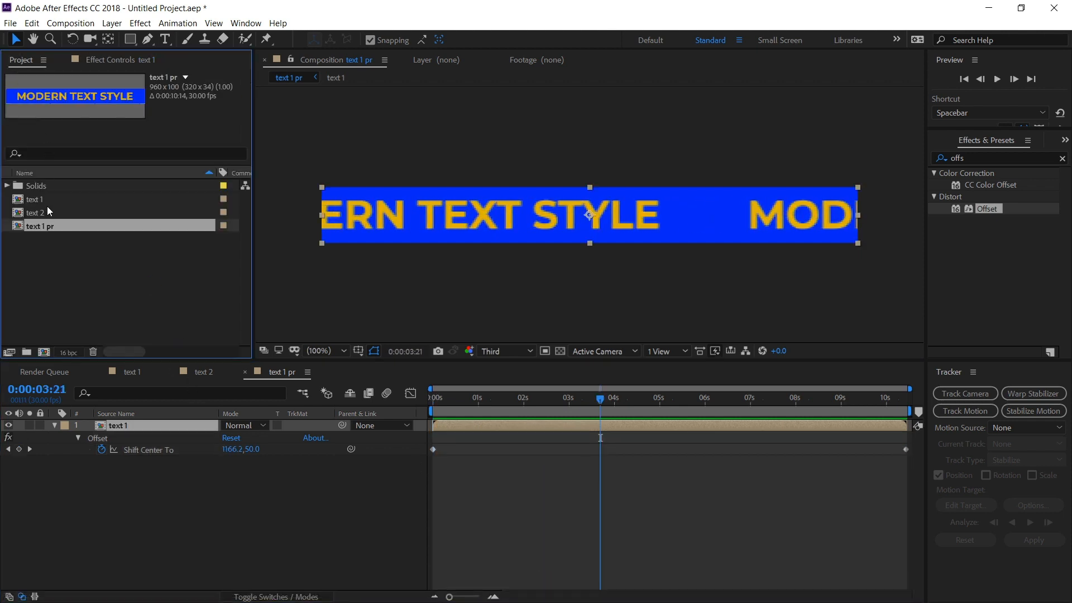
{"action": "left_click", "coordinate": [43, 213]}
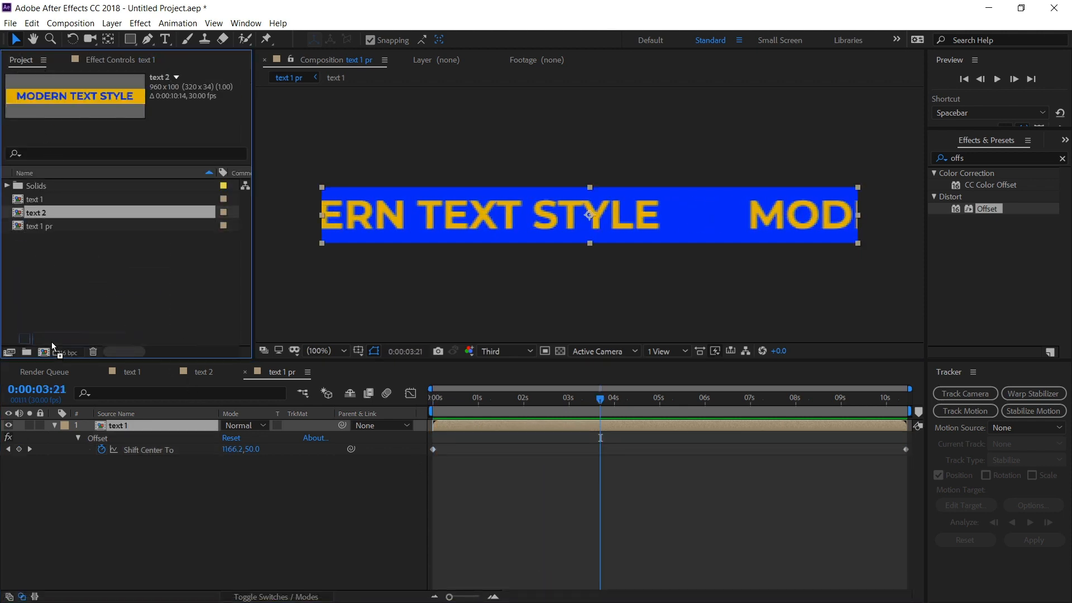
{"action": "left_click_drag", "start_coordinate": [47, 354], "coordinate": [44, 353]}
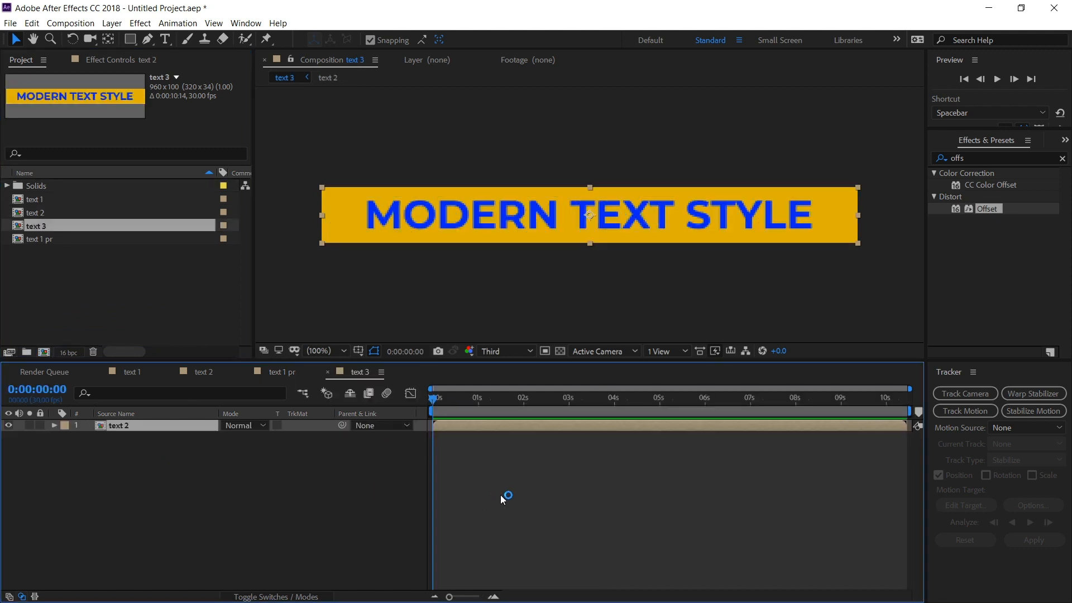
- Rename the new composition containing text 2 as "text 2 pr"
{"action": "key", "text": "ctrl+k"}
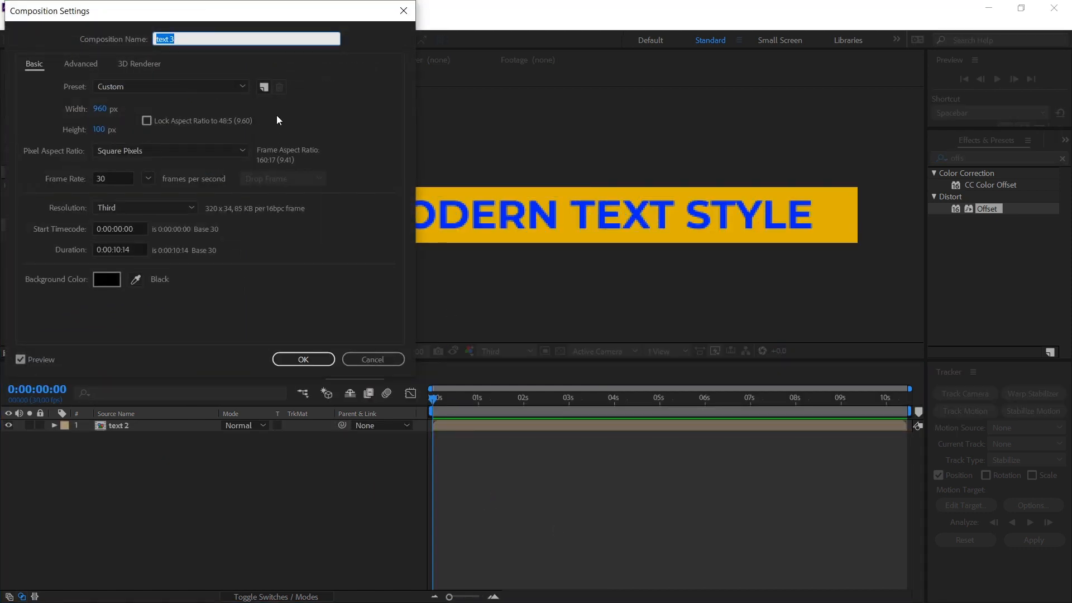
{"action": "left_click", "coordinate": [302, 34]}
{"action": "type", "text": "2 pr"}
{"action": "key", "text": "Return"}
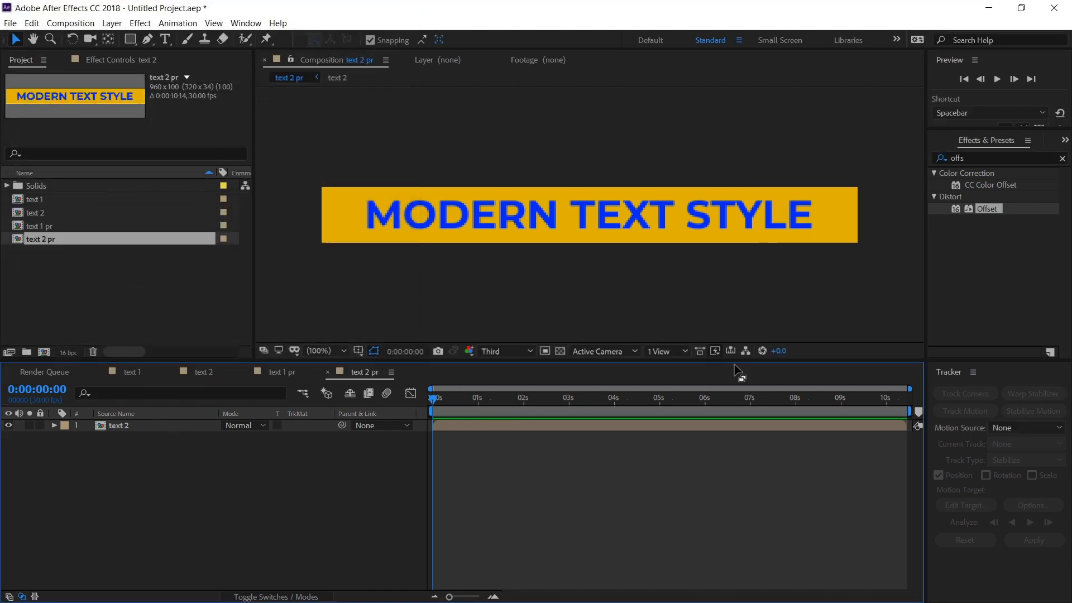
- Apply the Offset effect to the text 2 layer, check the text 1 pr animation, and start keyframing Shift Center To at 0:00:00:00
{"action": "left_click_drag", "start_coordinate": [983, 211], "coordinate": [135, 426]}
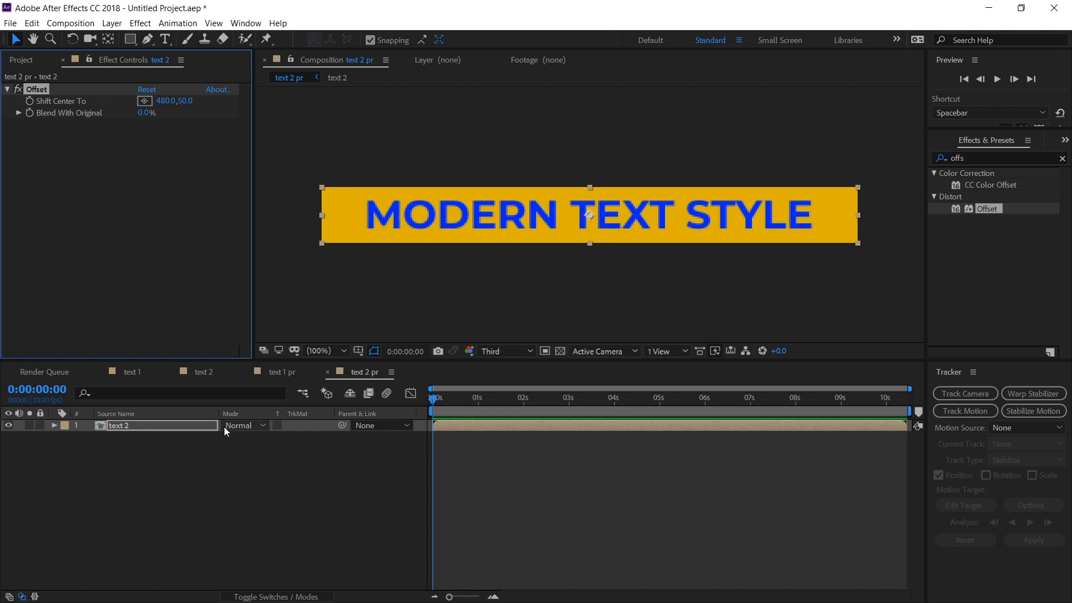
{"action": "left_click", "coordinate": [278, 376]}
{"action": "left_click_drag", "start_coordinate": [445, 400], "coordinate": [831, 416]}
{"action": "key", "text": "Home"}
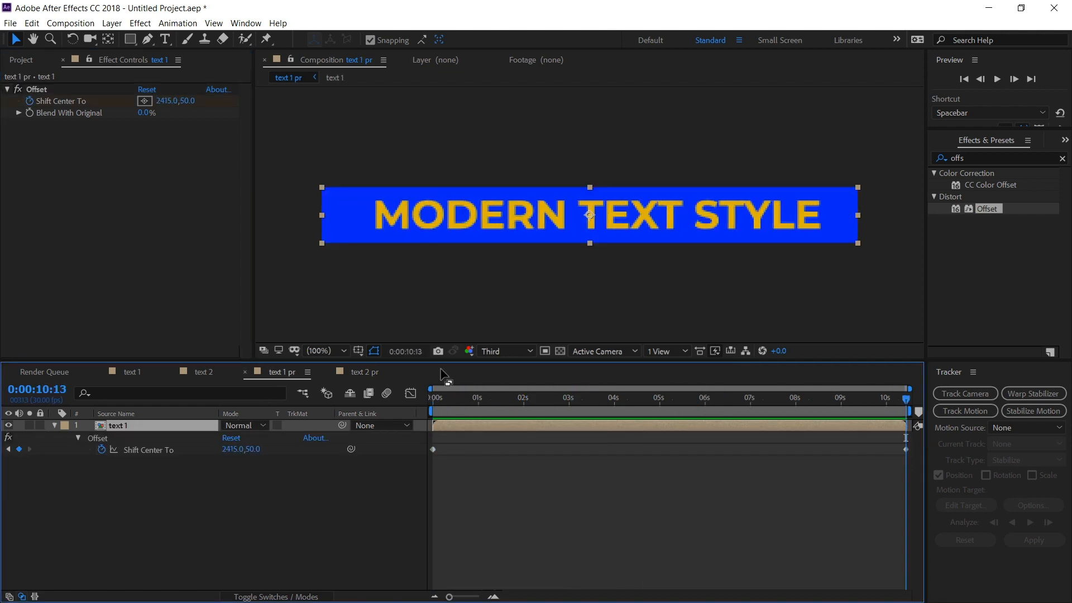
{"action": "left_click", "coordinate": [368, 373]}
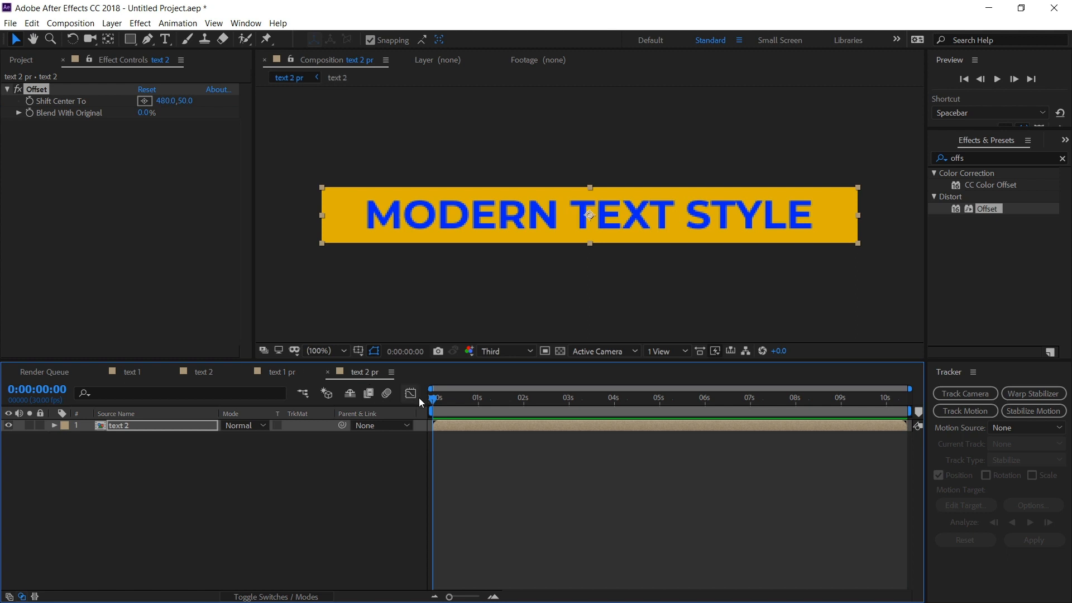
{"action": "left_click", "coordinate": [29, 102]}
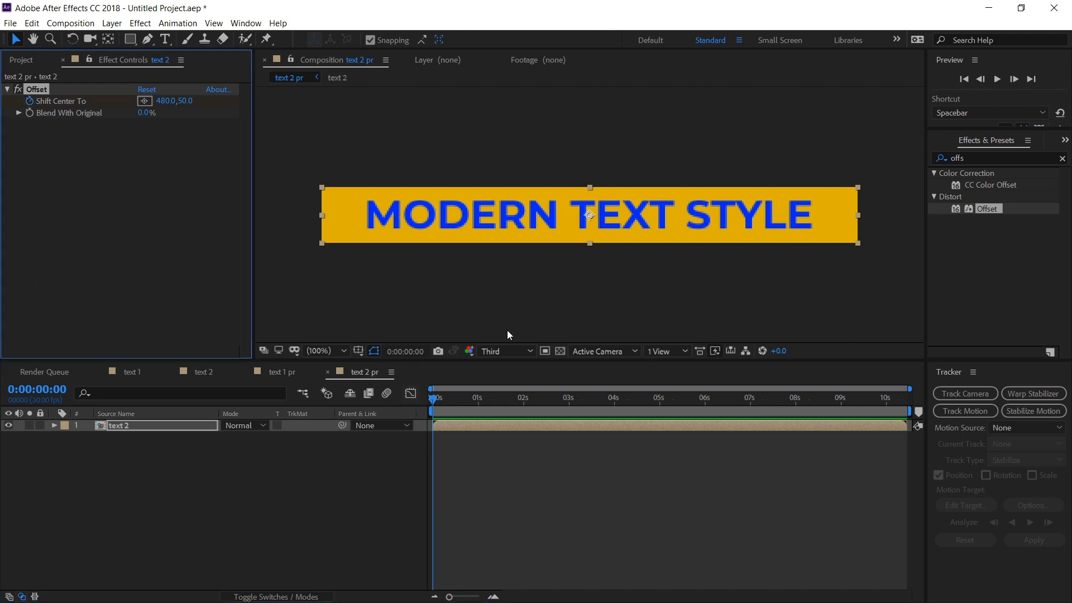
- Keyframe the text 2 layer's Shift Center To at 0:00:10:13 to scroll in the opposite direction from text 1, and preview it
{"action": "key", "text": "u"}
{"action": "left_click_drag", "start_coordinate": [433, 404], "coordinate": [907, 403]}
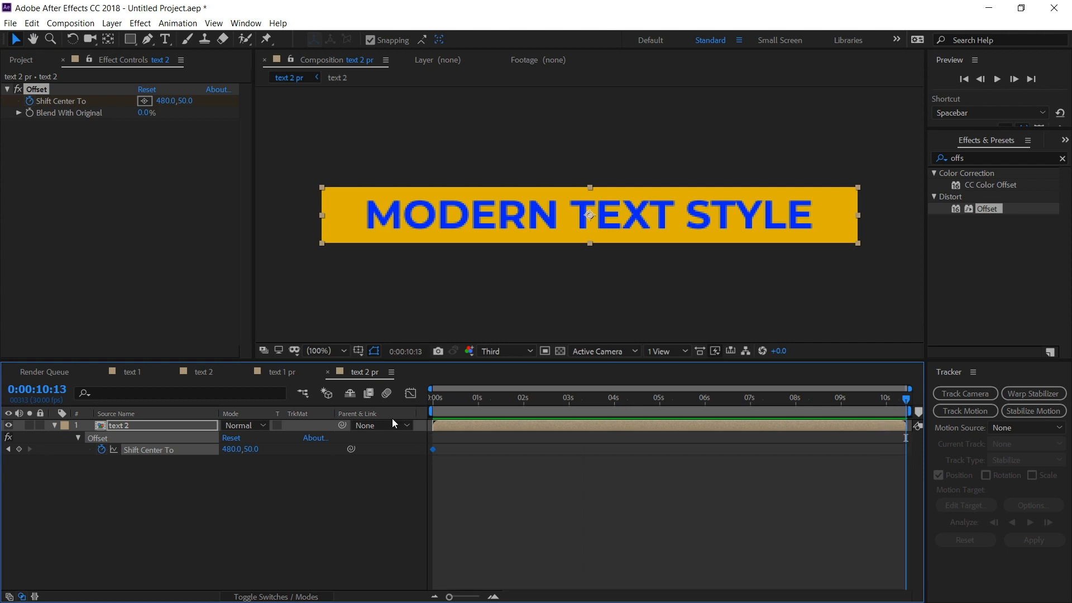
{"action": "left_click_drag", "start_coordinate": [232, 449], "coordinate": [411, 414]}
{"action": "key", "text": "space"}
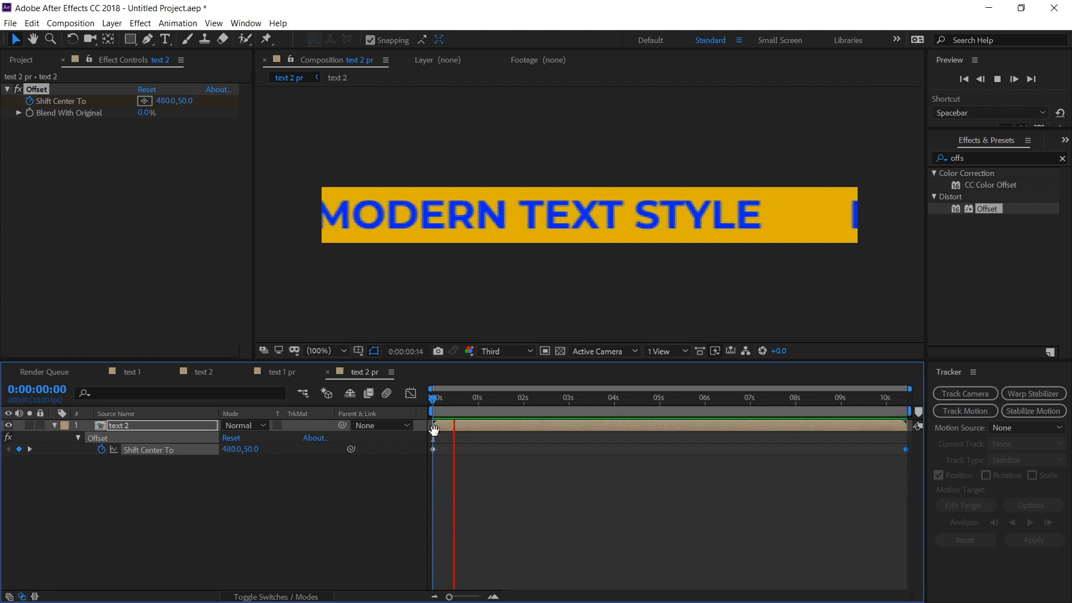
{"action": "key", "text": "space"}
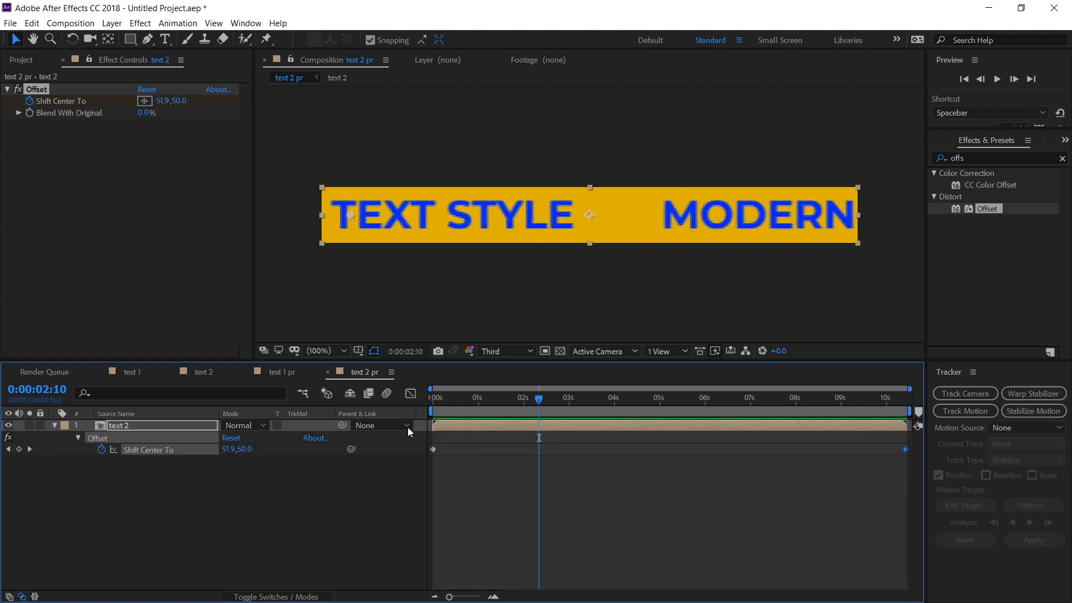
- Create a new composition named "Vertical comp" with a width of 400 px and a height of 1920 px
{"action": "left_click", "coordinate": [171, 260]}
{"action": "left_click", "coordinate": [30, 60]}
{"action": "left_click", "coordinate": [67, 266]}
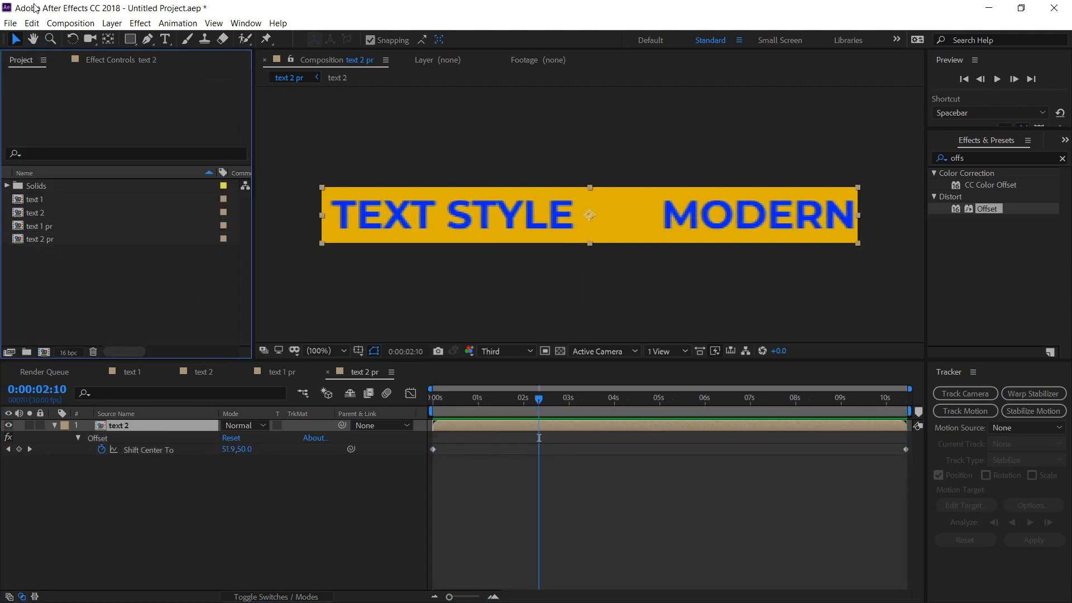
{"action": "left_click", "coordinate": [70, 23]}
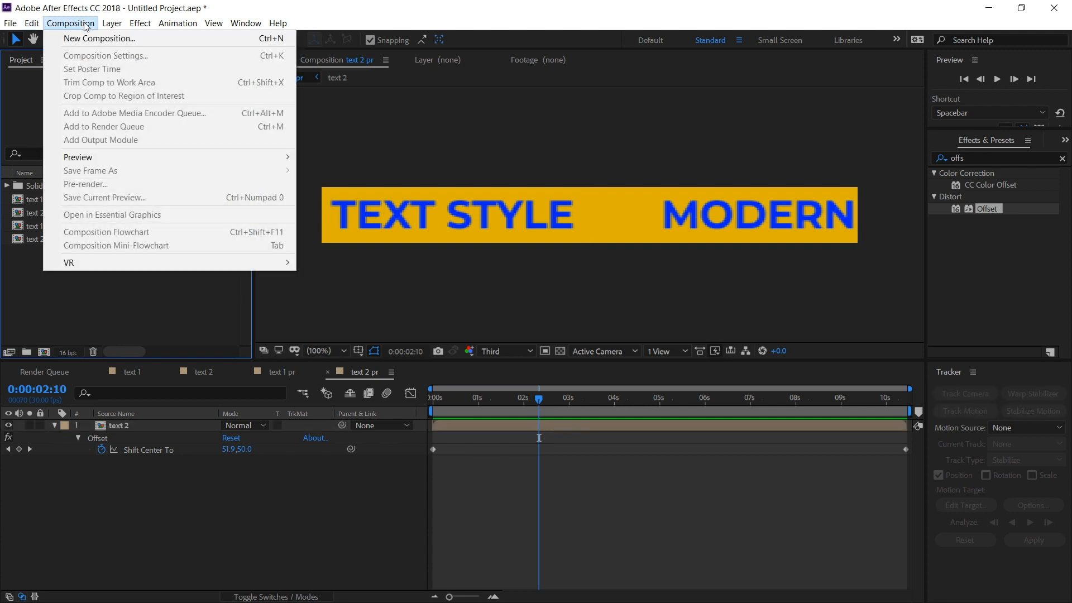
{"action": "mouse_move", "coordinate": [117, 24]}
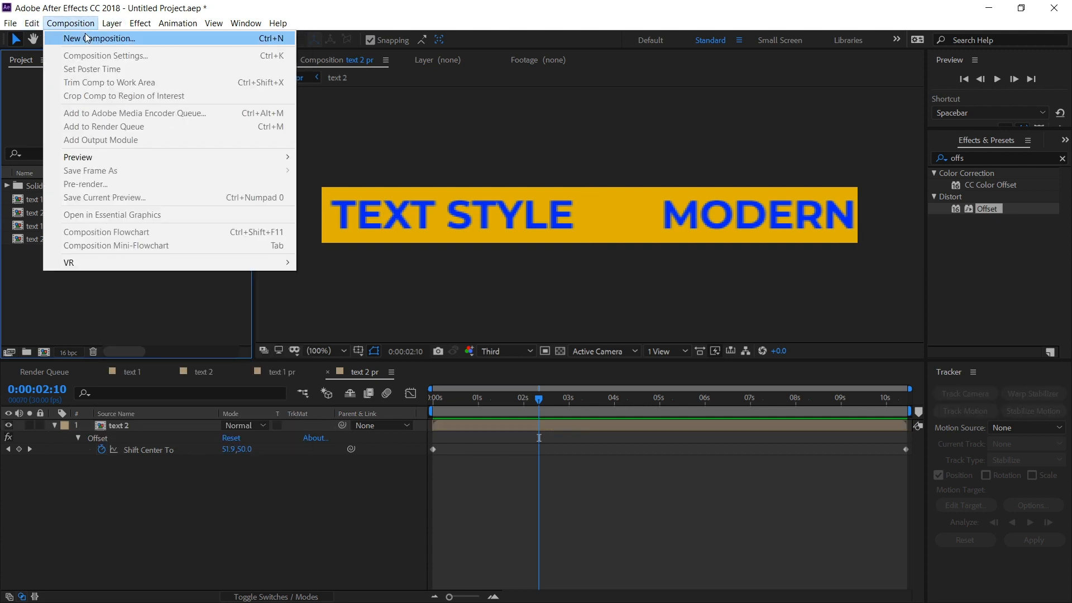
{"action": "left_click", "coordinate": [87, 38]}
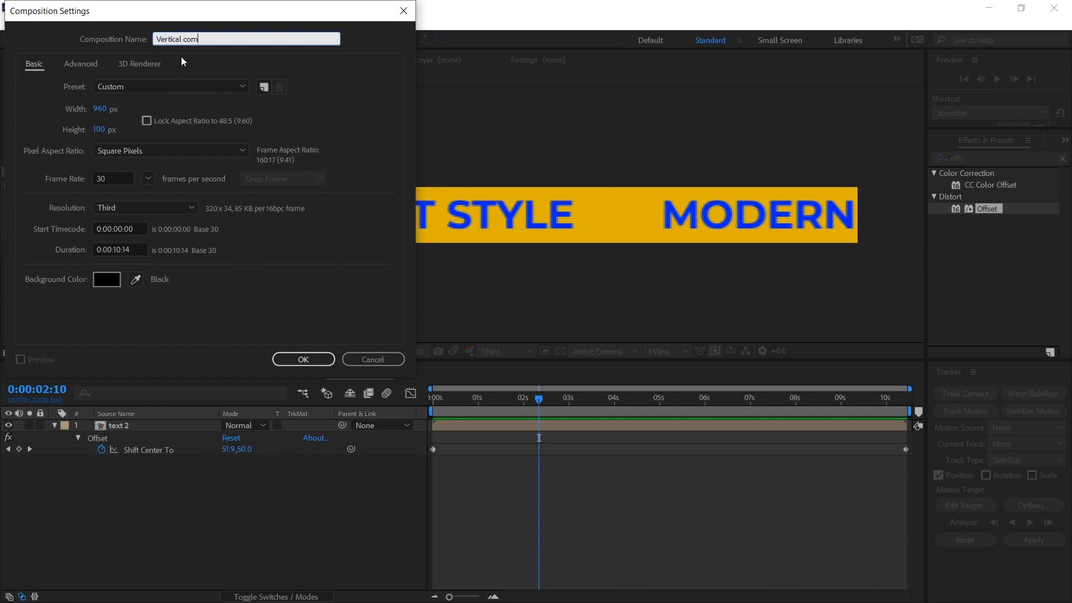
{"action": "left_click", "coordinate": [102, 109]}
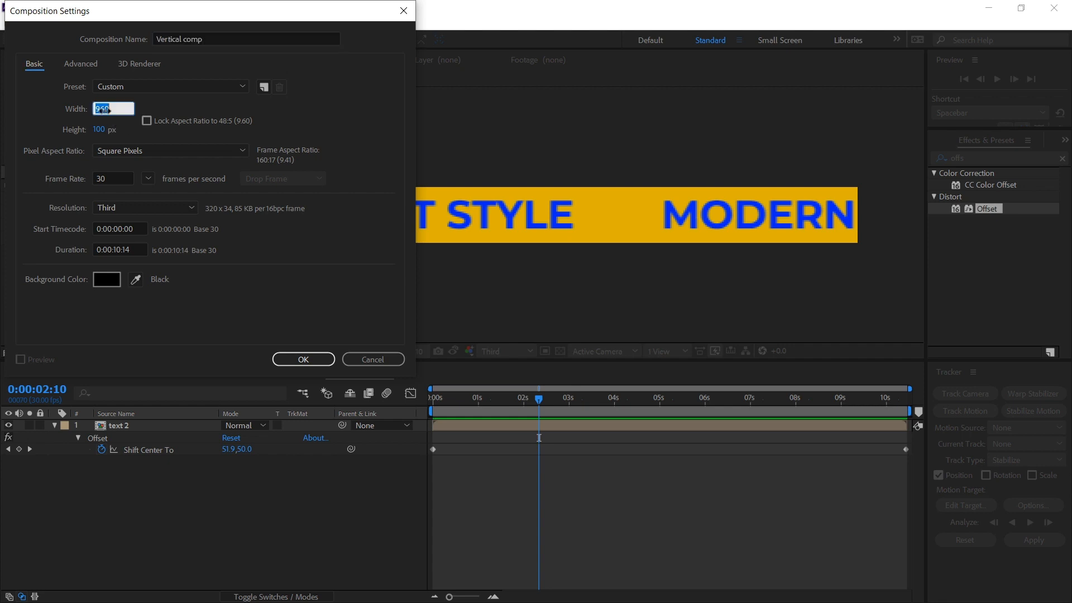
{"action": "type", "text": "400"}
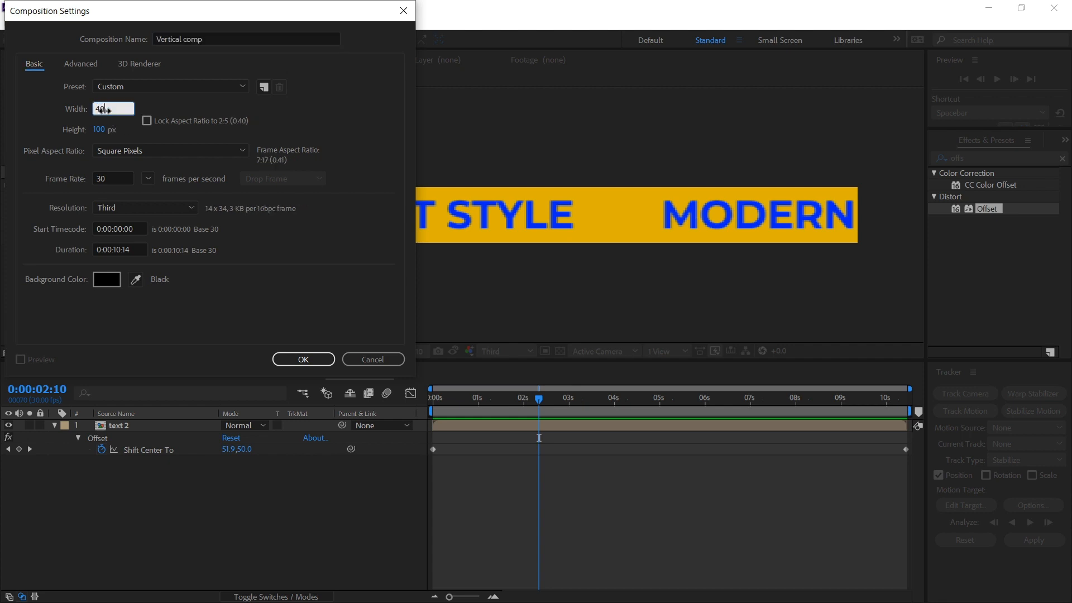
{"action": "key", "text": "Tab"}
{"action": "type", "text": "1920"}
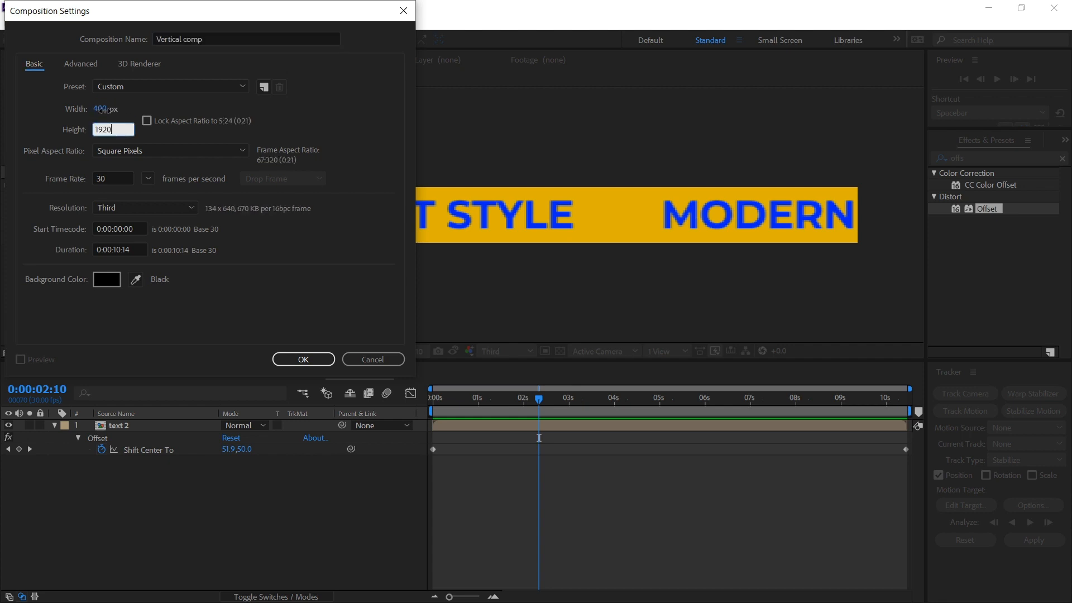
{"action": "key", "text": "Return"}
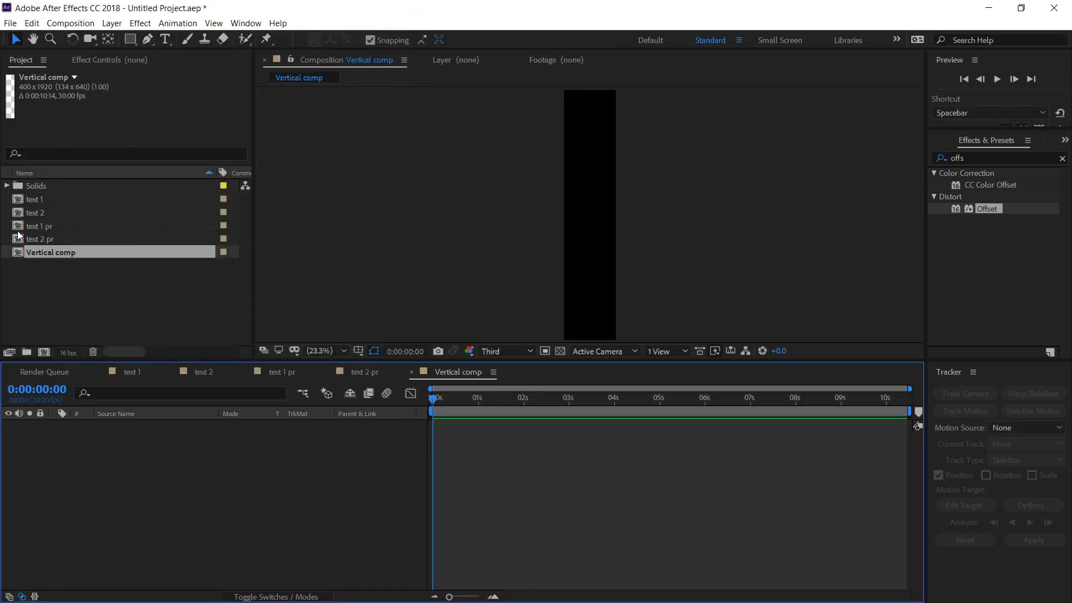
- Add the text 1 pr composition to Vertical comp and set its rotation to 90°
{"action": "left_click", "coordinate": [52, 231]}
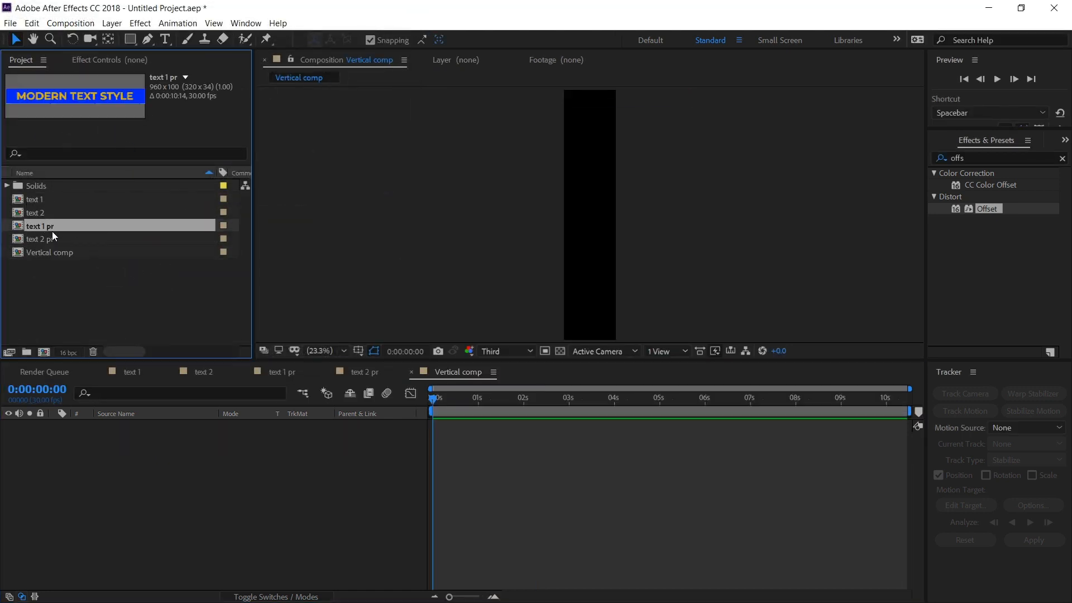
{"action": "left_click", "coordinate": [54, 239]}
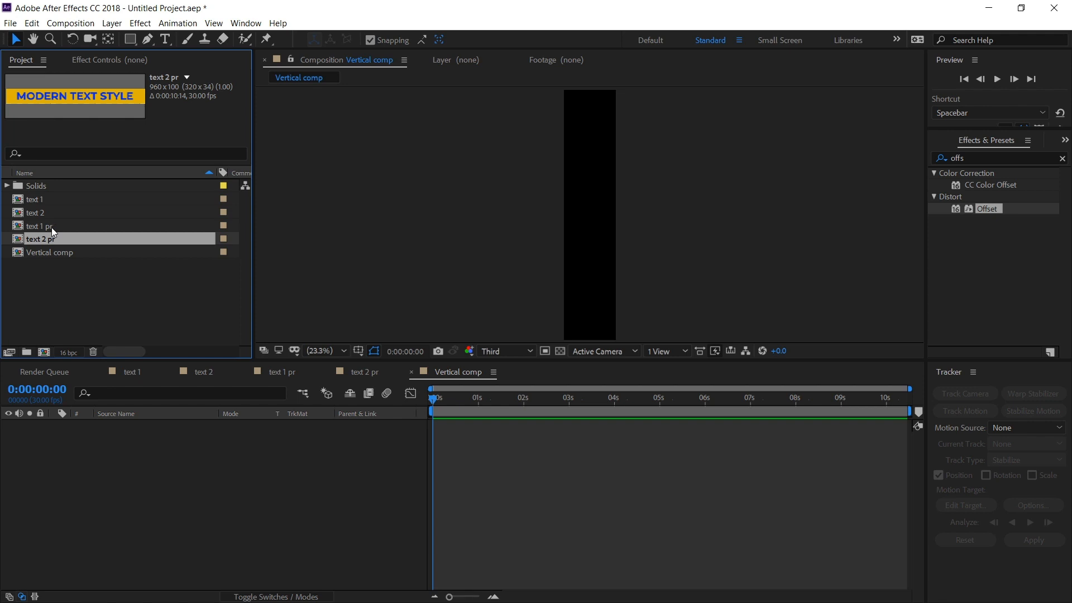
{"action": "left_click", "coordinate": [49, 229]}
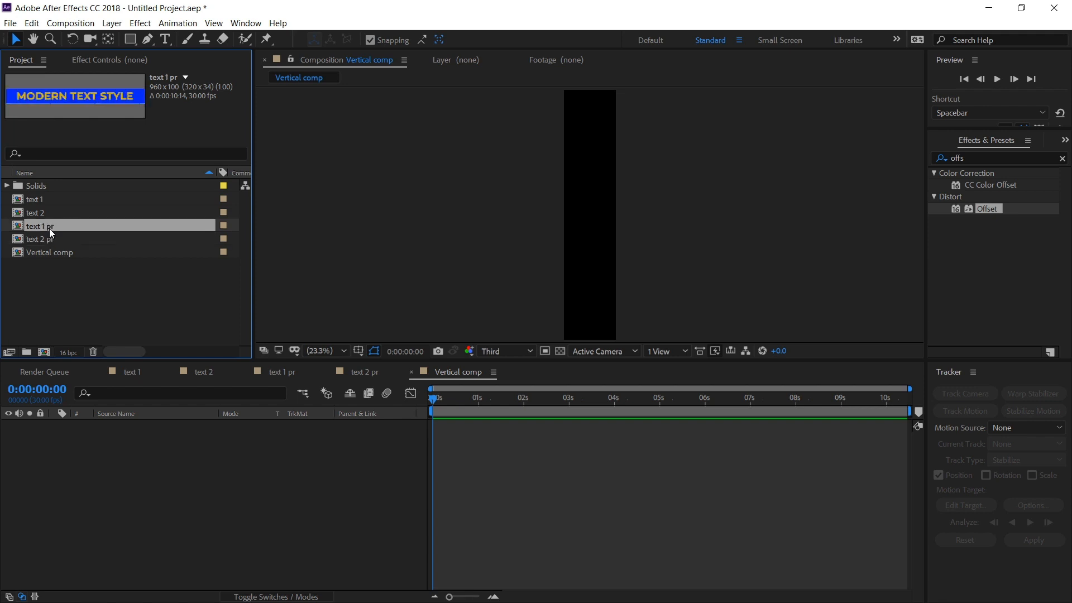
{"action": "left_click_drag", "start_coordinate": [91, 448], "coordinate": [93, 452]}
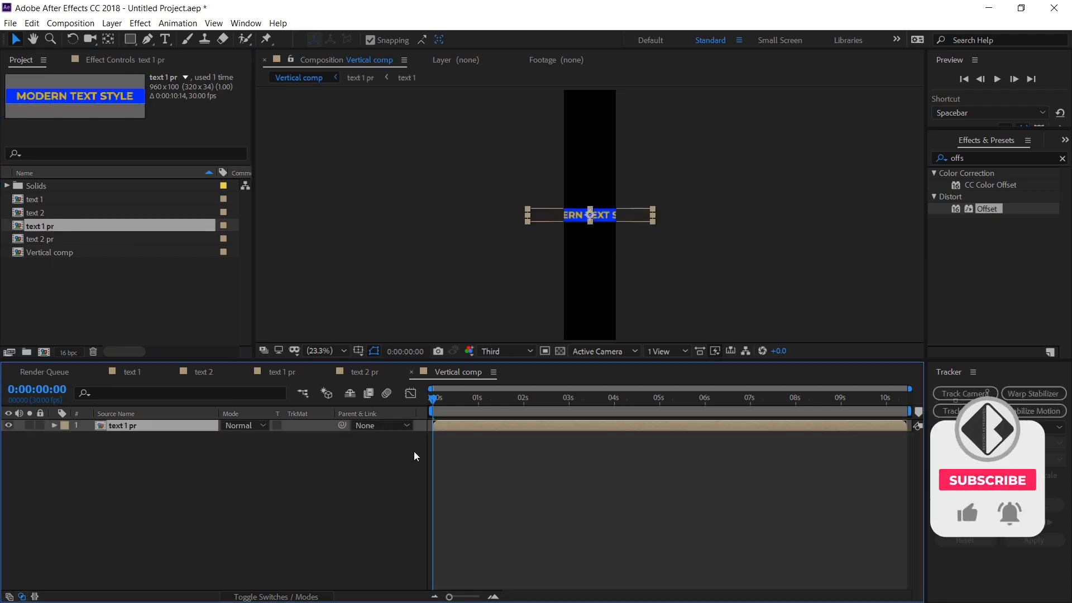
{"action": "key", "text": "r"}
{"action": "left_click", "coordinate": [244, 437]}
{"action": "type", "text": "90"}
{"action": "key", "text": "Return"}
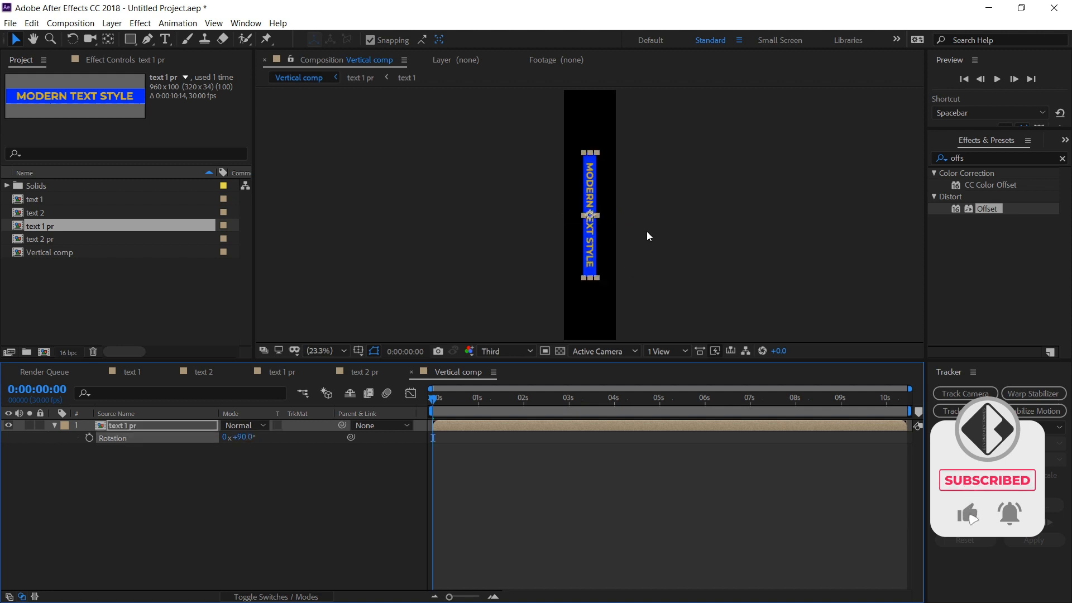
- Move the rotated text 1 pr strip near the composition's lower-left corner and set the preview resolution to Full
{"action": "scroll", "coordinate": [591, 252], "scroll_direction": "up", "scroll_amount": 3}
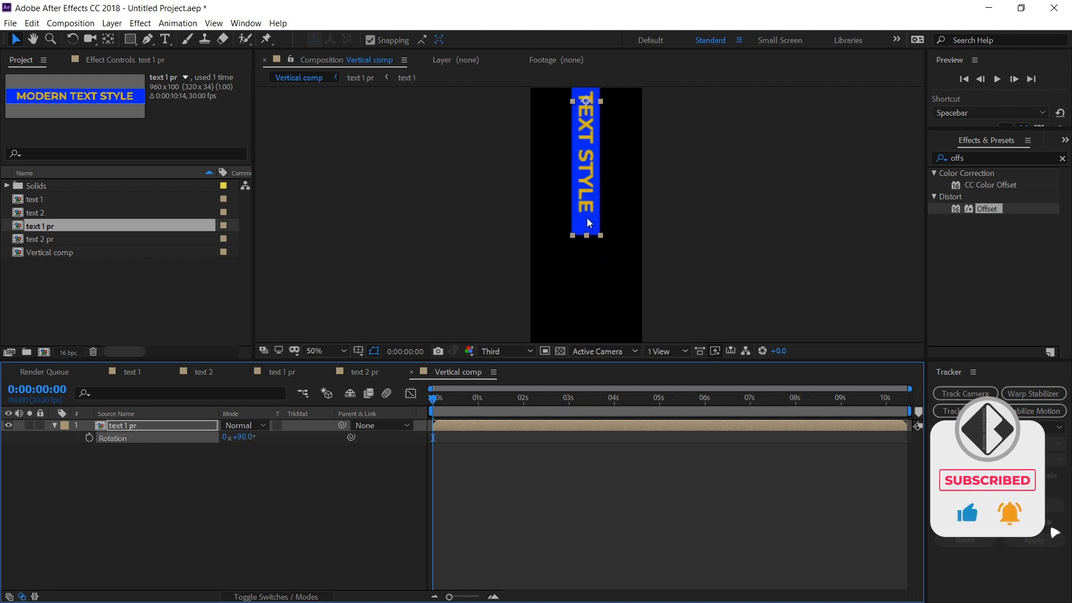
{"action": "left_click_drag", "start_coordinate": [588, 218], "coordinate": [550, 309]}
{"action": "scroll", "coordinate": [555, 300], "scroll_direction": "down", "scroll_amount": 2}
{"action": "scroll", "coordinate": [595, 253], "scroll_direction": "up", "scroll_amount": 2}
{"action": "scroll", "coordinate": [524, 145], "scroll_direction": "up", "scroll_amount": 2}
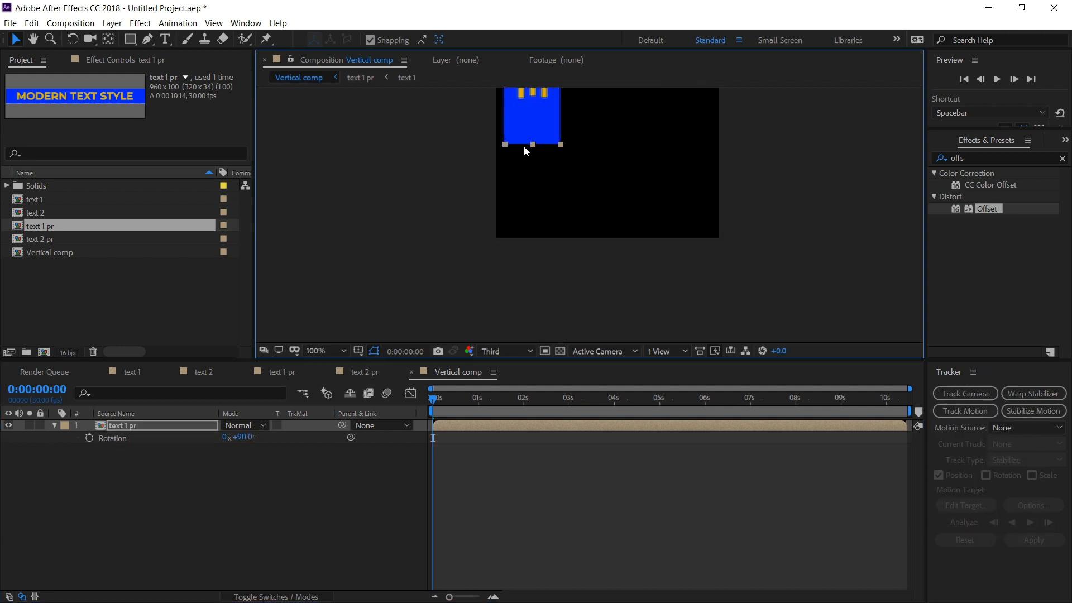
{"action": "left_click", "coordinate": [508, 351]}
{"action": "left_click", "coordinate": [495, 382]}
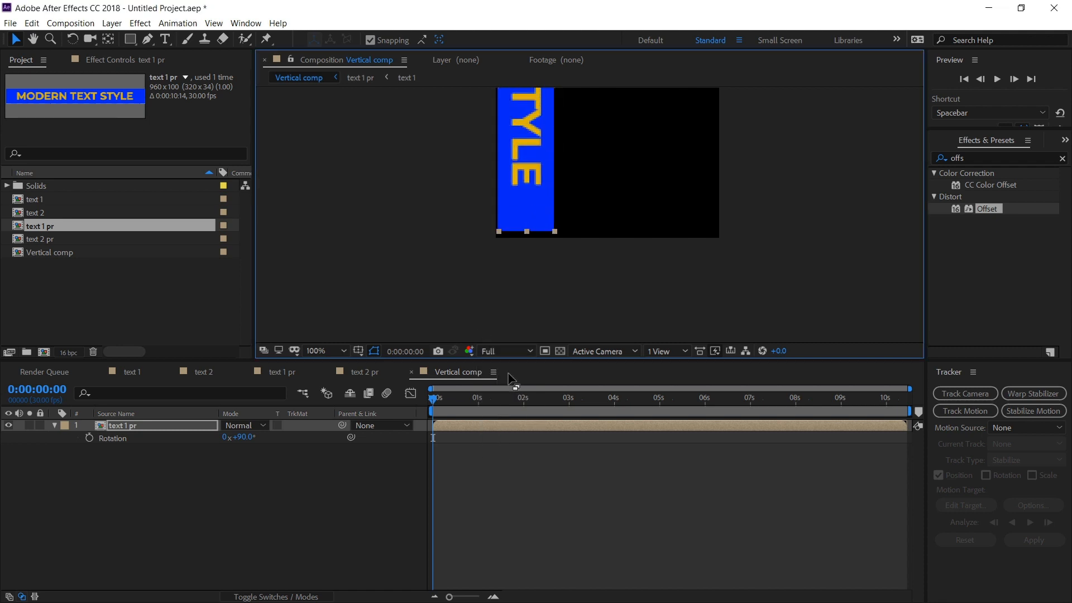
- Align the blue text 1 pr strip flush with the composition's lower-left corner and turn on the transparency grid
{"action": "scroll", "coordinate": [505, 215], "scroll_direction": "up", "scroll_amount": 2}
{"action": "scroll", "coordinate": [506, 217], "scroll_direction": "up", "scroll_amount": 1}
{"action": "left_click_drag", "start_coordinate": [523, 276], "coordinate": [536, 302]}
{"action": "left_click", "coordinate": [559, 351]}
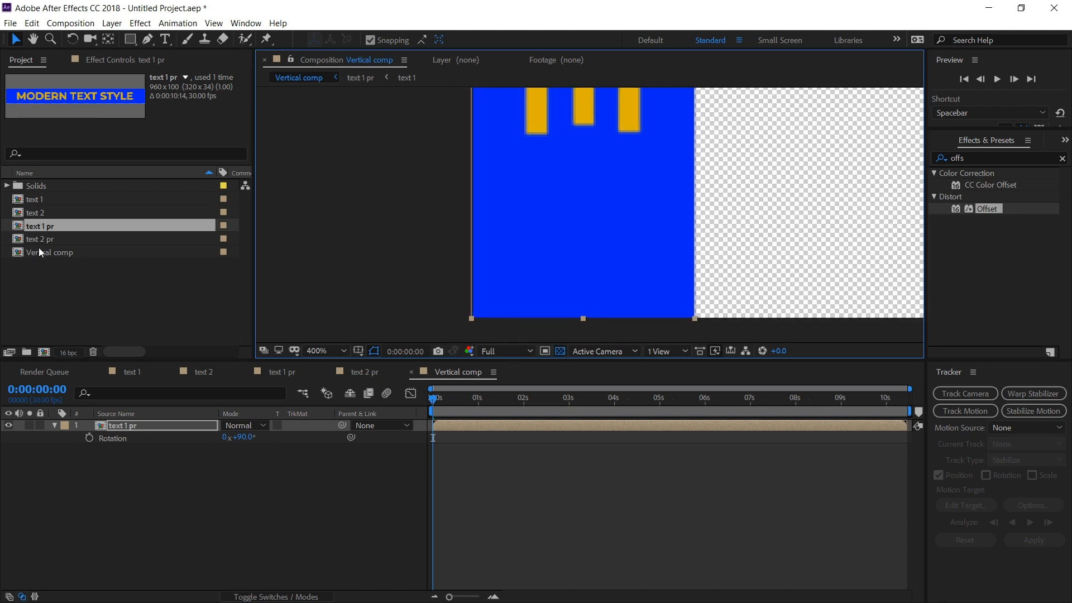
- Add the text 2 pr composition above text 1 pr in Vertical comp and set its rotation to 90°
{"action": "left_click_drag", "start_coordinate": [44, 237], "coordinate": [147, 425]}
{"action": "key", "text": "/"}
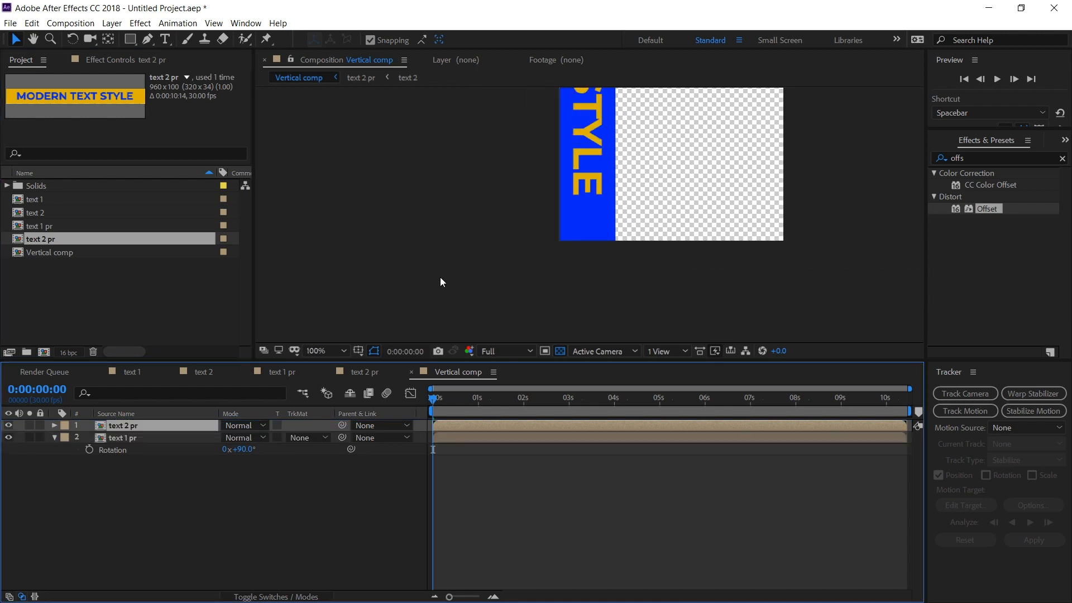
{"action": "key", "text": "r"}
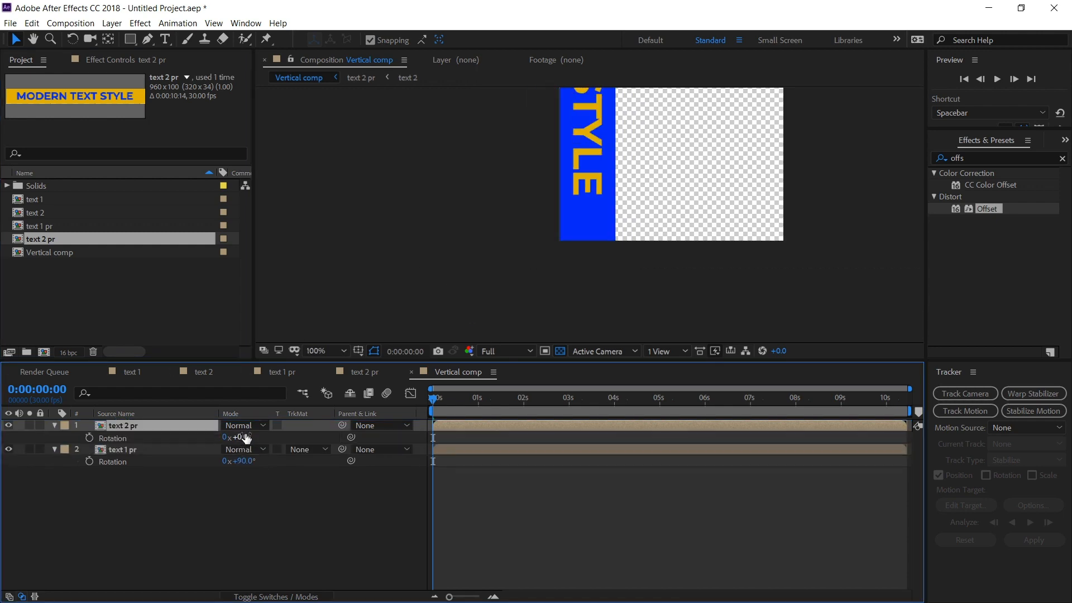
{"action": "left_click", "coordinate": [246, 437]}
{"action": "type", "text": "90"}
{"action": "key", "text": "Return"}
- Place the yellow text 2 pr strip flush against the blue strip's right side at the bottom edge, and fit the composition in view
{"action": "scroll", "coordinate": [689, 235], "scroll_direction": "down", "scroll_amount": 1}
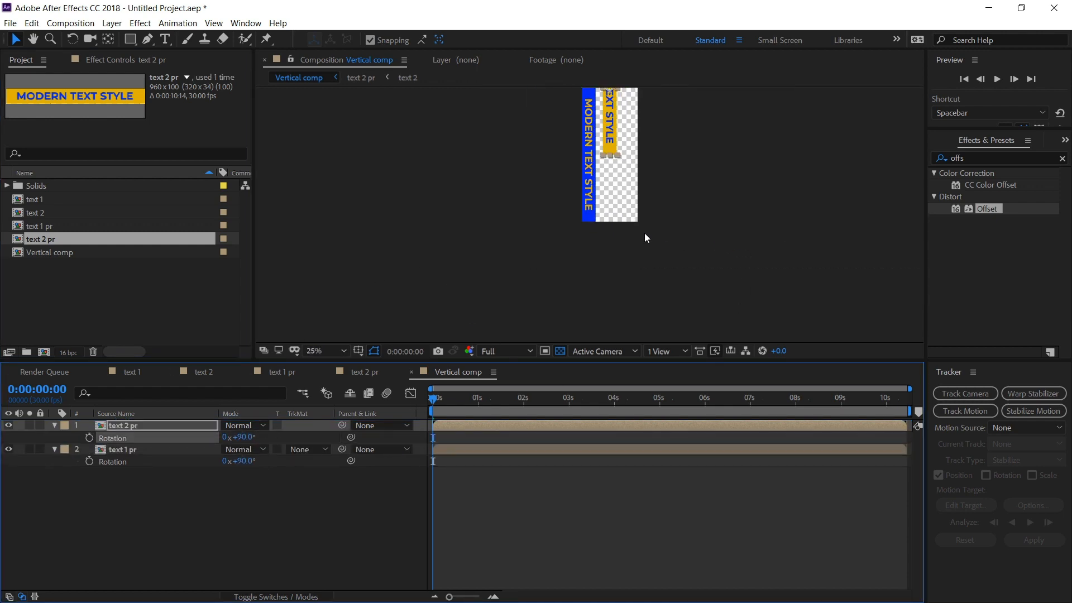
{"action": "left_click_drag", "start_coordinate": [618, 175], "coordinate": [607, 292]}
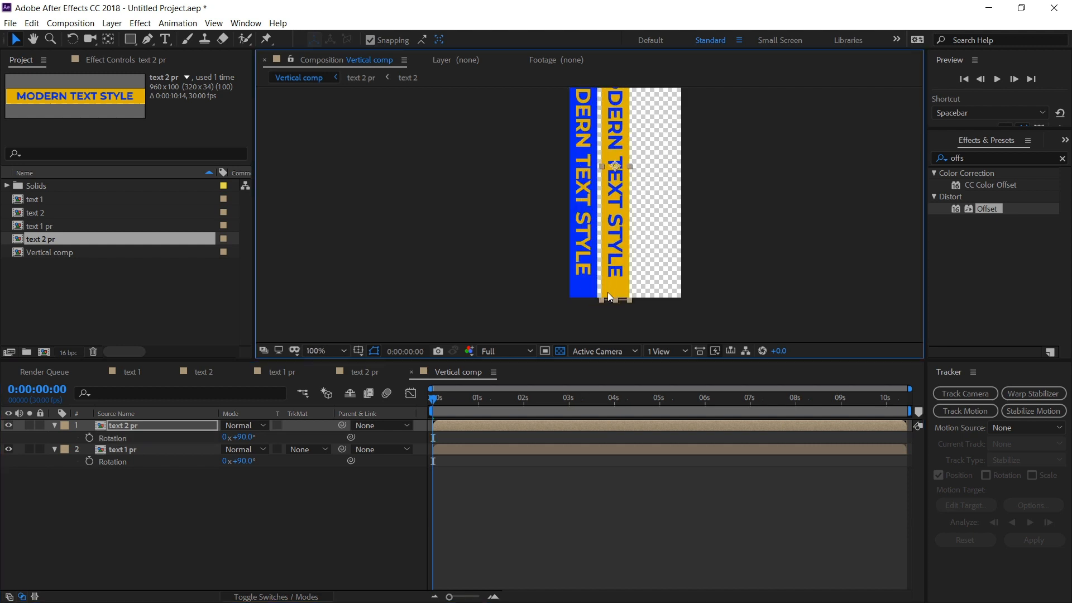
{"action": "scroll", "coordinate": [609, 288], "scroll_direction": "up", "scroll_amount": 2}
{"action": "scroll", "coordinate": [604, 272], "scroll_direction": "down", "scroll_amount": 4}
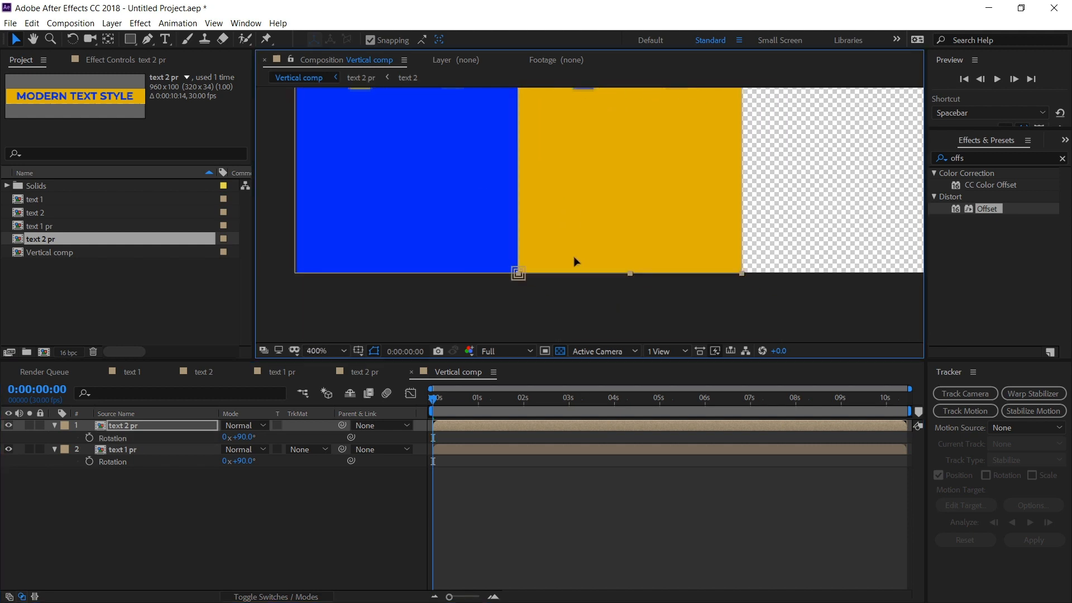
{"action": "left_click", "coordinate": [316, 351]}
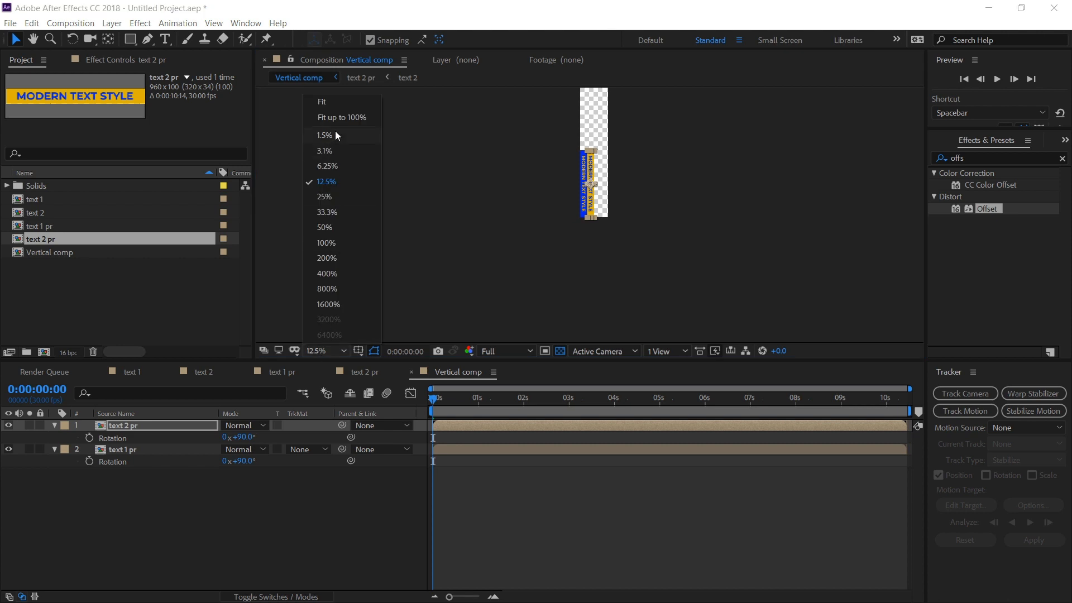
{"action": "left_click", "coordinate": [332, 115]}
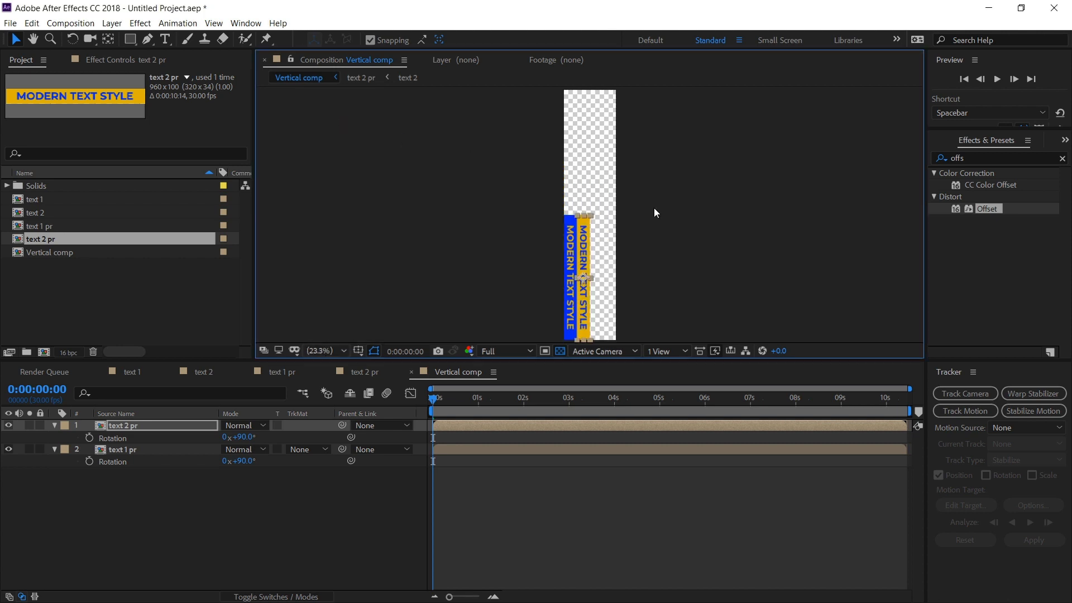
- Duplicate the text 1 pr and text 2 pr layers and place both copies together above the originals in the layer stack
{"action": "left_click", "coordinate": [136, 451], "text": "shift"}
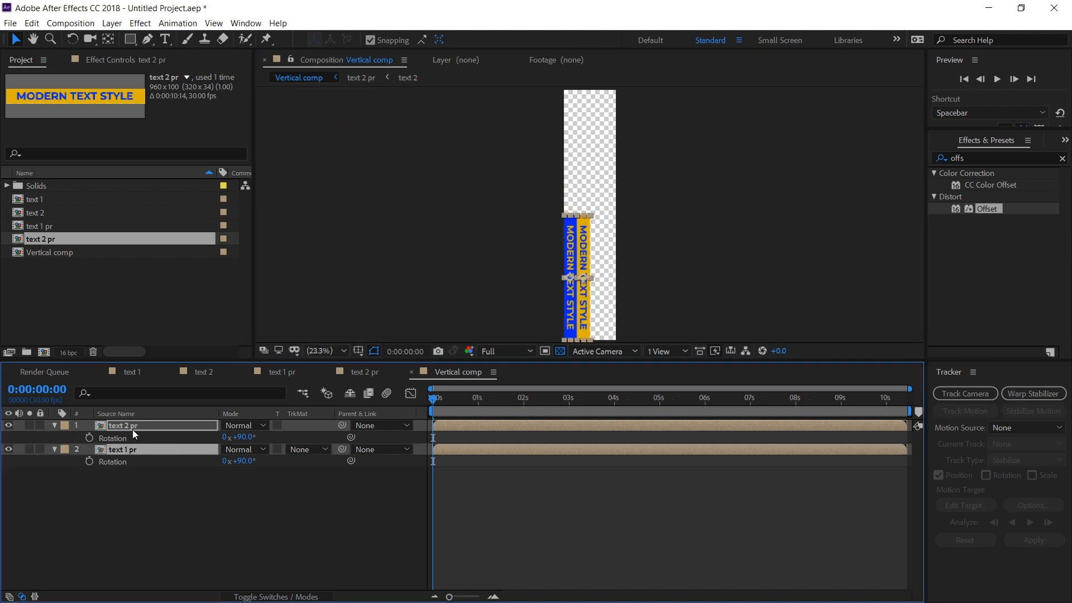
{"action": "key", "text": "ctrl+d"}
{"action": "left_click_drag", "start_coordinate": [123, 463], "coordinate": [122, 434]}
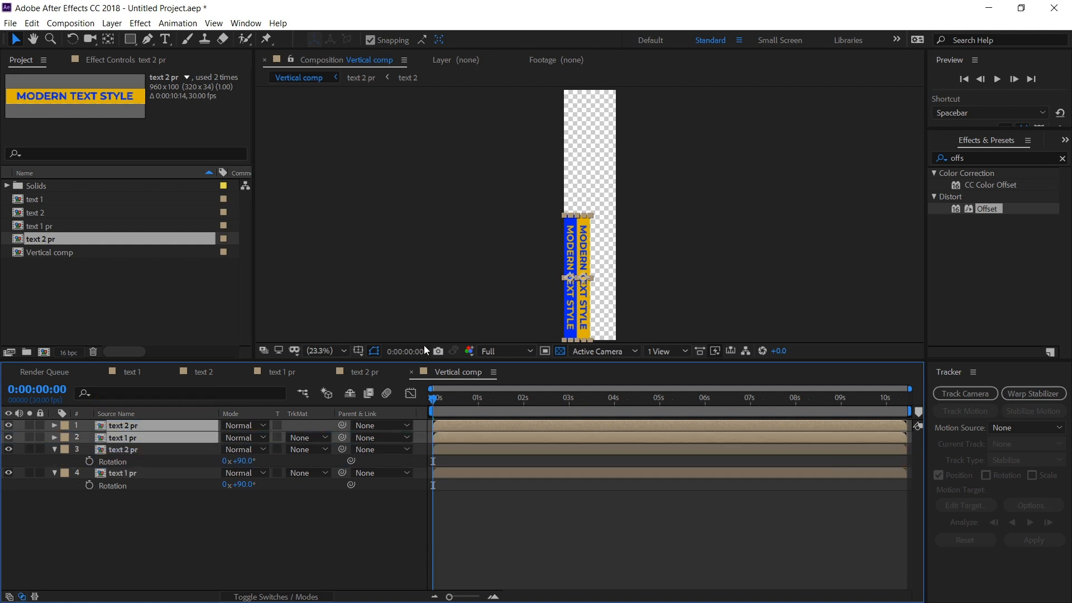
- Place the duplicated strip pair flush against the right side of the original pair along the composition's bottom edge
{"action": "key", "text": "comma"}
{"action": "scroll", "coordinate": [553, 255], "scroll_direction": "up", "scroll_amount": 4}
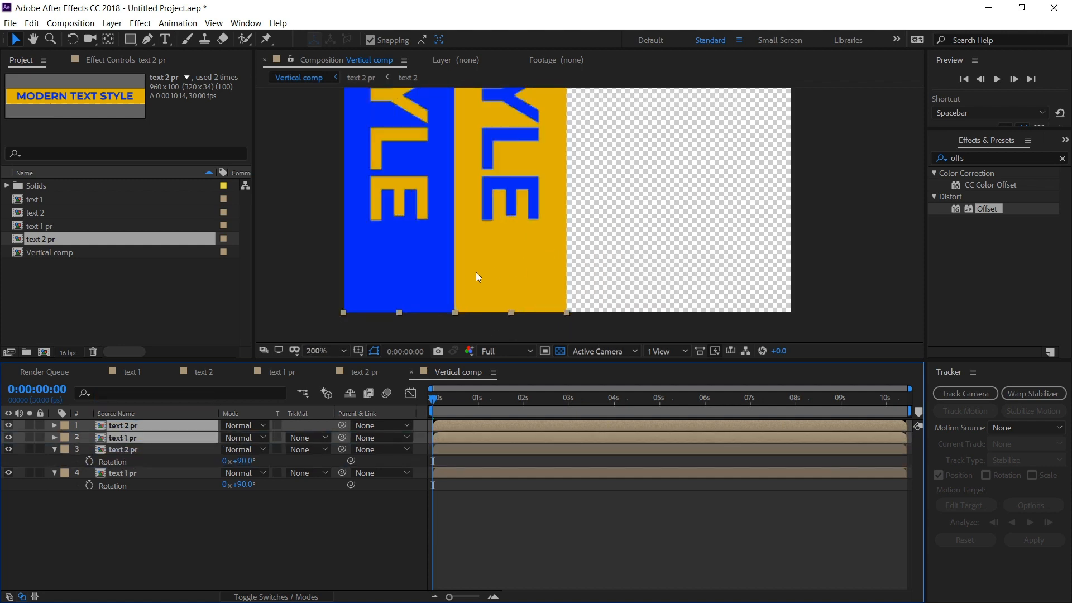
{"action": "left_click_drag", "start_coordinate": [476, 279], "coordinate": [679, 283]}
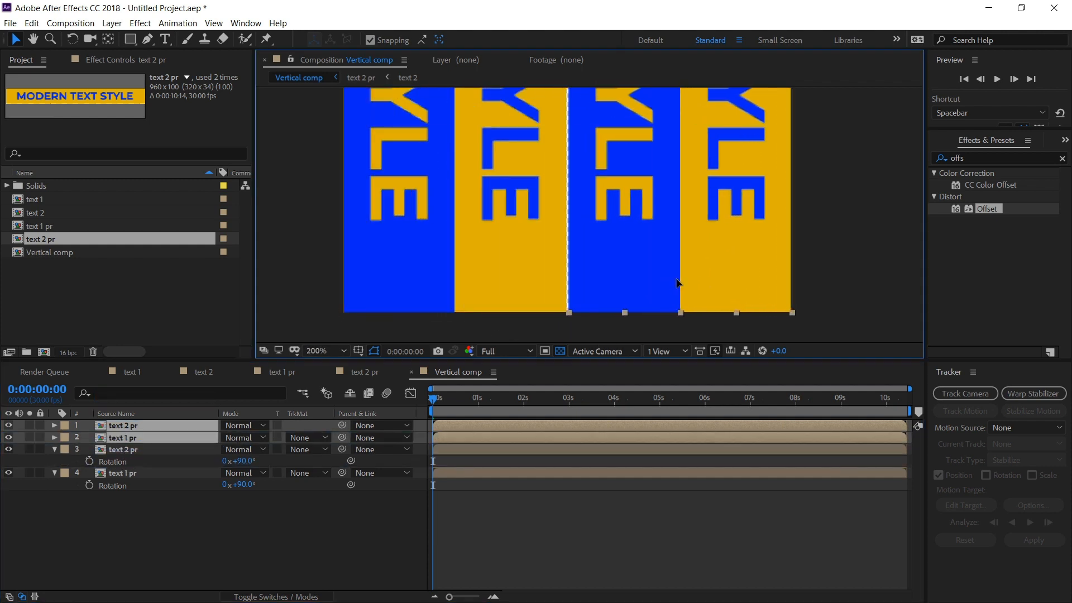
{"action": "scroll", "coordinate": [641, 299], "scroll_direction": "up", "scroll_amount": 2}
{"action": "left_click_drag", "start_coordinate": [570, 311], "coordinate": [515, 317]}
{"action": "scroll", "coordinate": [515, 318], "scroll_direction": "down", "scroll_amount": 5}
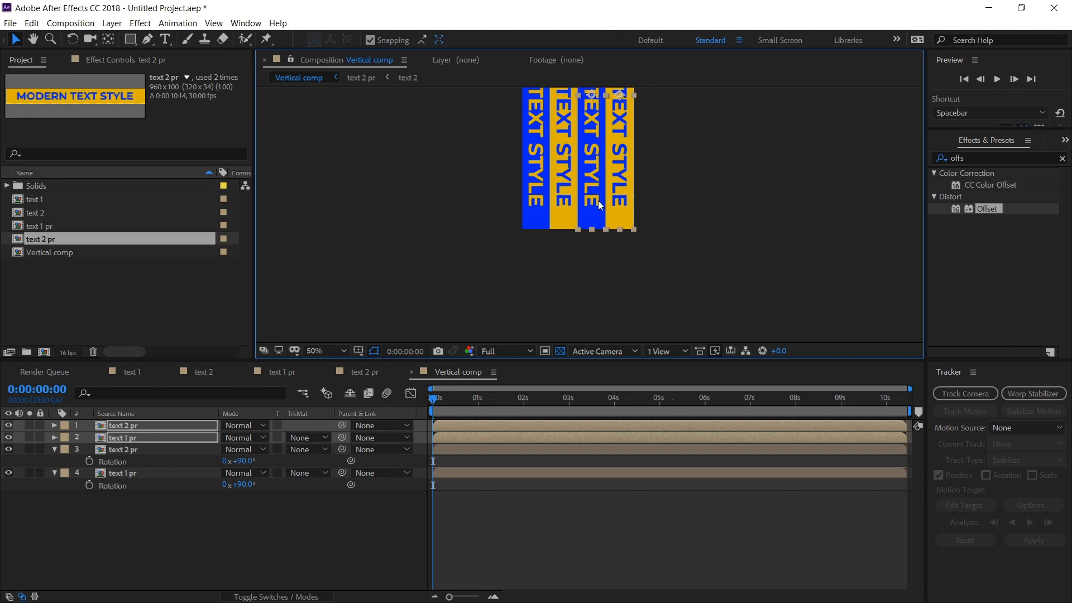
{"action": "scroll", "coordinate": [628, 184], "scroll_direction": "up", "scroll_amount": 3}
{"action": "scroll", "coordinate": [628, 184], "scroll_direction": "down", "scroll_amount": 3}
{"action": "scroll", "coordinate": [581, 146], "scroll_direction": "down", "scroll_amount": 4}
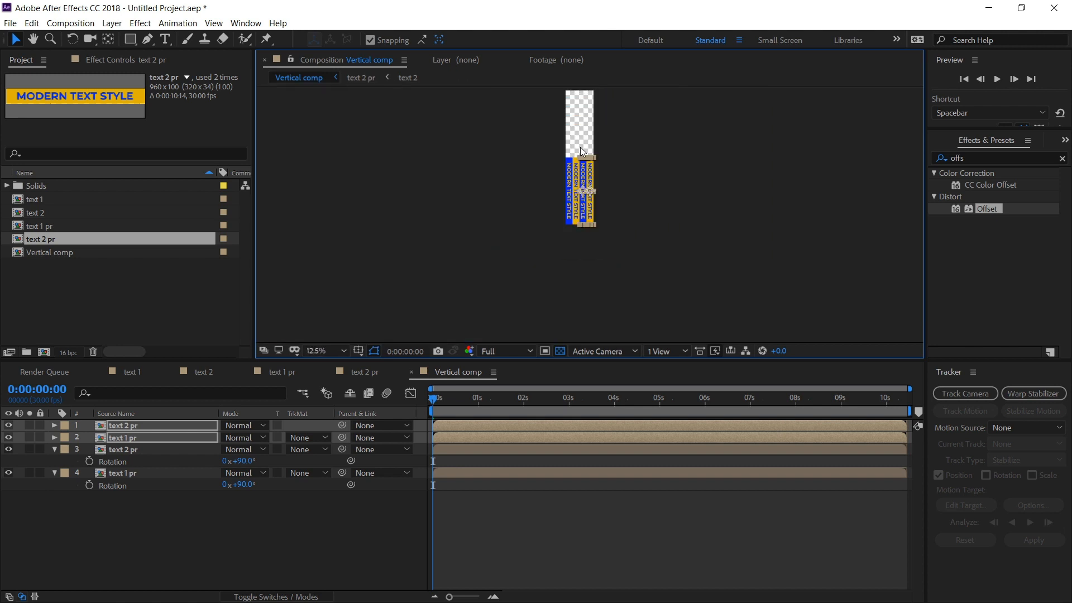
{"action": "scroll", "coordinate": [582, 166], "scroll_direction": "up", "scroll_amount": 1}
{"action": "scroll", "coordinate": [582, 167], "scroll_direction": "down", "scroll_amount": 1}
- Duplicate all four strip layers, group the copies above the originals in the layer stack, and label them Red
{"action": "left_click", "coordinate": [123, 474], "text": "shift"}
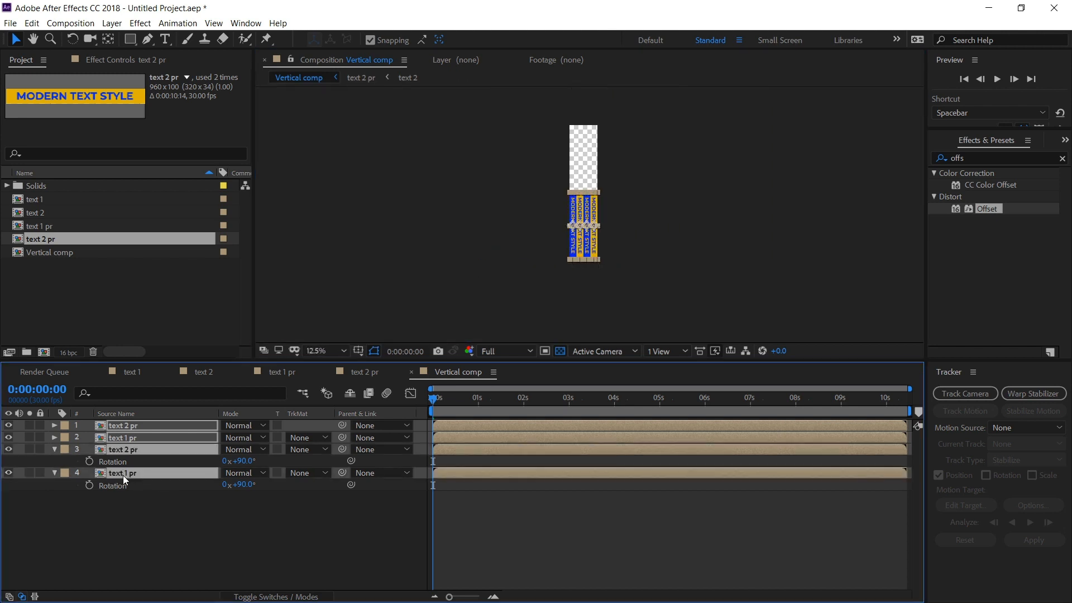
{"action": "key", "text": "ctrl+d"}
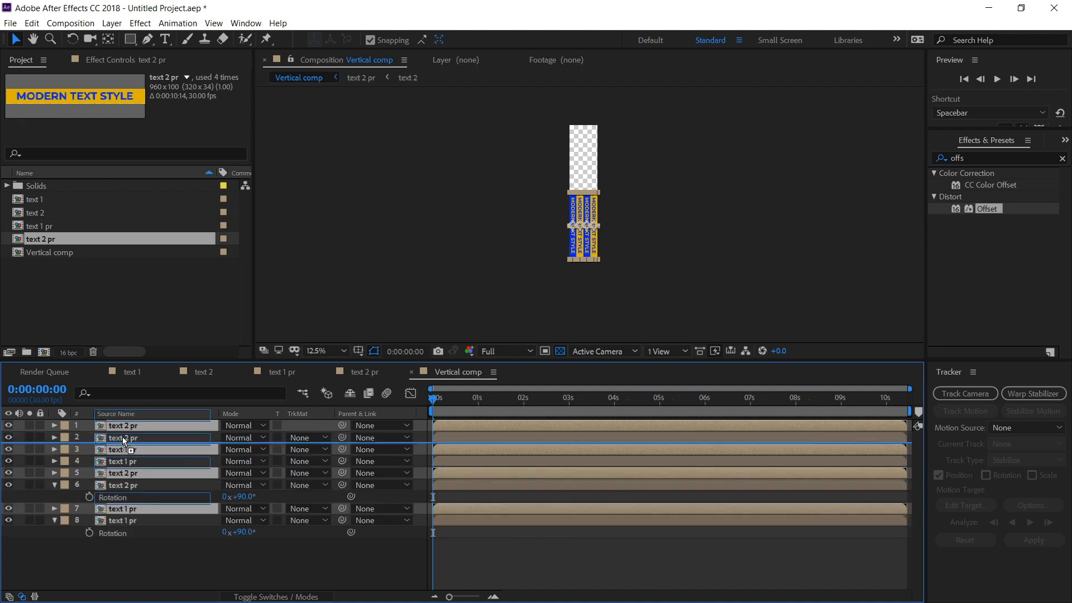
{"action": "left_click", "coordinate": [64, 449]}
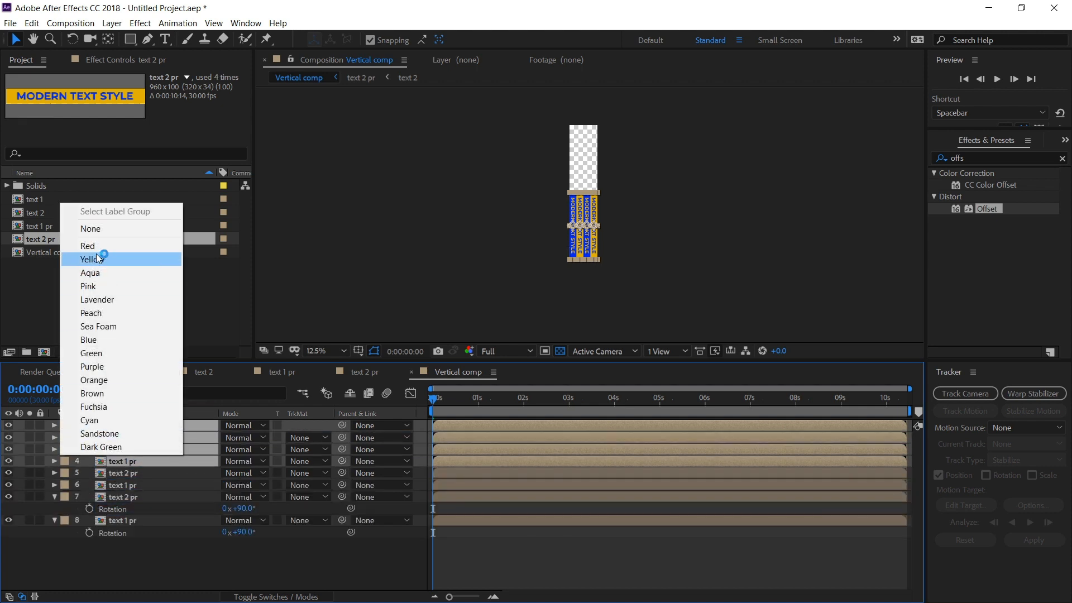
{"action": "left_click", "coordinate": [103, 244]}
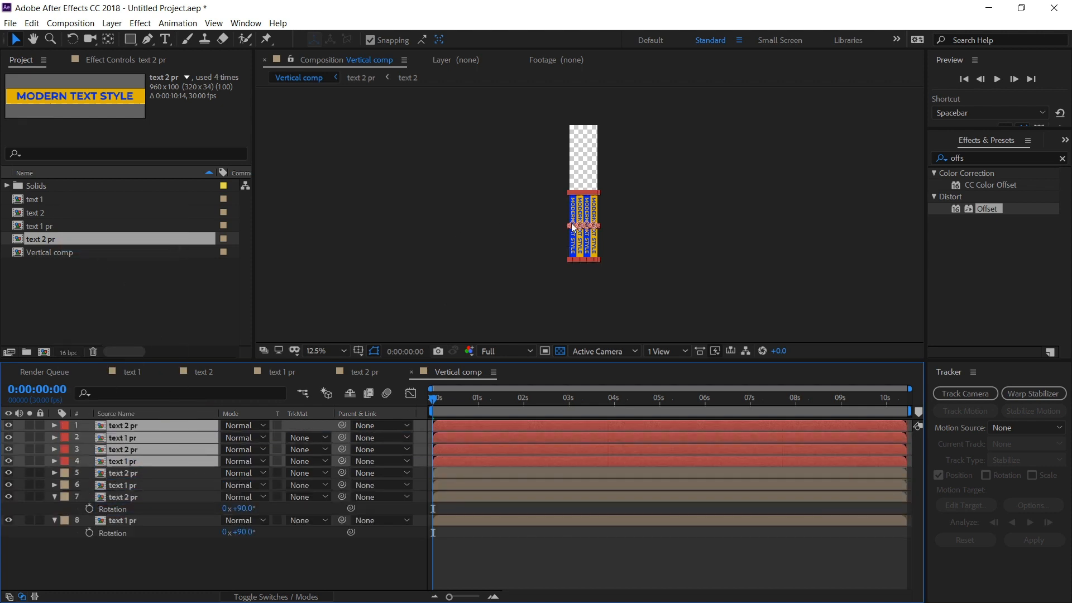
- Position the red-labelled copies directly above the original strips to fill the upper half, and nudge all eight layers slightly right
{"action": "mouse_move", "coordinate": [581, 255]}
{"action": "left_mouse_down"}
{"action": "mouse_move", "coordinate": [574, 171]}
{"action": "mouse_move", "coordinate": [570, 247]}
{"action": "left_mouse_up"}
{"action": "scroll", "coordinate": [571, 158], "scroll_direction": "up", "scroll_amount": 6}
{"action": "key", "text": "ctrl+a"}
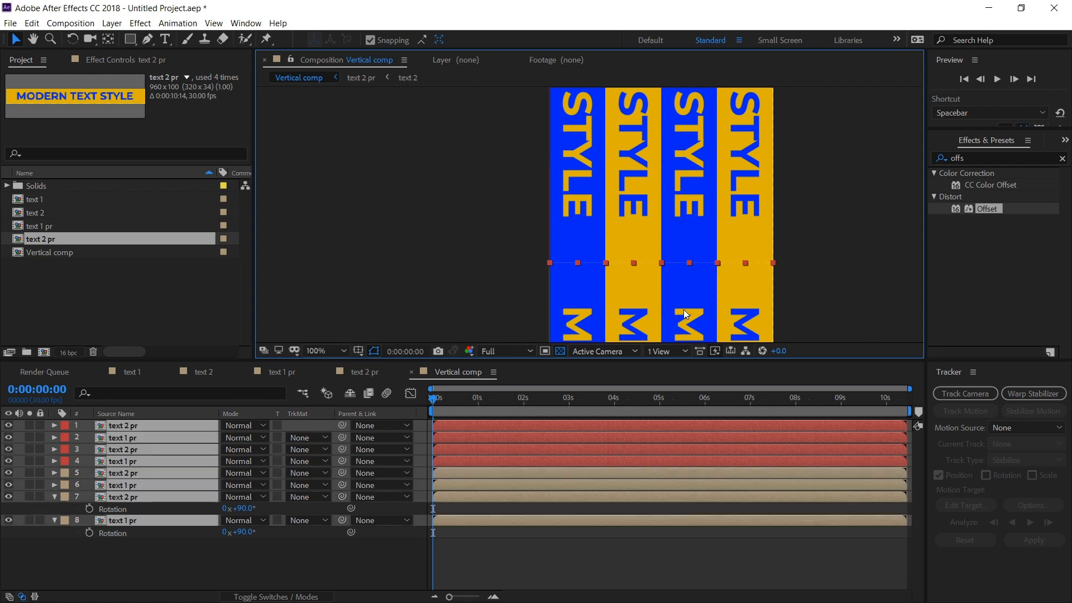
{"action": "scroll", "coordinate": [750, 275], "scroll_direction": "up", "scroll_amount": 4}
{"action": "key", "text": "Right"}
{"action": "key", "text": "Right"}
{"action": "key", "text": "Right"}
{"action": "key", "text": "Right"}
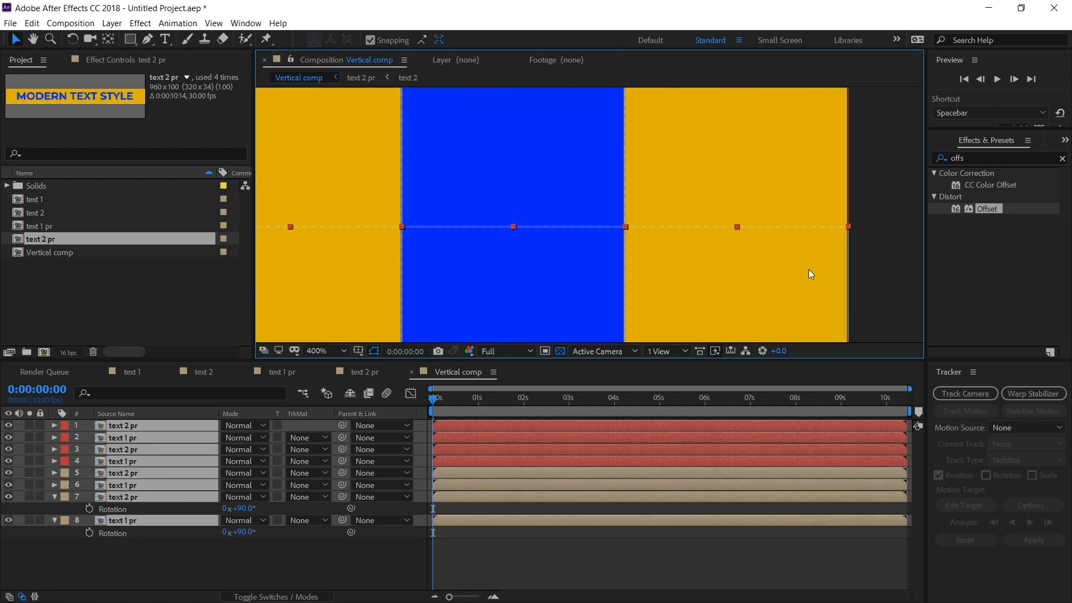
- Turn off the transparency grid and nudge the top five layers slightly down to close the horizontal seam between the strip rows
{"action": "left_click", "coordinate": [296, 554]}
{"action": "left_click", "coordinate": [557, 351]}
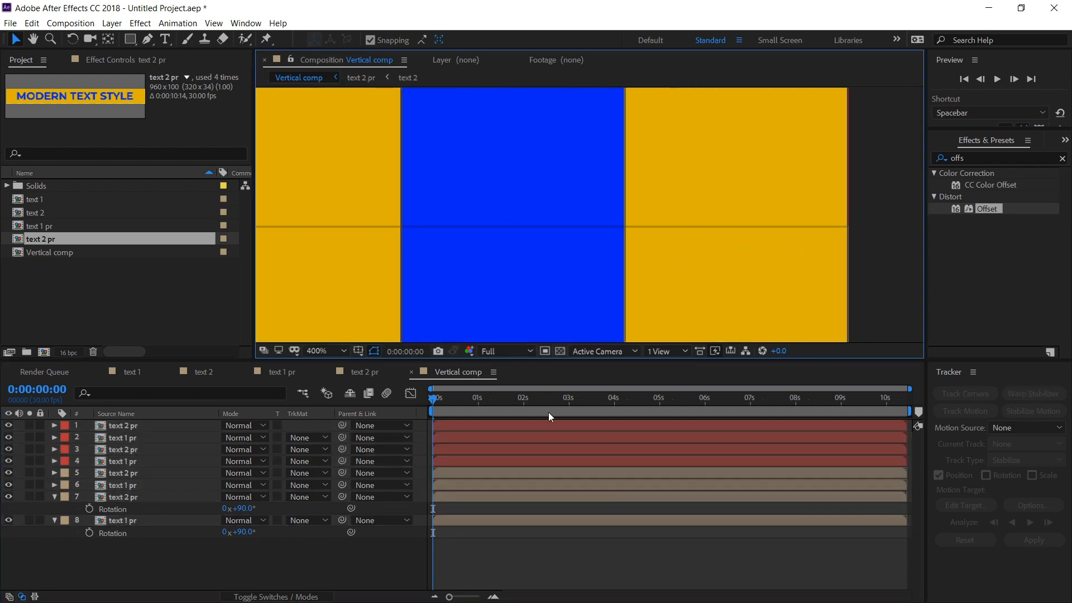
{"action": "left_click", "coordinate": [139, 425]}
{"action": "left_click", "coordinate": [117, 472], "text": "shift"}
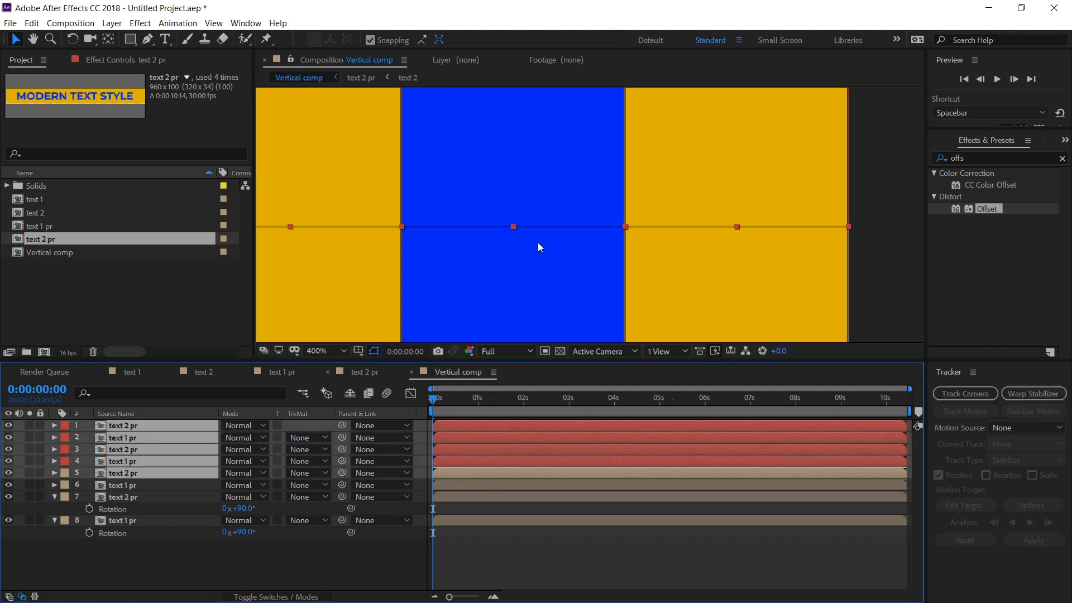
{"action": "scroll", "coordinate": [542, 209], "scroll_direction": "up", "scroll_amount": 1}
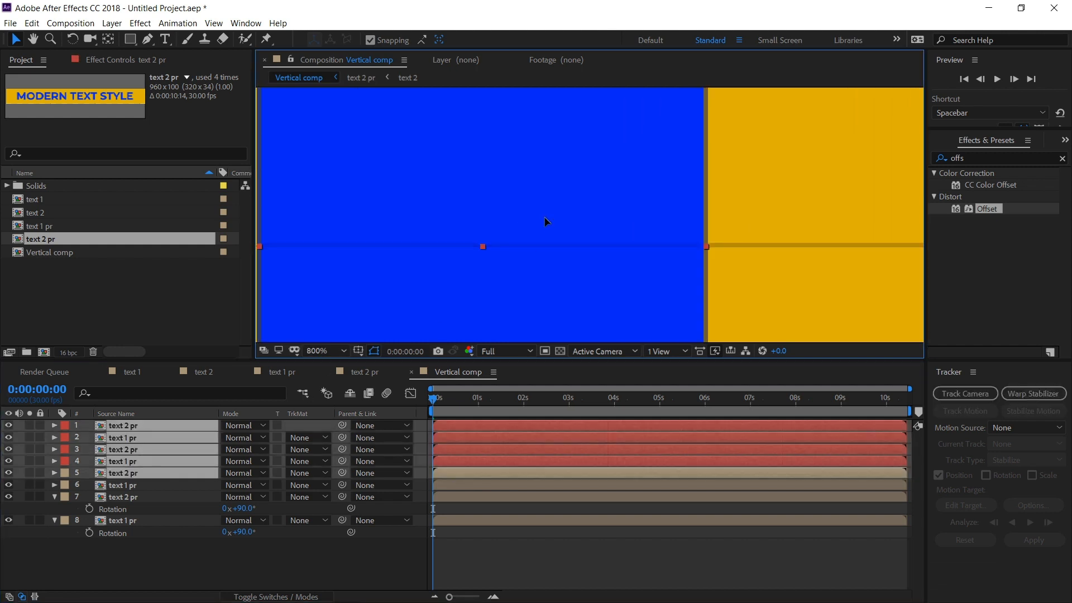
{"action": "left_click_drag", "start_coordinate": [546, 222], "coordinate": [545, 228]}
{"action": "left_click", "coordinate": [600, 586]}
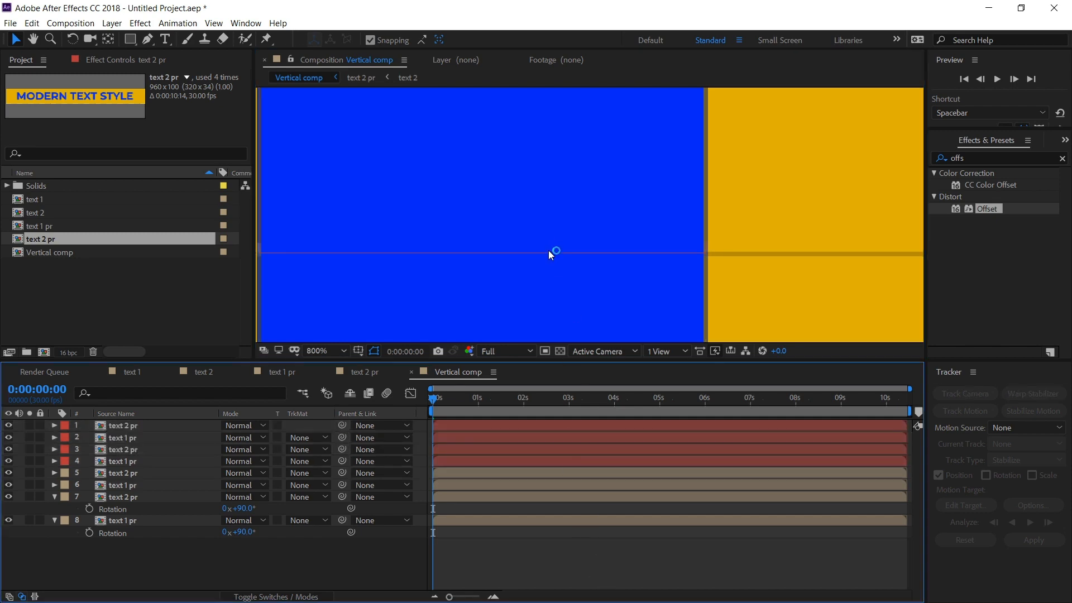
- Examine the seams and outer edges of the tiled strips, and fit the composition up to 100% in view
{"action": "scroll", "coordinate": [550, 250], "scroll_direction": "down", "scroll_amount": 4}
{"action": "scroll", "coordinate": [574, 148], "scroll_direction": "down", "scroll_amount": 1}
{"action": "scroll", "coordinate": [584, 150], "scroll_direction": "up", "scroll_amount": 4}
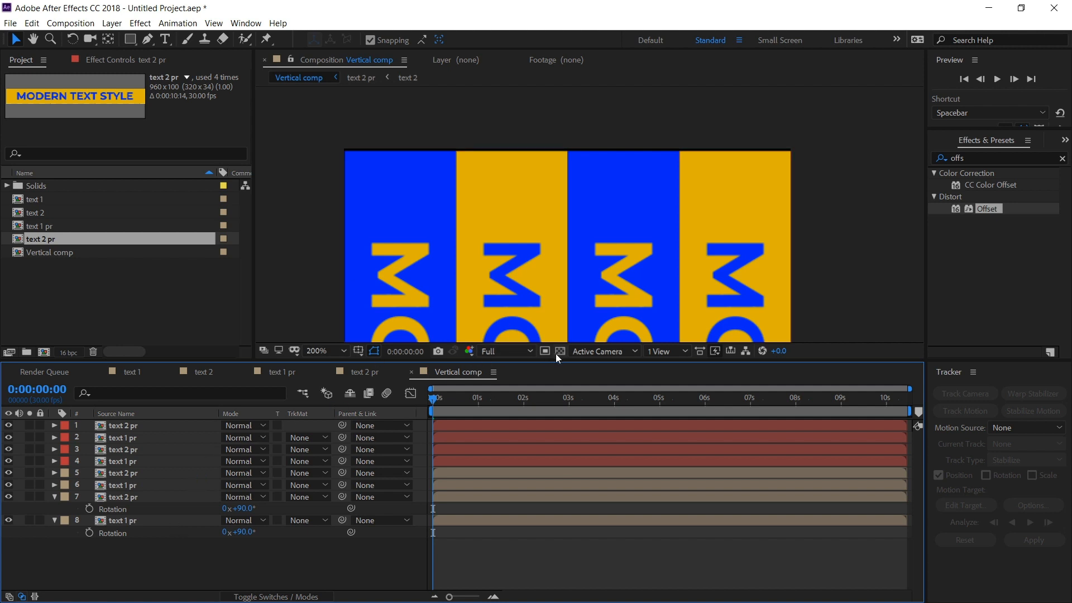
{"action": "scroll", "coordinate": [483, 250], "scroll_direction": "down", "scroll_amount": 10}
{"action": "scroll", "coordinate": [588, 268], "scroll_direction": "up", "scroll_amount": 8}
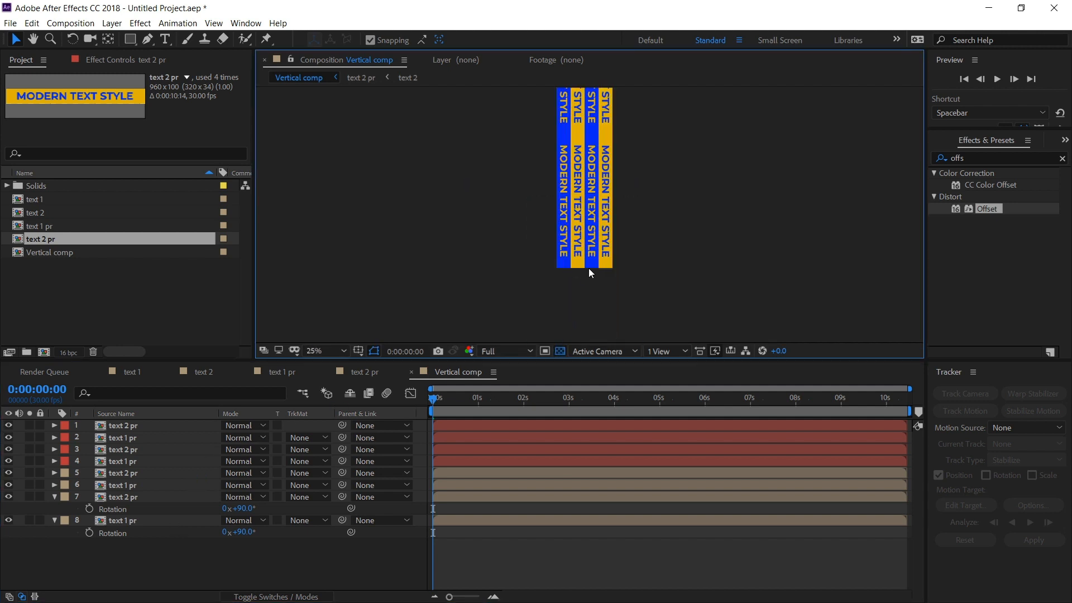
{"action": "left_click", "coordinate": [319, 353]}
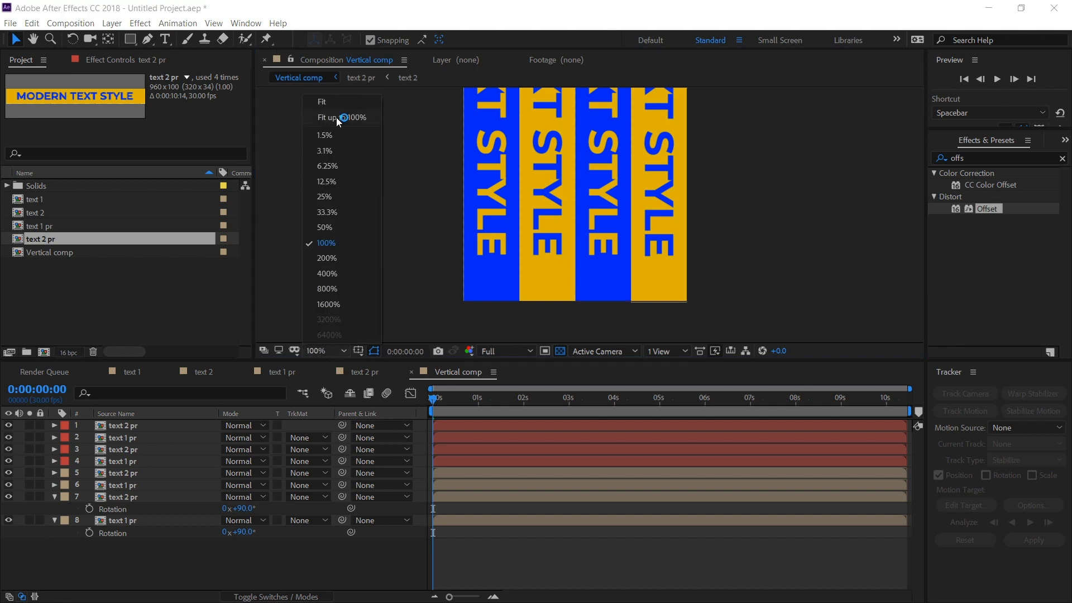
{"action": "left_click", "coordinate": [344, 119]}
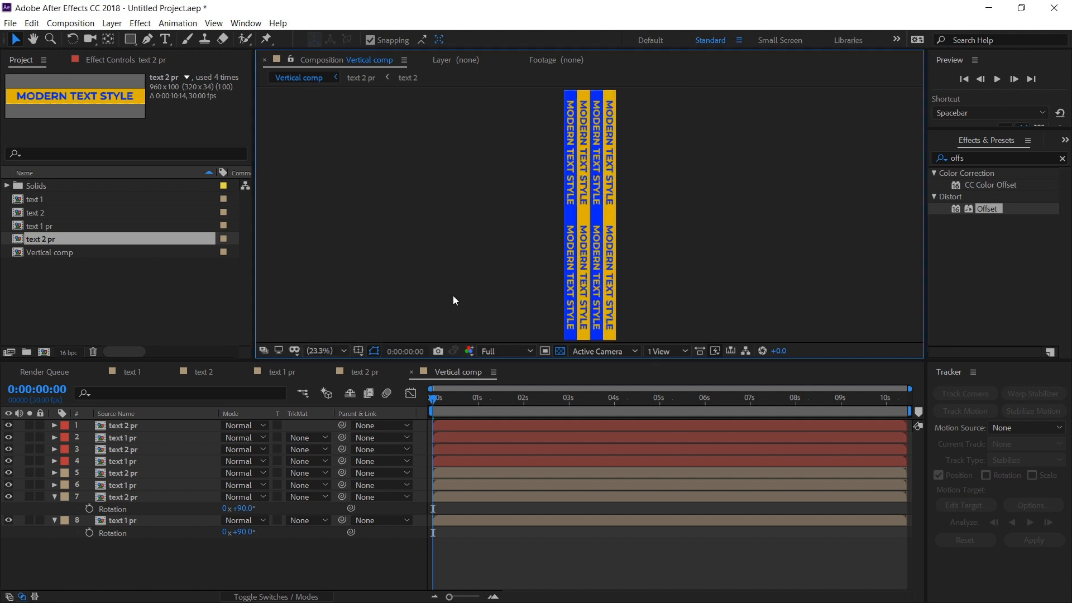
- Collapse the Rotation properties of the two lowest layers and clear the project item selection
{"action": "left_click", "coordinate": [54, 497]}
{"action": "left_click", "coordinate": [55, 509]}
{"action": "left_click", "coordinate": [142, 292]}
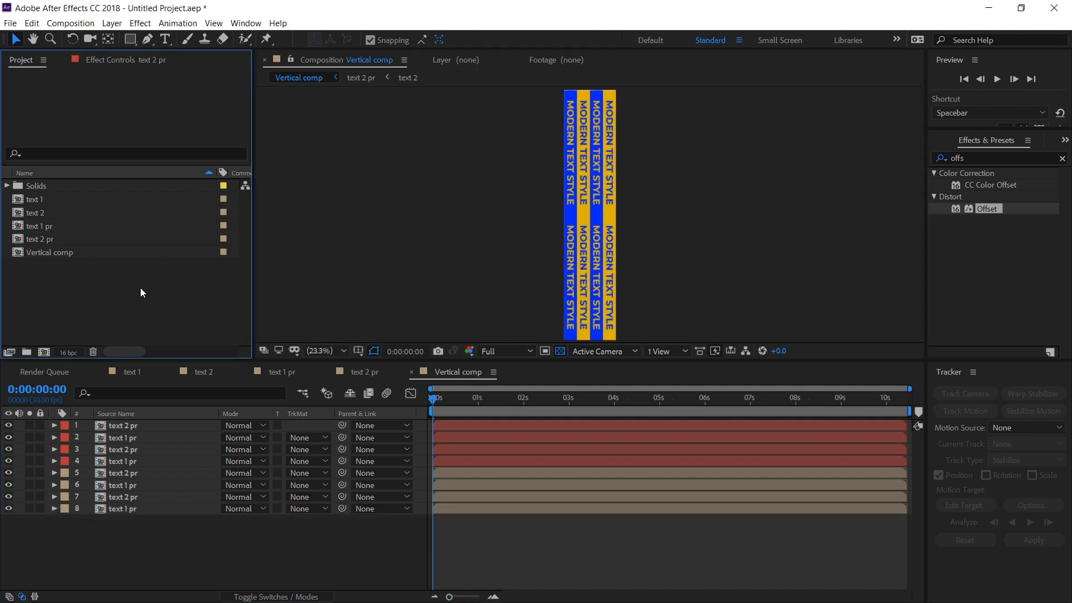
- Create a new composition named Final Comp with a width of 1920 px and a height of 1080 px
{"action": "left_click", "coordinate": [71, 23]}
{"action": "left_click", "coordinate": [127, 40]}
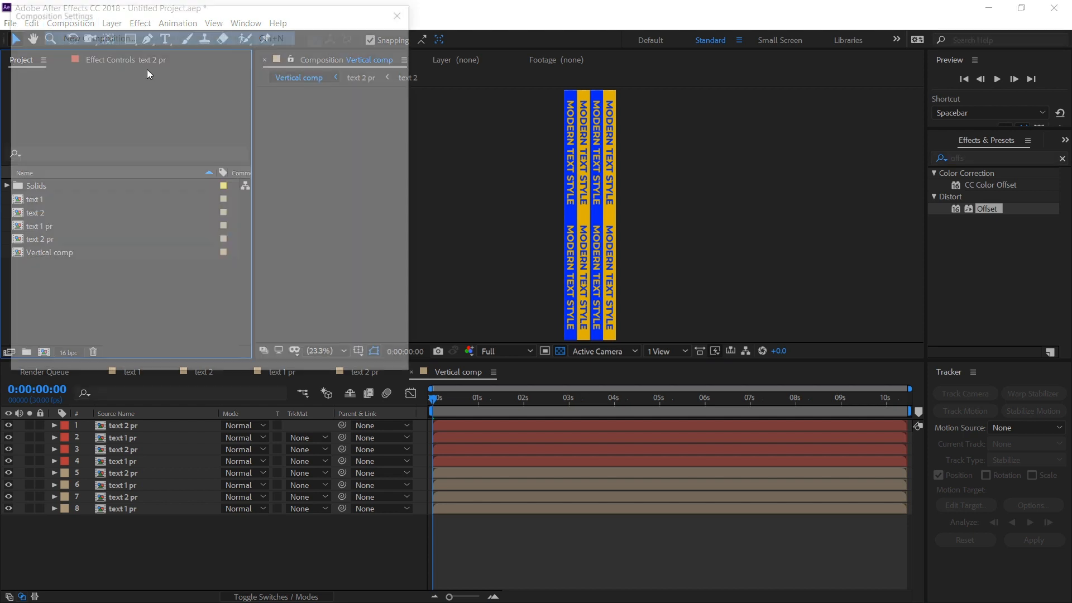
{"action": "type", "text": "Fina"}
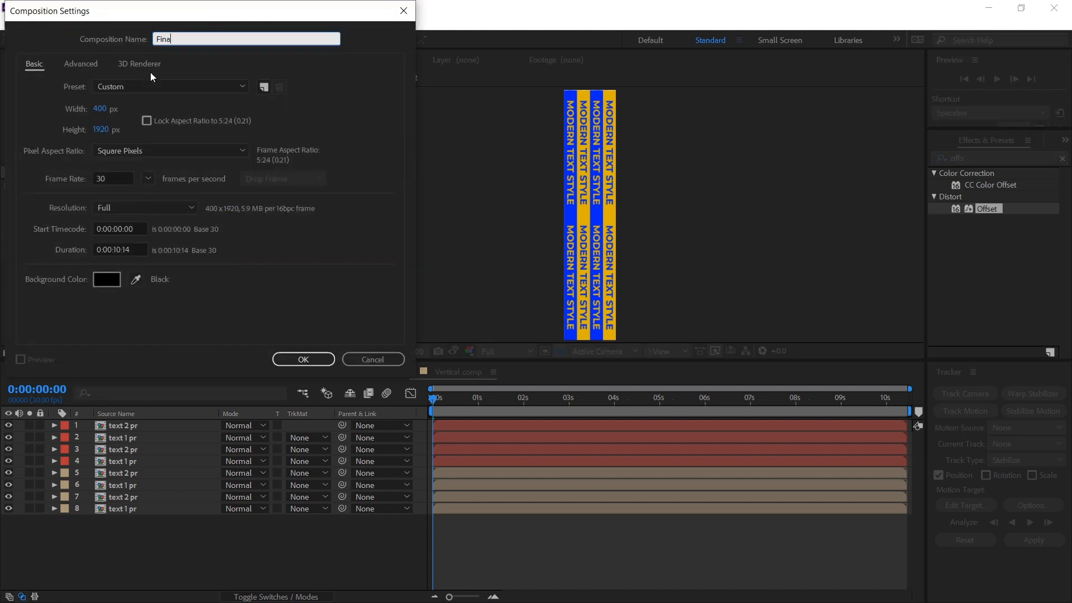
{"action": "type", "text": "l Comp"}
{"action": "key", "text": "Tab"}
{"action": "key", "text": "Tab"}
{"action": "key", "text": "Tab"}
{"action": "type", "text": "1920"}
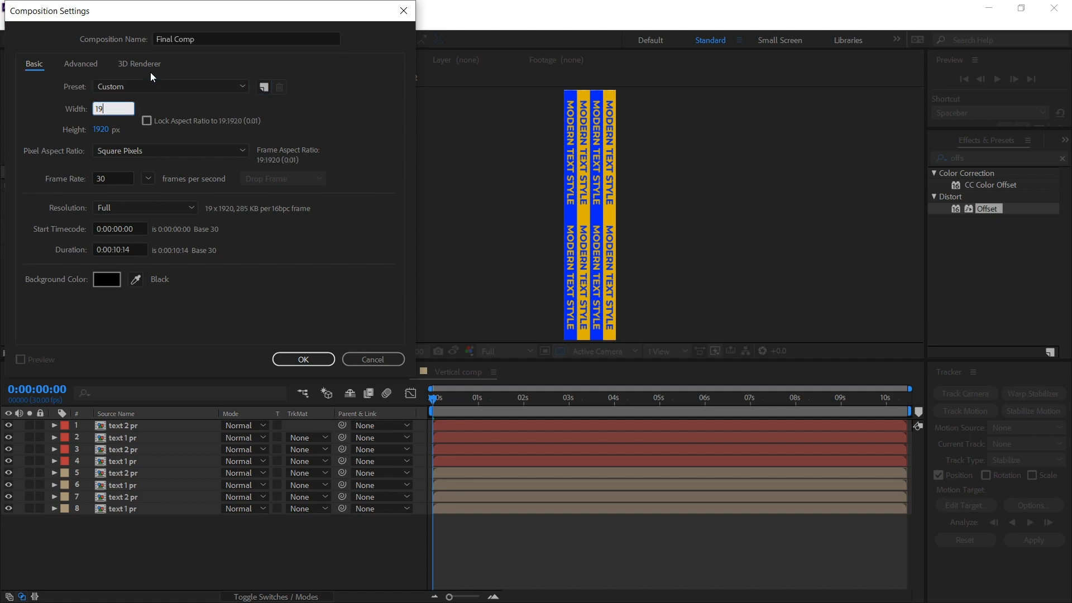
{"action": "key", "text": "Tab"}
{"action": "type", "text": "1080"}
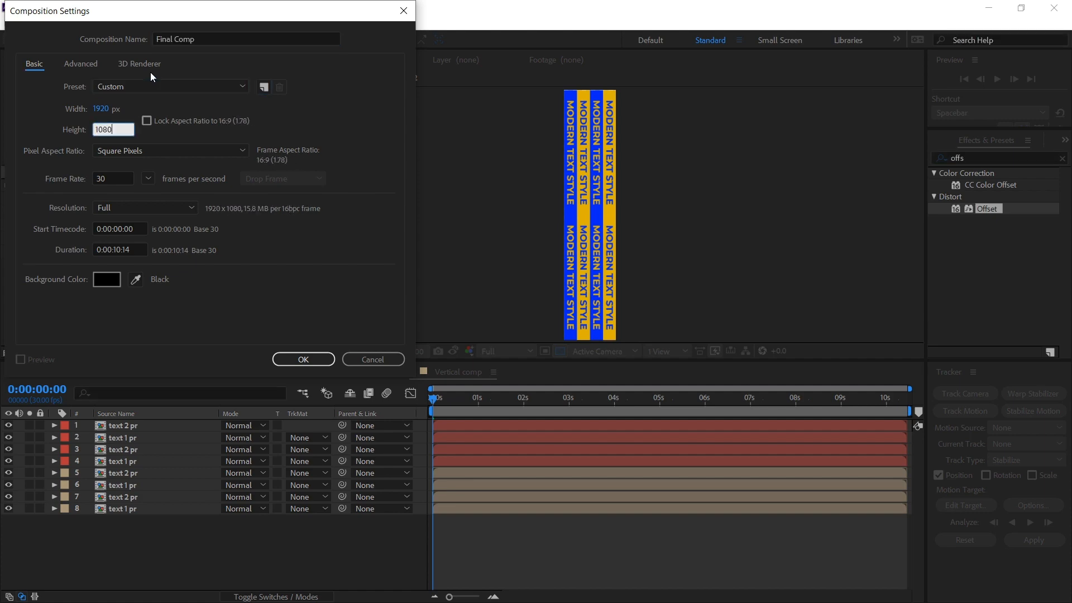
{"action": "key", "text": "Return"}
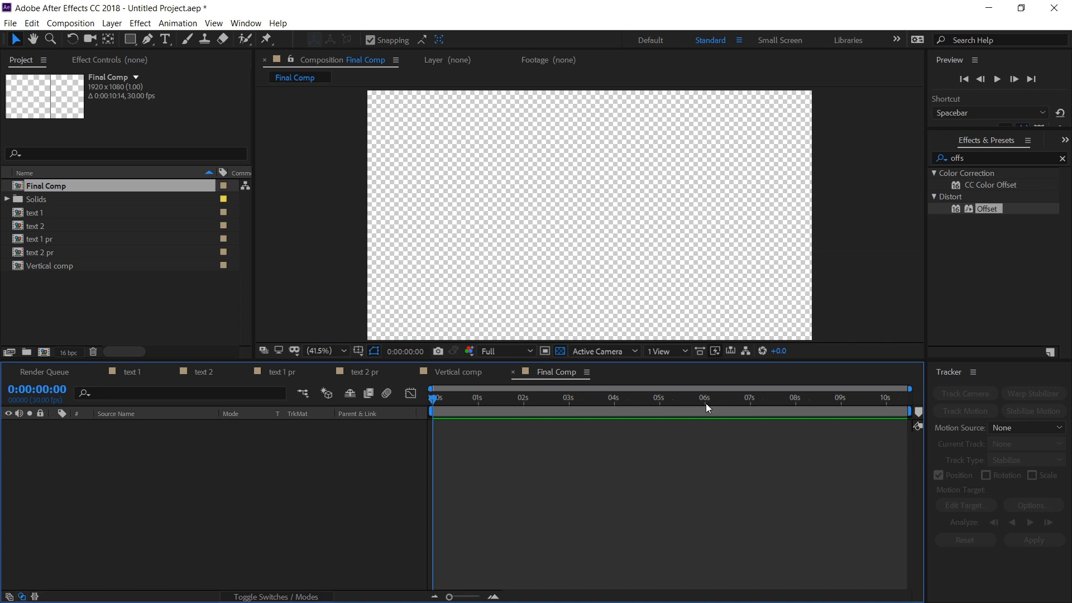
- End Final Comp's work area at 0:00:06:01 and return the playhead to the start
{"action": "left_click", "coordinate": [706, 403]}
{"action": "key", "text": "n"}
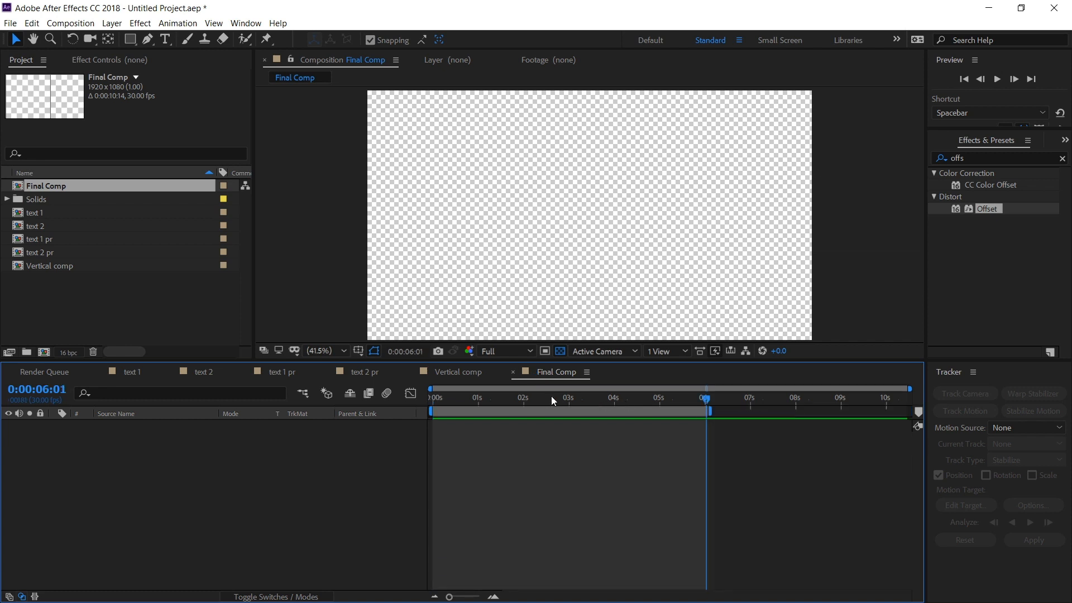
{"action": "key", "text": "Home"}
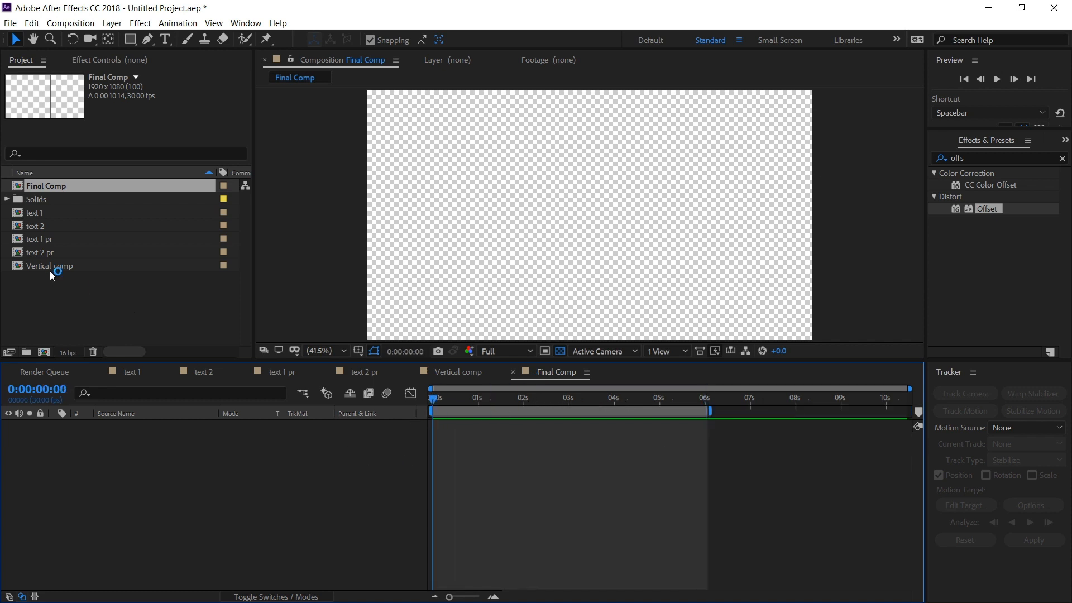
- Add Vertical comp as a layer in Final Comp and set its rotation to 90°
{"action": "left_click", "coordinate": [56, 267]}
{"action": "left_click_drag", "start_coordinate": [58, 266], "coordinate": [233, 501]}
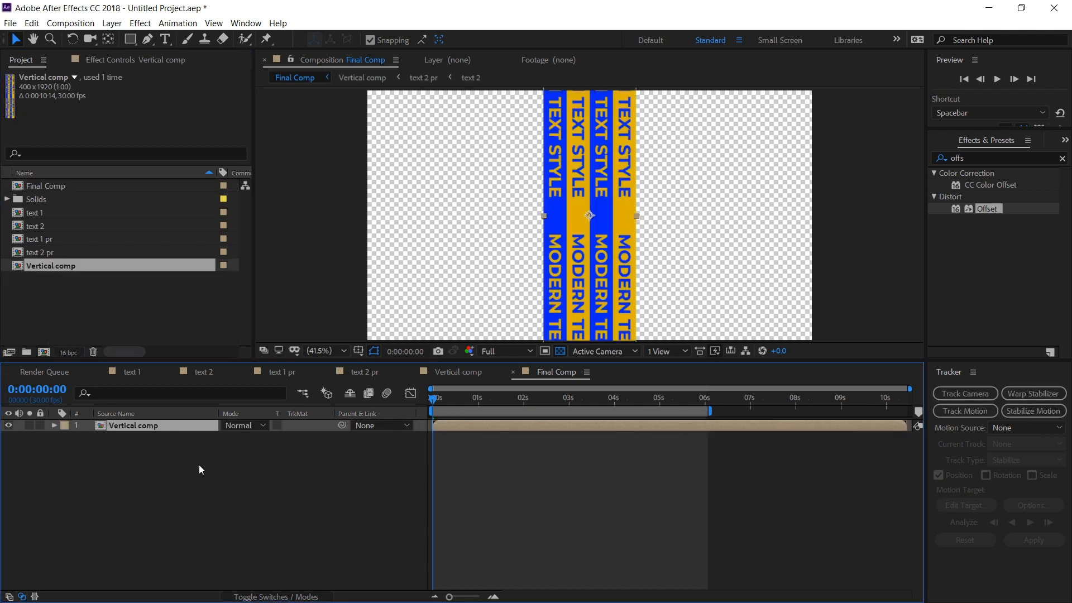
{"action": "key", "text": "r"}
{"action": "left_click", "coordinate": [241, 438]}
{"action": "type", "text": "90"}
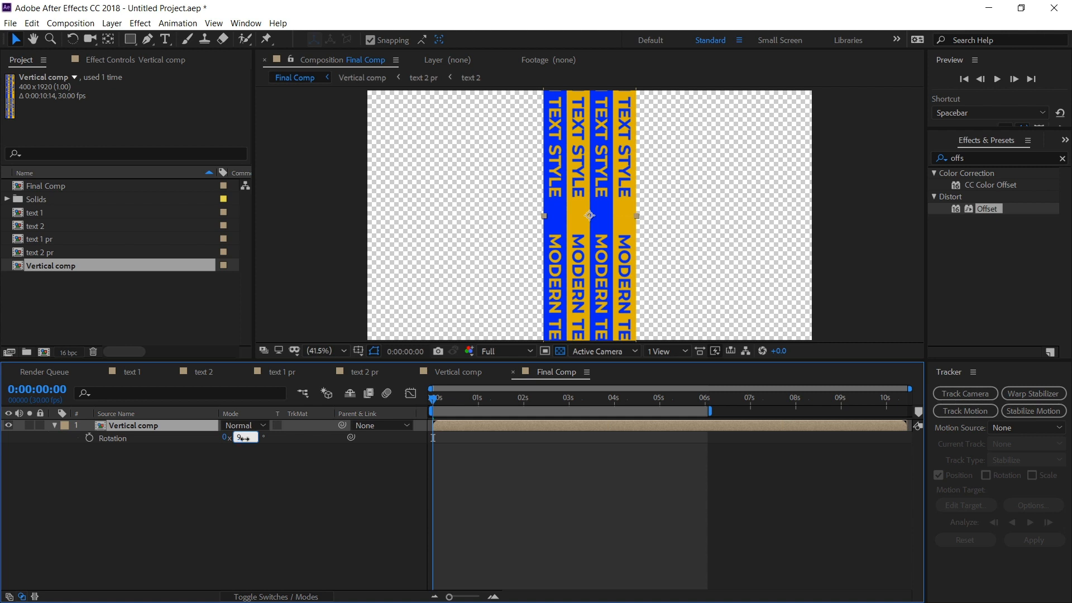
{"action": "key", "text": "Return"}
- Search the effects for "cc cylin" and apply CC Cylinder to the Vertical comp layer
{"action": "left_click", "coordinate": [990, 159]}
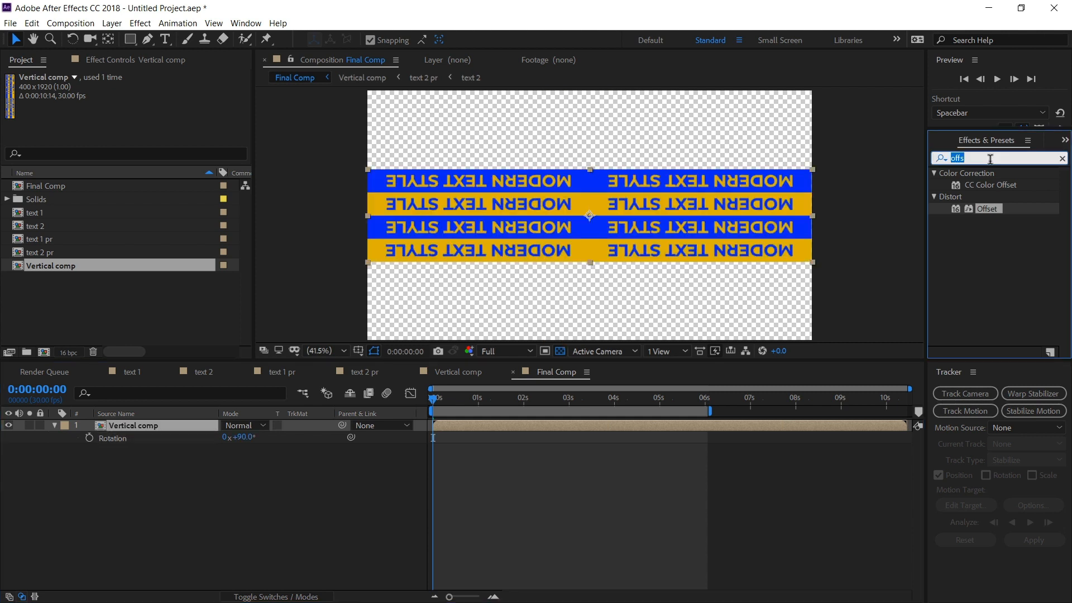
{"action": "type", "text": "cc cy"}
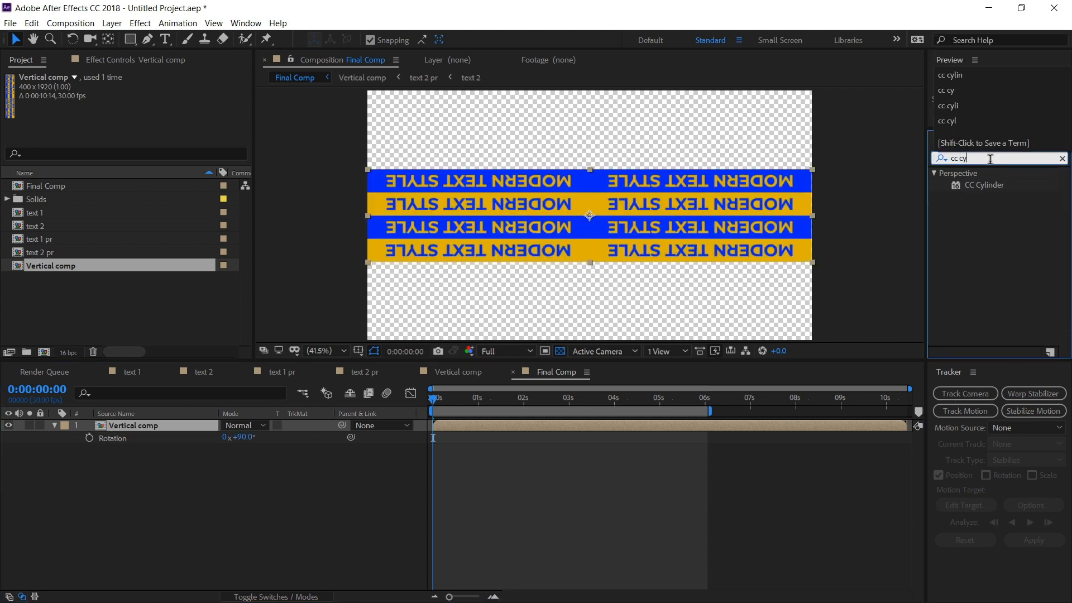
{"action": "type", "text": "lin"}
{"action": "left_click_drag", "start_coordinate": [1000, 187], "coordinate": [152, 435]}
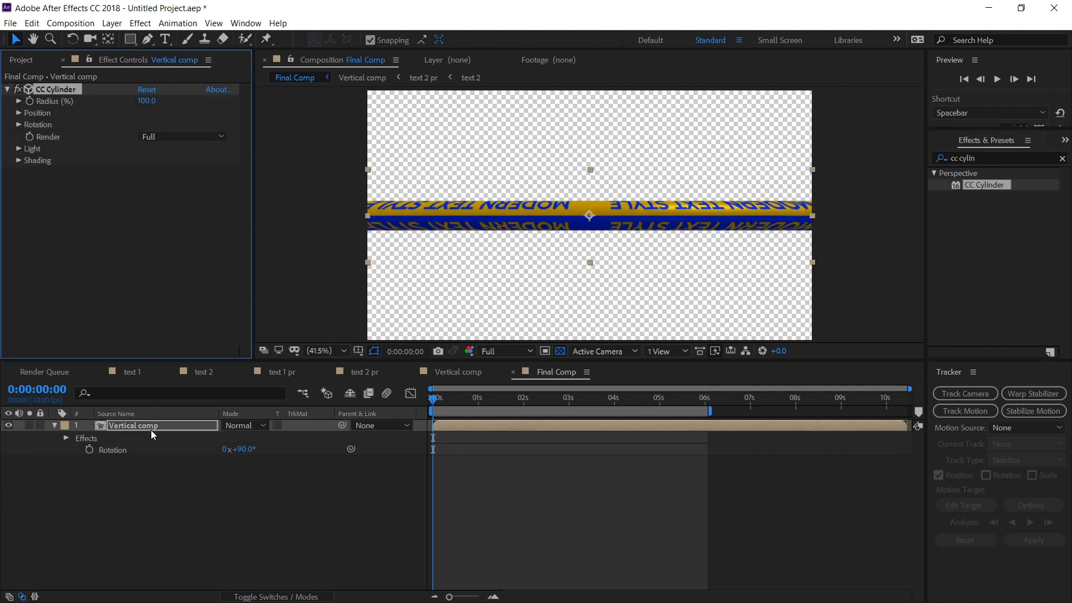
- Set the CC Cylinder effect's Radius to 150% and its Position Z to 40
{"action": "left_click", "coordinate": [143, 106]}
{"action": "type", "text": "150"}
{"action": "key", "text": "Return"}
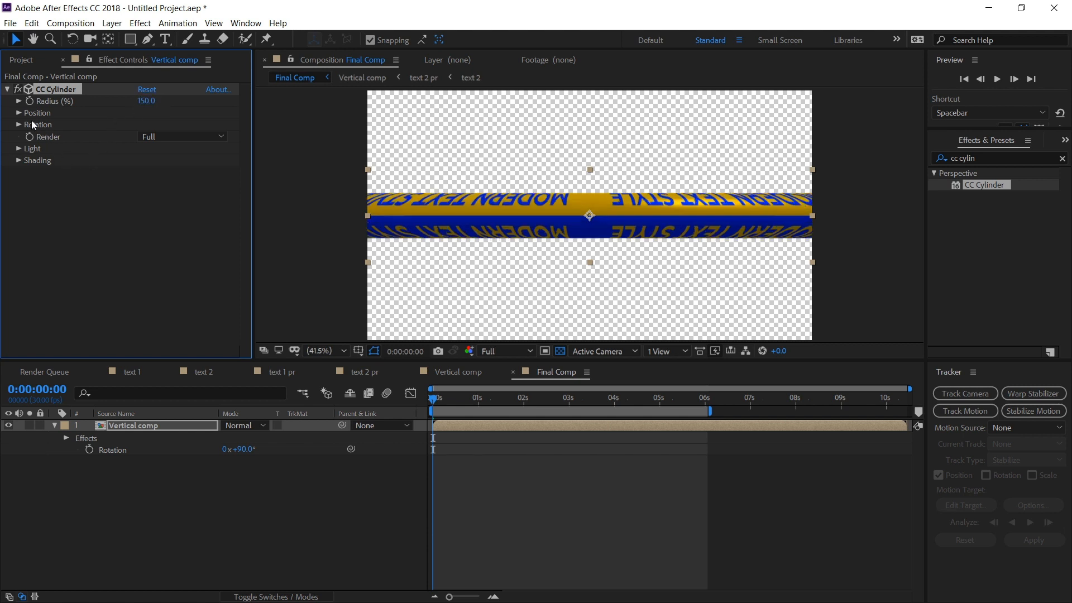
{"action": "left_click", "coordinate": [19, 113]}
{"action": "left_click", "coordinate": [144, 148]}
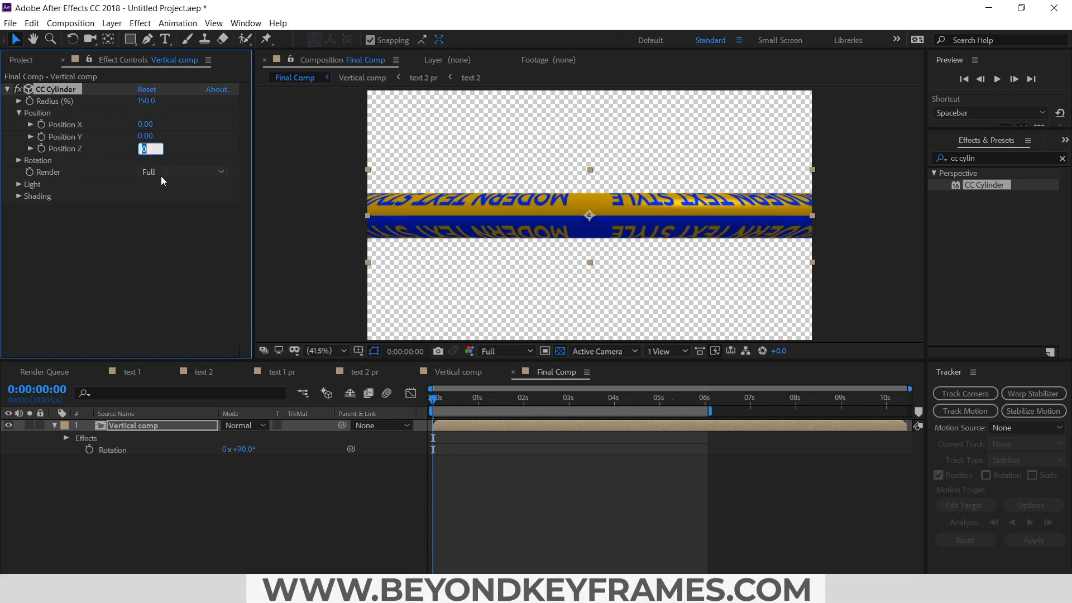
{"action": "key", "text": "Return"}
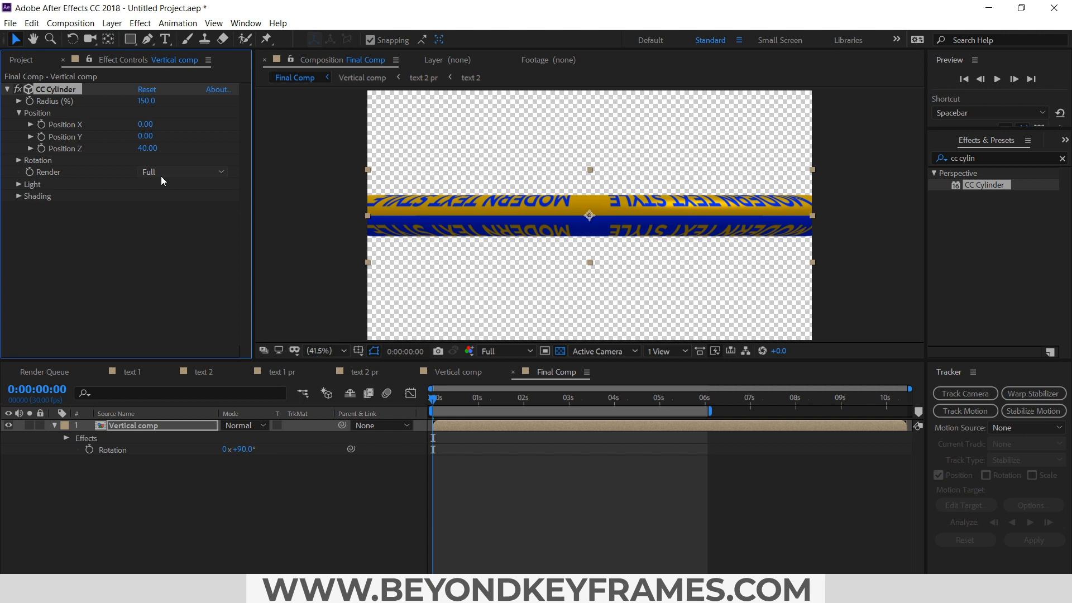
- Set the CC Cylinder effect's Rotation Z to 180° on the Vertical comp layer
{"action": "left_click", "coordinate": [19, 160]}
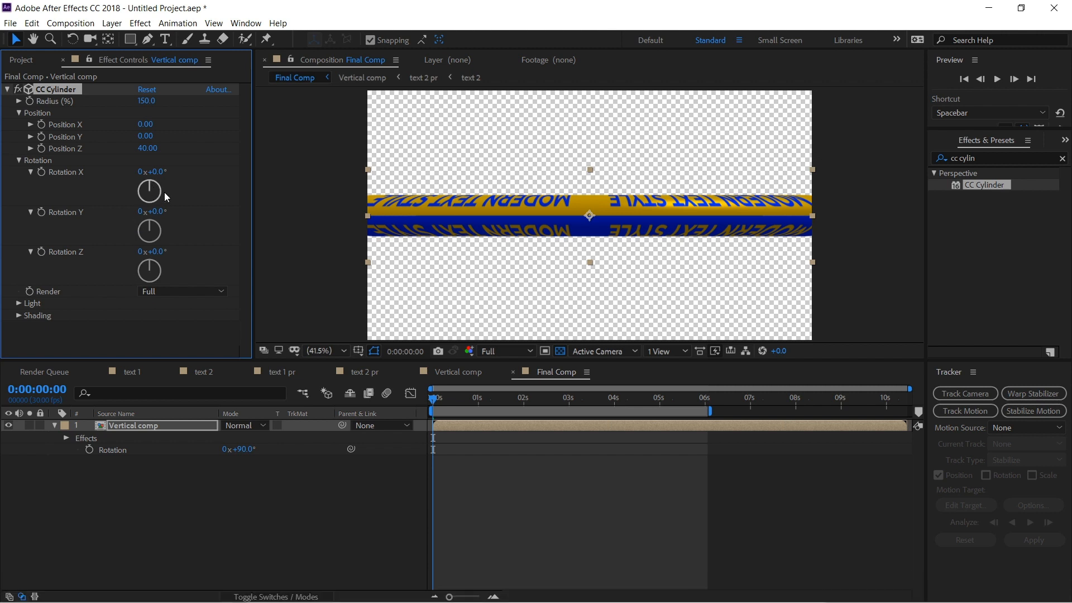
{"action": "left_click", "coordinate": [162, 254]}
{"action": "type", "text": "180"}
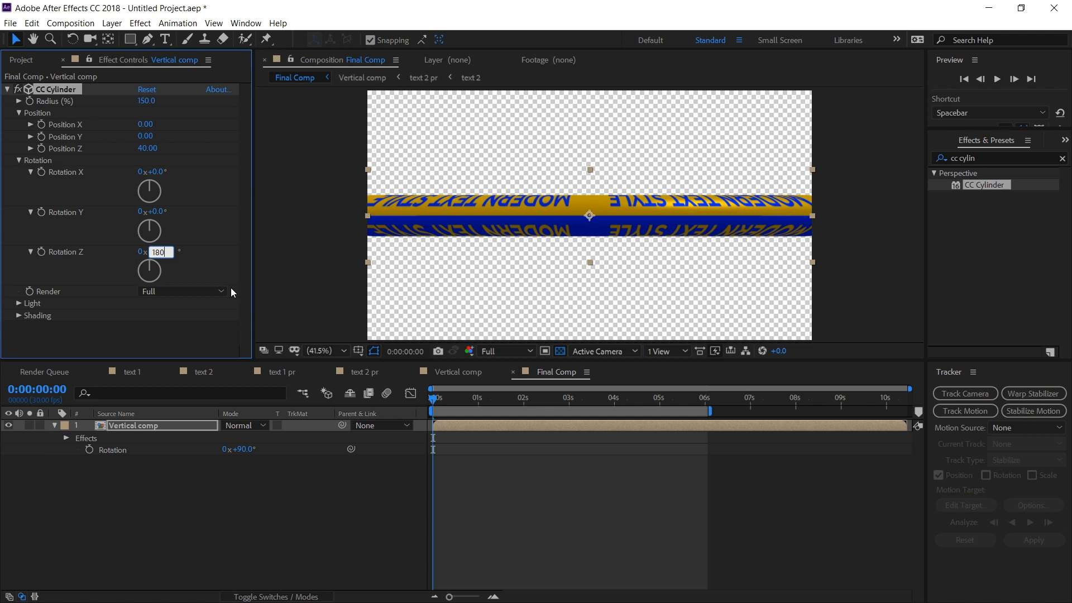
{"action": "key", "text": "Return"}
- Keyframe the cylinder's Rotation Y from 359° at the start to 0° at 0:00:06:01, and return the playhead to the start
{"action": "left_click", "coordinate": [157, 212]}
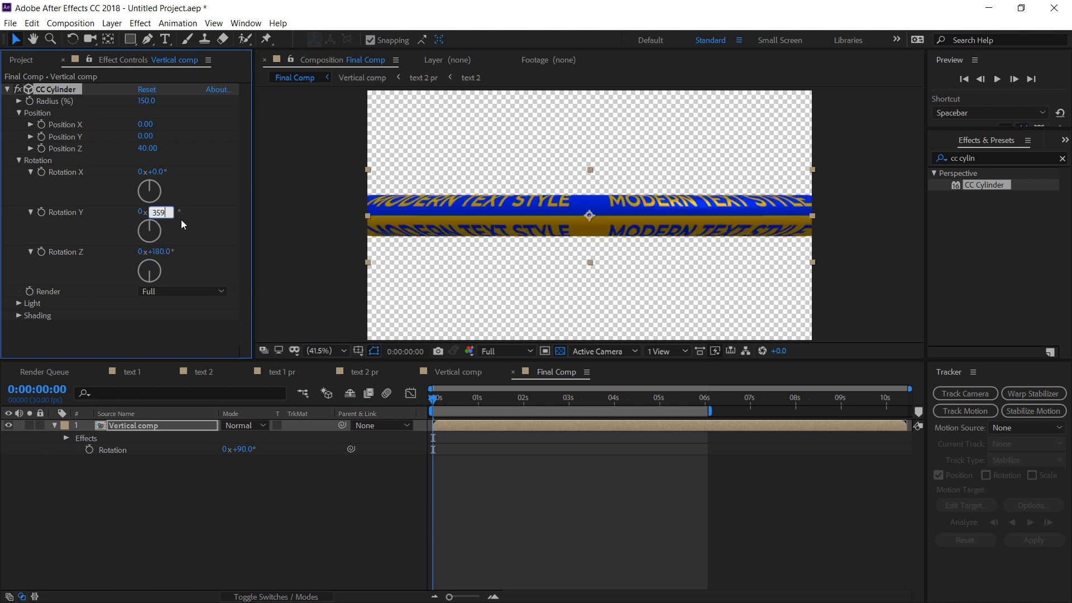
{"action": "key", "text": "Return"}
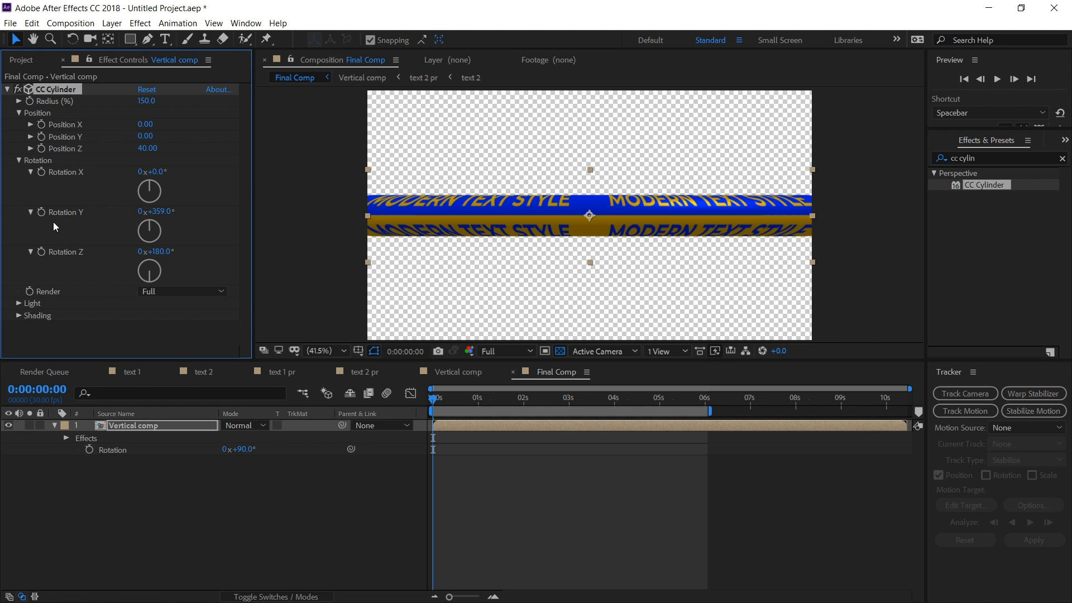
{"action": "left_click_drag", "start_coordinate": [442, 399], "coordinate": [700, 425]}
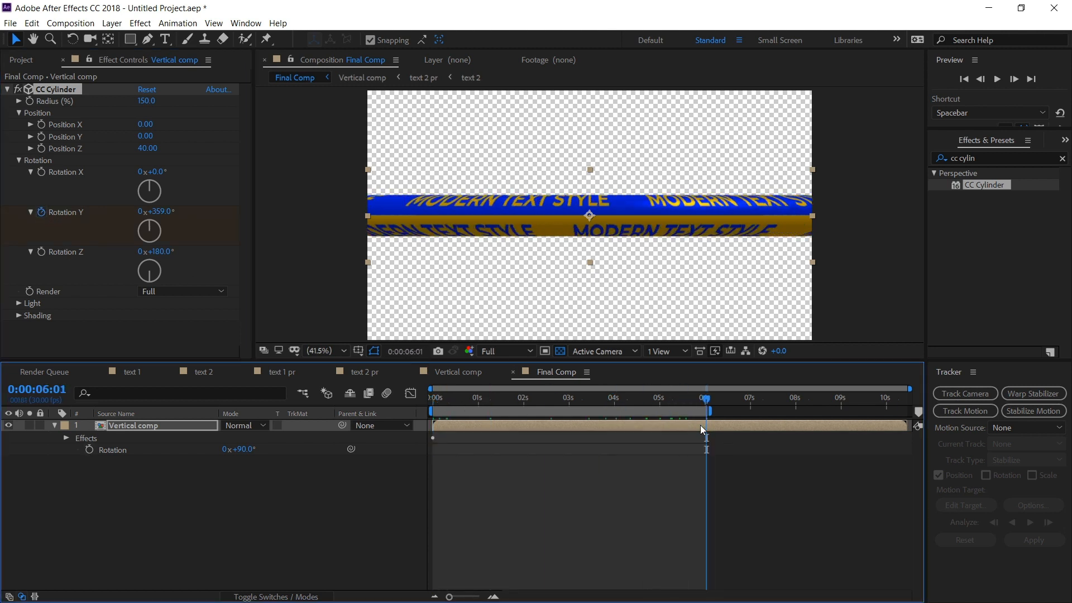
{"action": "left_click", "coordinate": [157, 212]}
{"action": "type", "text": "0"}
{"action": "key", "text": "Return"}
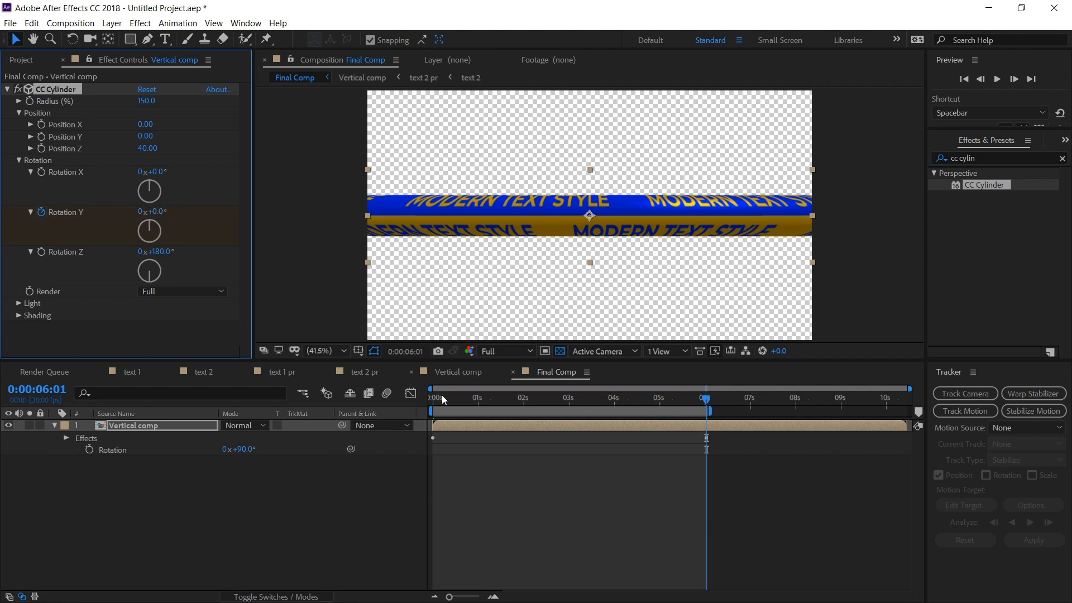
{"action": "left_click_drag", "start_coordinate": [451, 400], "coordinate": [389, 412]}
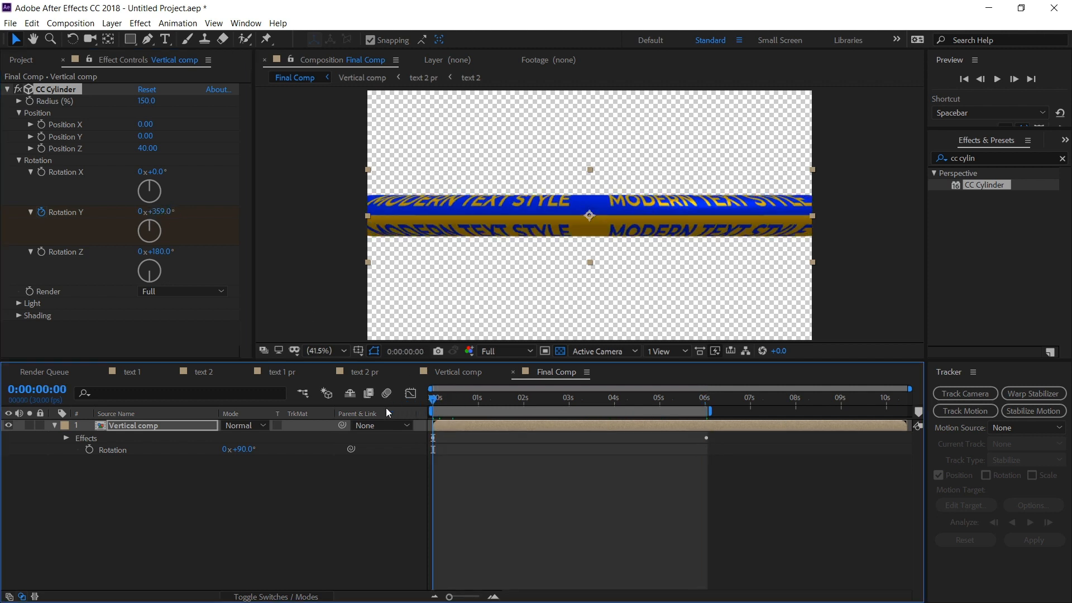
- Set the CC Cylinder's Light Direction to -112° and its Light Height to 64
{"action": "left_click", "coordinate": [19, 304]}
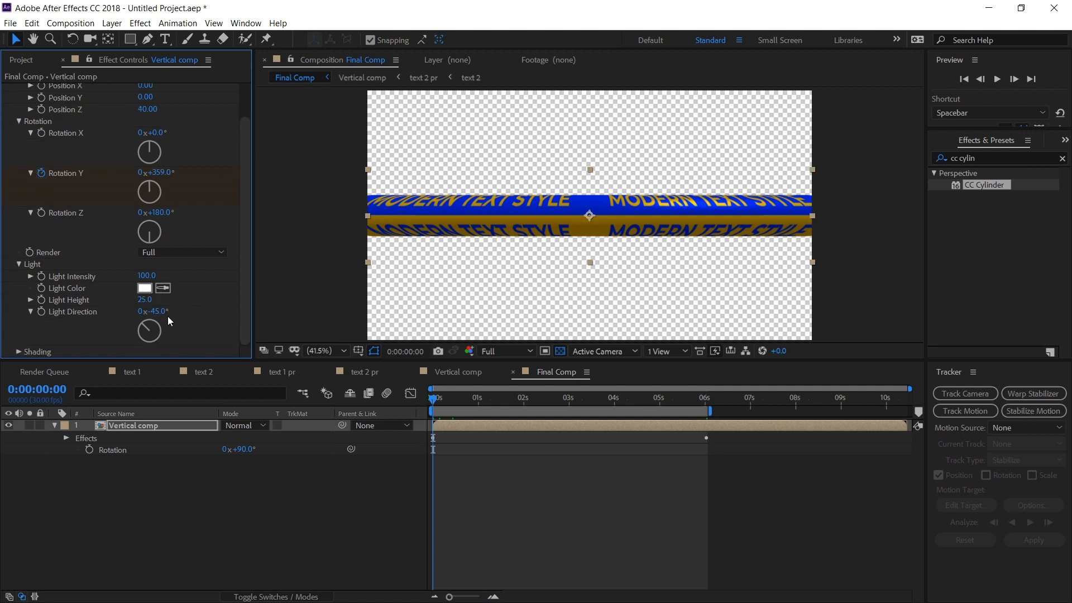
{"action": "left_click_drag", "start_coordinate": [149, 327], "coordinate": [158, 302]}
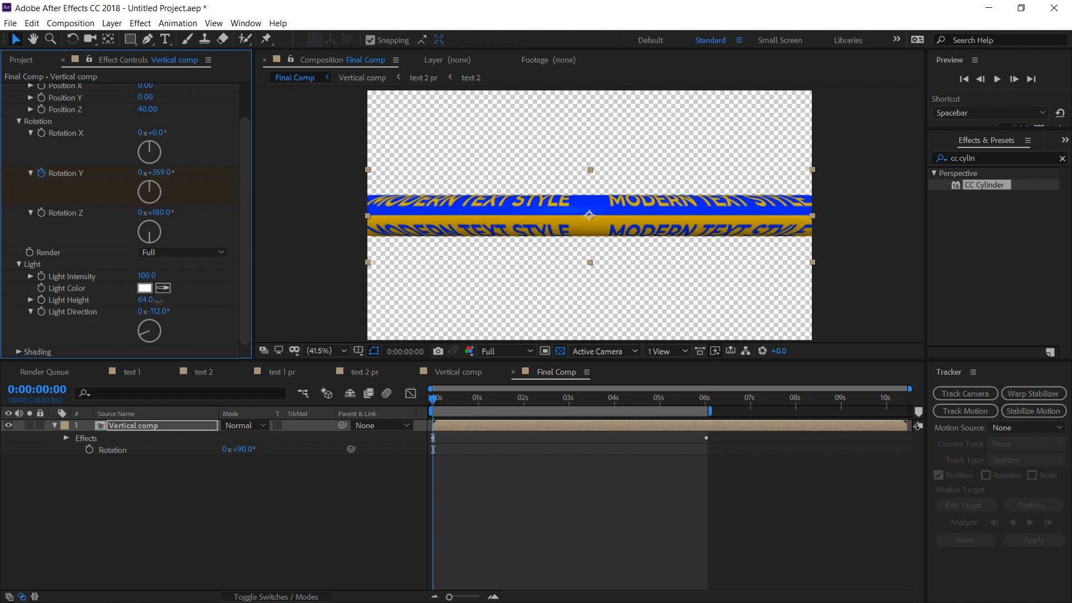
{"action": "left_click", "coordinate": [196, 480]}
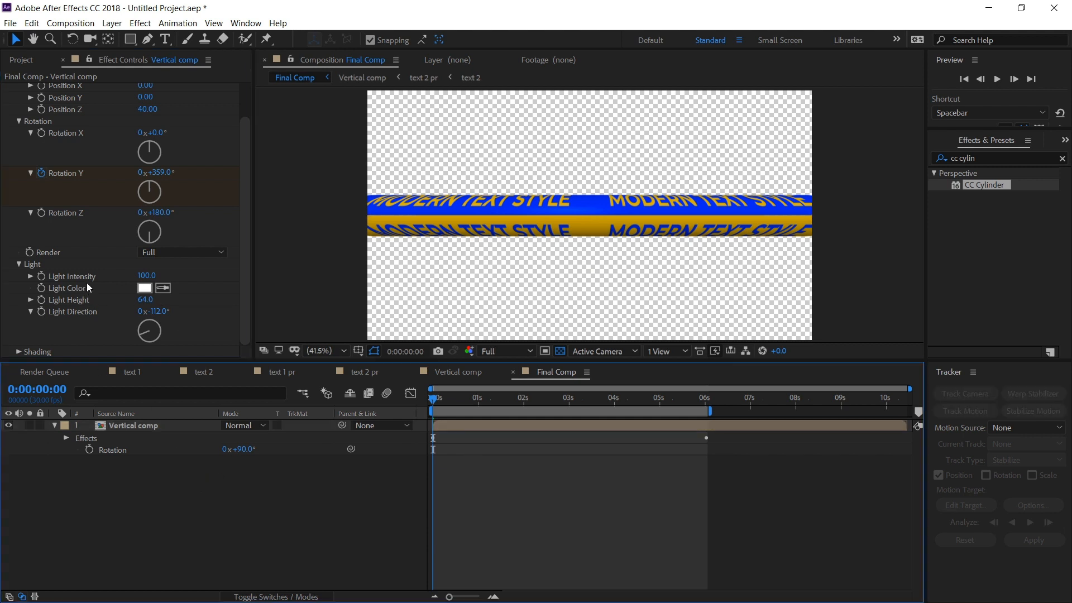
{"action": "scroll", "coordinate": [15, 329], "scroll_direction": "up", "scroll_amount": 2}
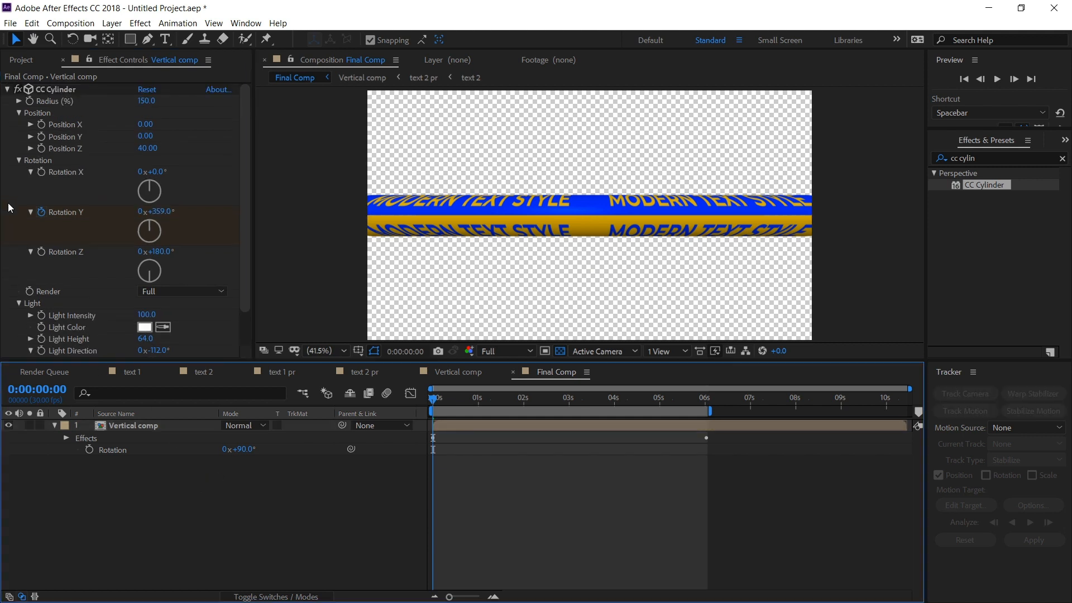
- Move the cylinder layer straight down until it rests on the bottom edge of the Final Comp frame
{"action": "left_click", "coordinate": [126, 425]}
{"action": "left_click_drag", "start_coordinate": [473, 217], "coordinate": [467, 320]}
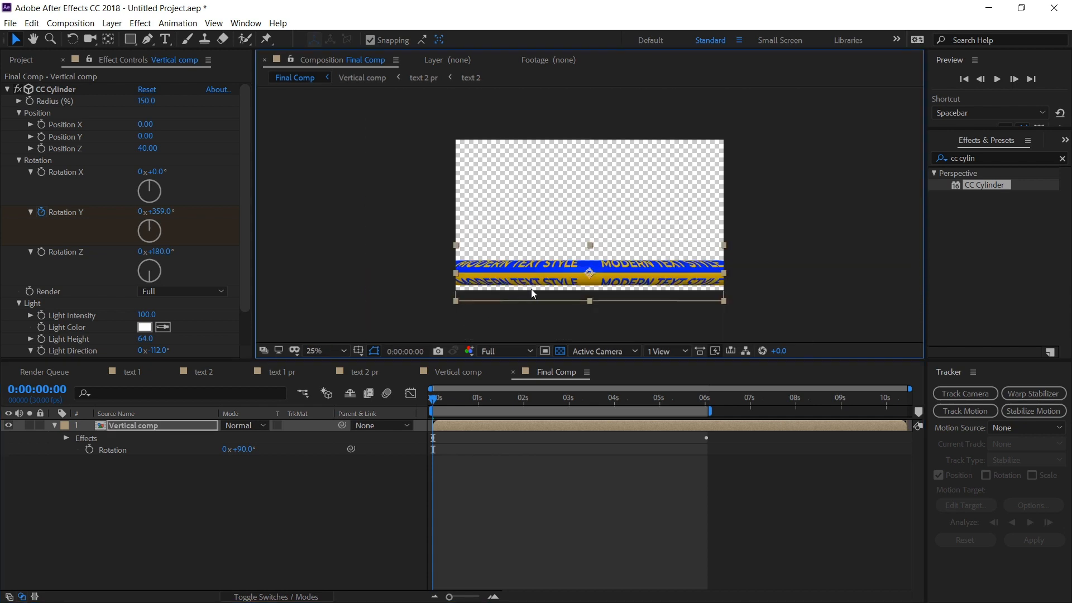
{"action": "scroll", "coordinate": [531, 289], "scroll_direction": "up", "scroll_amount": 2}
{"action": "left_click_drag", "start_coordinate": [539, 272], "coordinate": [539, 280]}
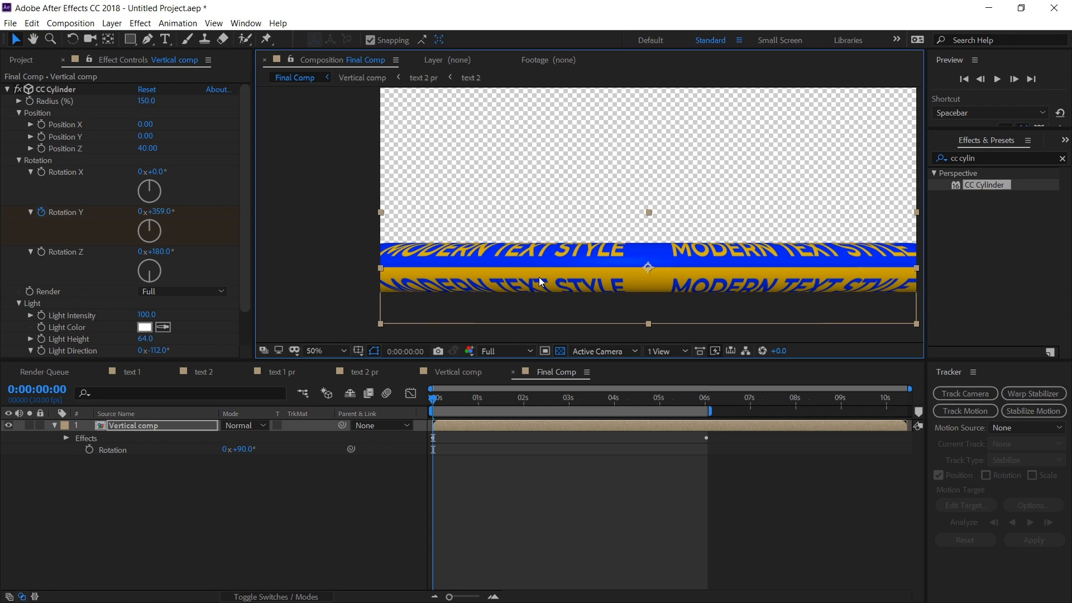
- Add a second Vertical comp layer above the first in Final Comp and set its rotation to 90°
{"action": "left_click", "coordinate": [161, 425]}
{"action": "left_click", "coordinate": [22, 59]}
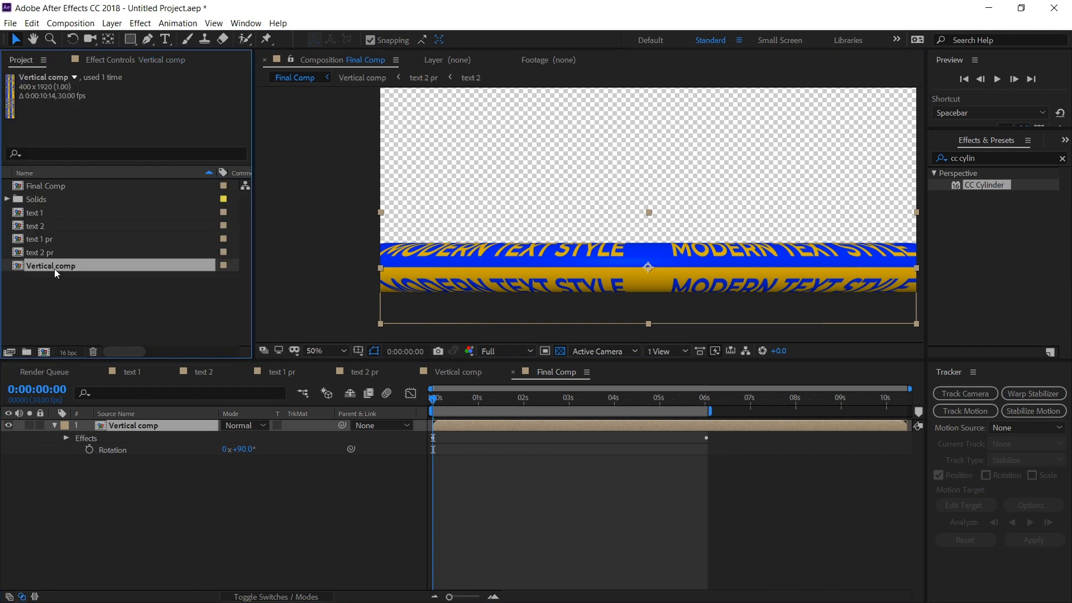
{"action": "left_click_drag", "start_coordinate": [55, 266], "coordinate": [125, 422]}
{"action": "key", "text": "r"}
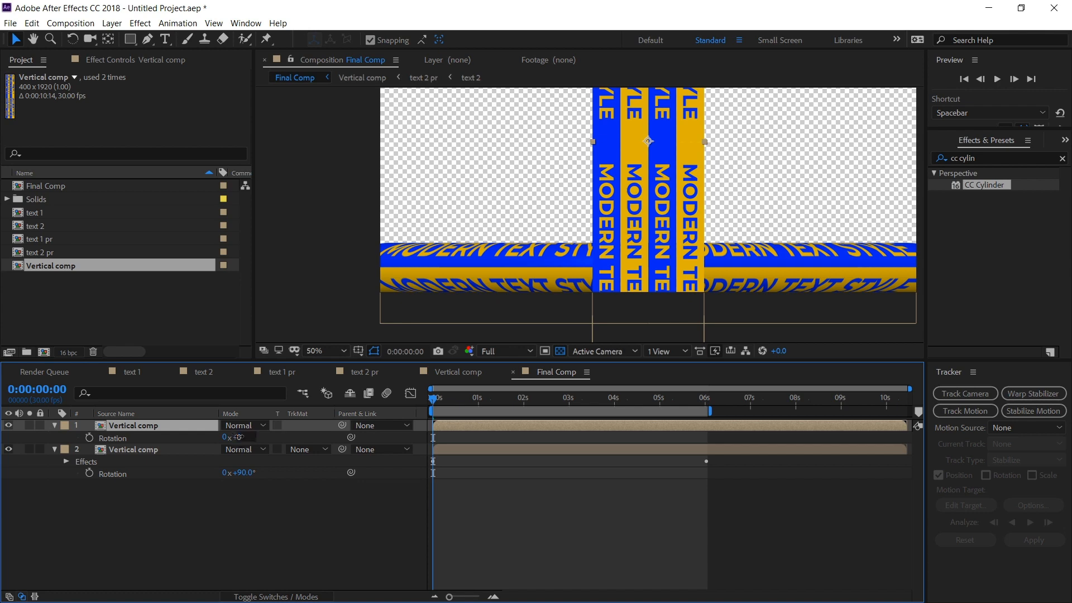
{"action": "left_click", "coordinate": [239, 437]}
{"action": "type", "text": "90"}
{"action": "key", "text": "Return"}
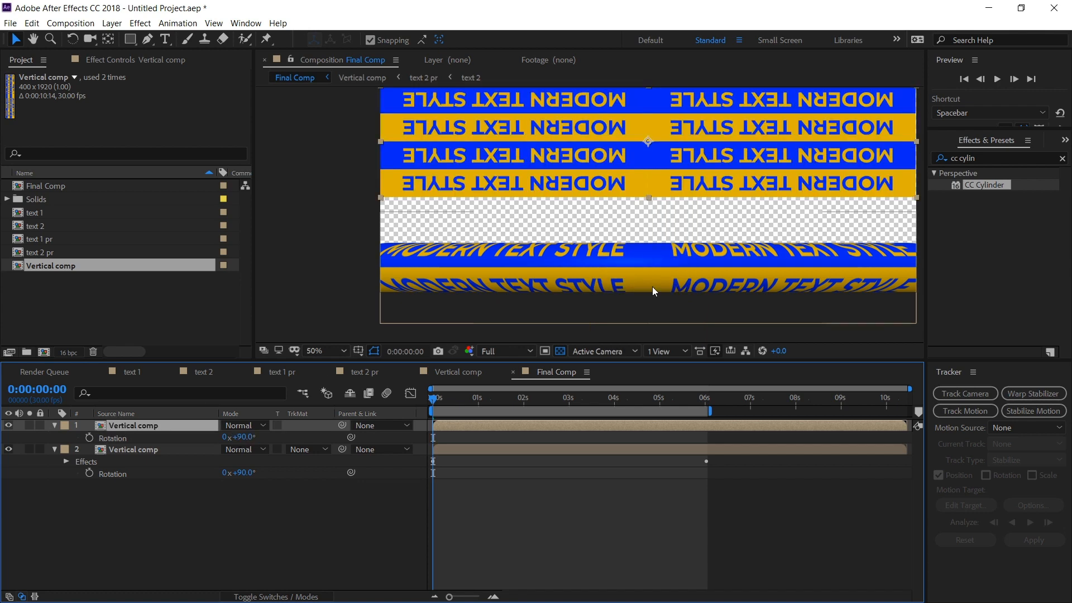
- Apply CC Cylinder to the new Vertical comp layer with Radius 150% and Position Z 40
{"action": "left_click_drag", "start_coordinate": [994, 186], "coordinate": [174, 428]}
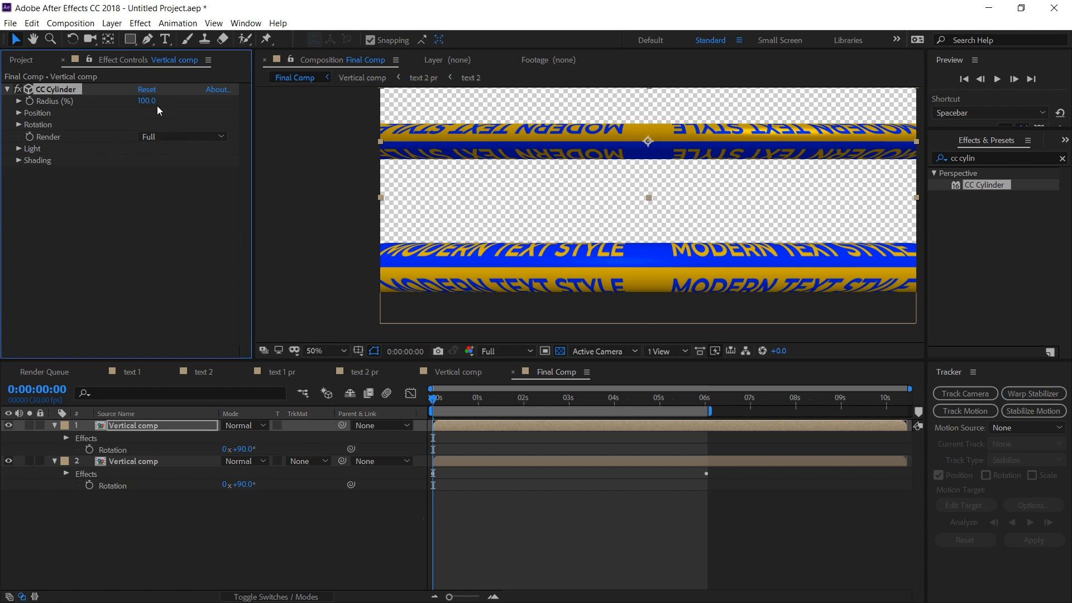
{"action": "left_click", "coordinate": [147, 100]}
{"action": "type", "text": "150"}
{"action": "key", "text": "Return"}
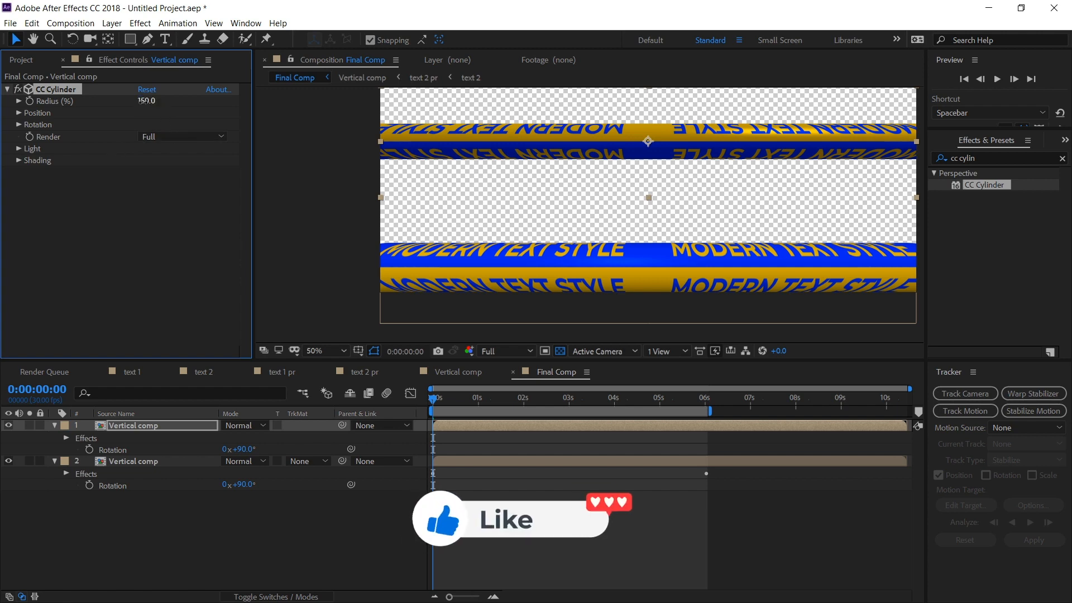
{"action": "left_click", "coordinate": [19, 113]}
{"action": "left_click", "coordinate": [145, 149]}
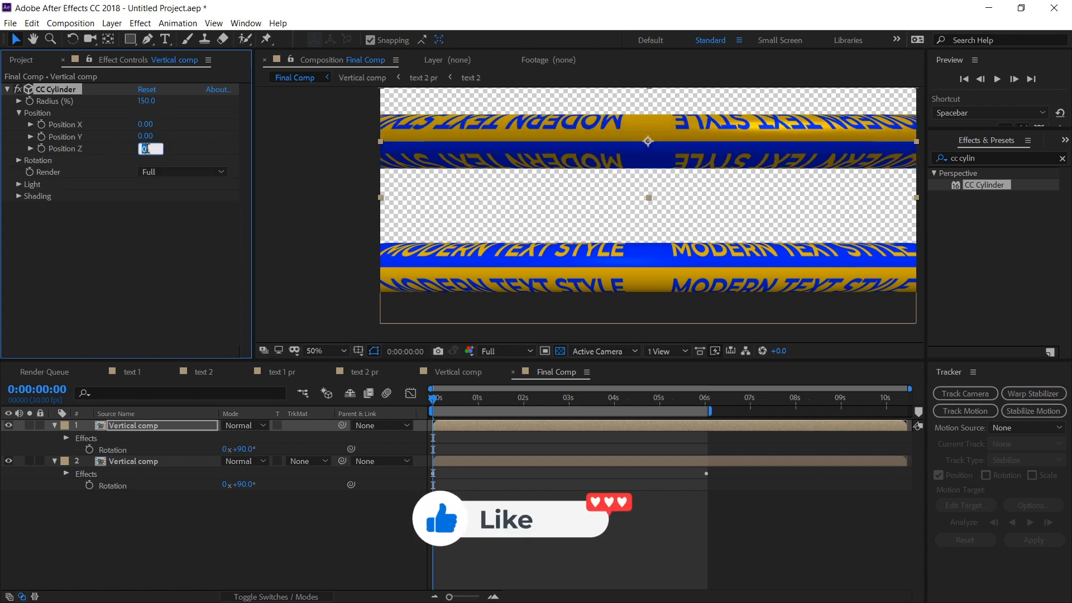
{"action": "type", "text": "40"}
{"action": "key", "text": "Return"}
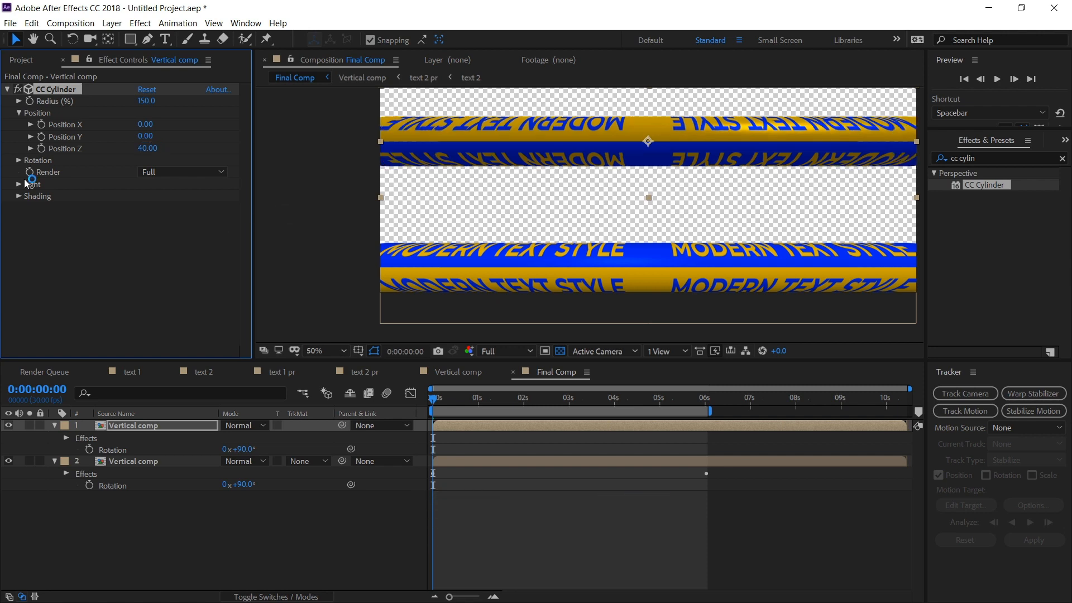
- Set the second cylinder's CC Cylinder Rotation Z to 180°
{"action": "left_click", "coordinate": [19, 160]}
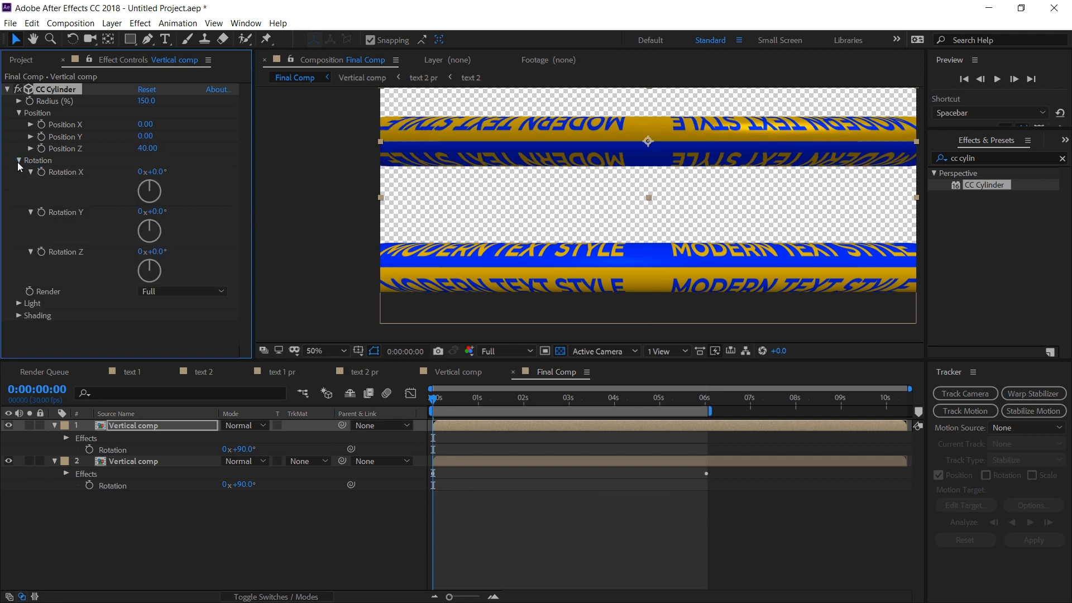
{"action": "left_click", "coordinate": [158, 252]}
{"action": "type", "text": "180"}
{"action": "key", "text": "Return"}
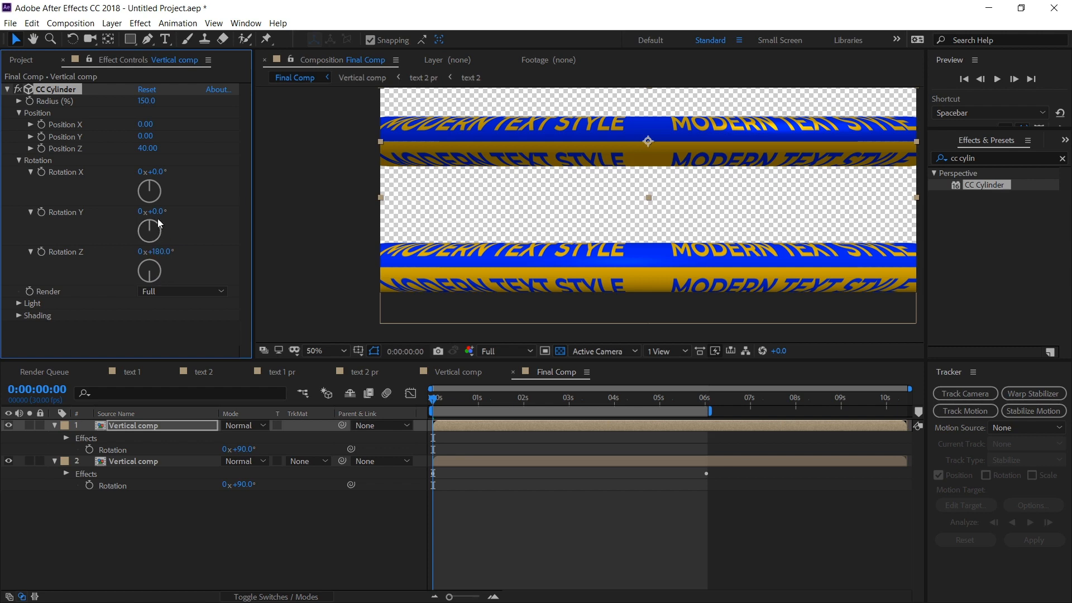
- Keyframe the second cylinder's Rotation Y from 0° at the start to 359° at 0:00:06:01
{"action": "left_click", "coordinate": [457, 461]}
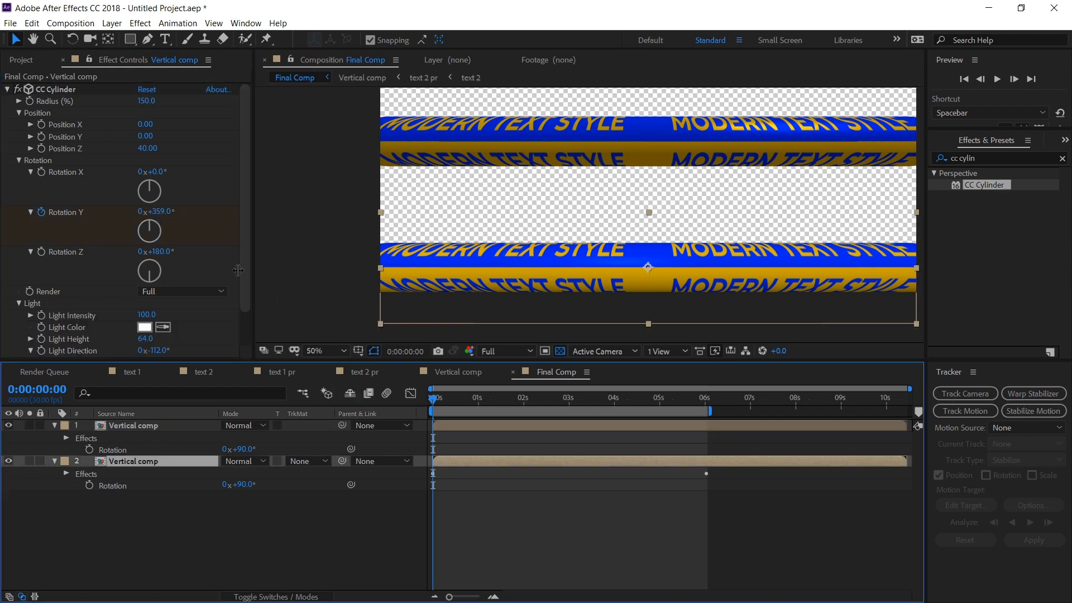
{"action": "left_click", "coordinate": [463, 427]}
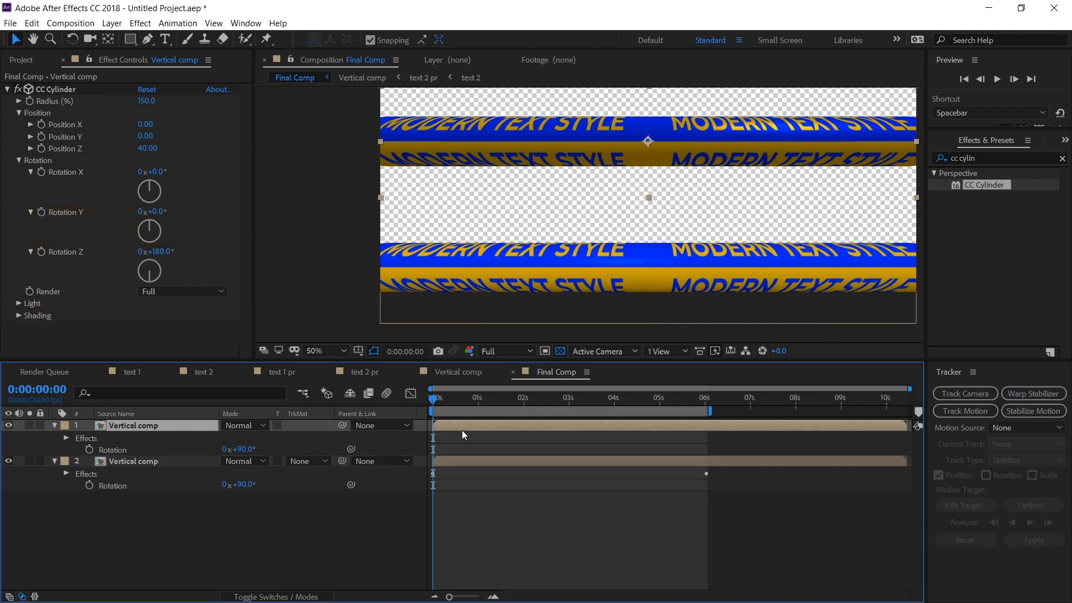
{"action": "left_click", "coordinate": [42, 214]}
{"action": "left_click_drag", "start_coordinate": [430, 400], "coordinate": [699, 434]}
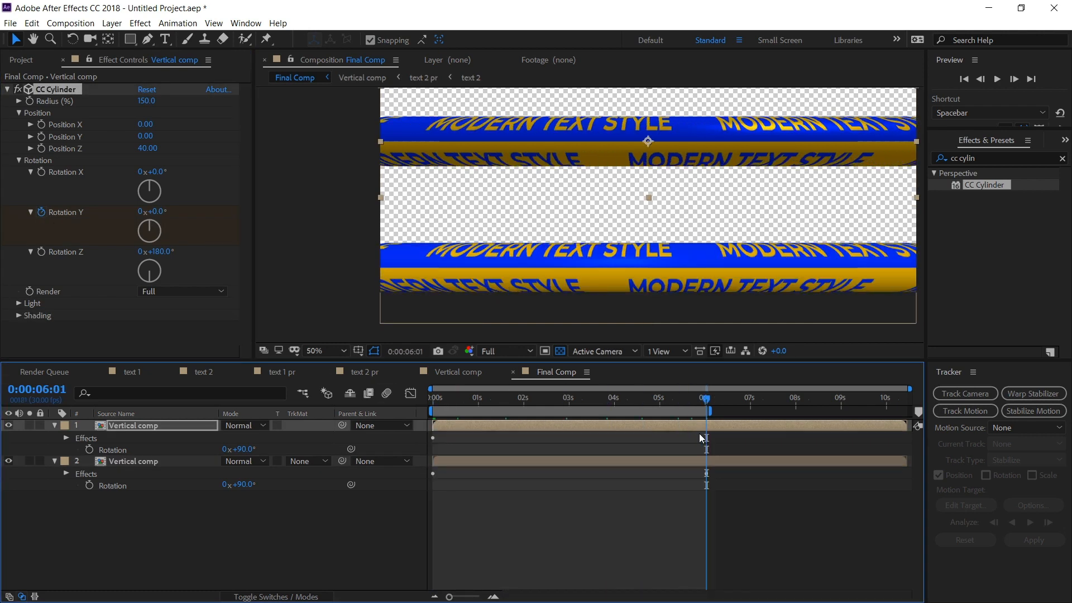
{"action": "left_click", "coordinate": [158, 212]}
{"action": "type", "text": "359"}
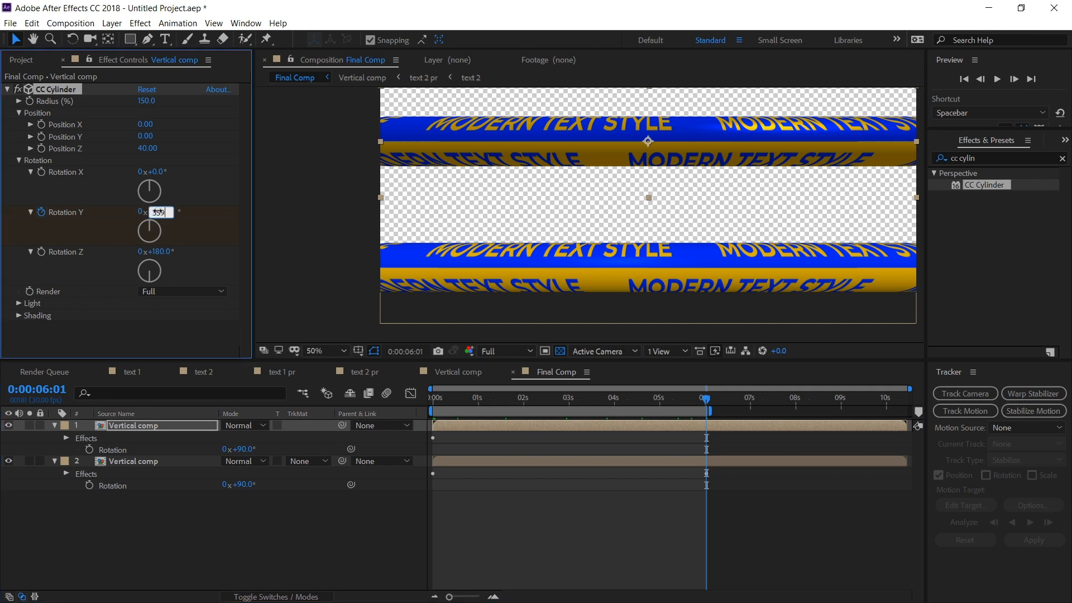
{"action": "key", "text": "Return"}
- Move the second cylinder down until its lower edge meets the upper edge of the first cylinder without a gap
{"action": "left_click_drag", "start_coordinate": [448, 407], "coordinate": [515, 407]}
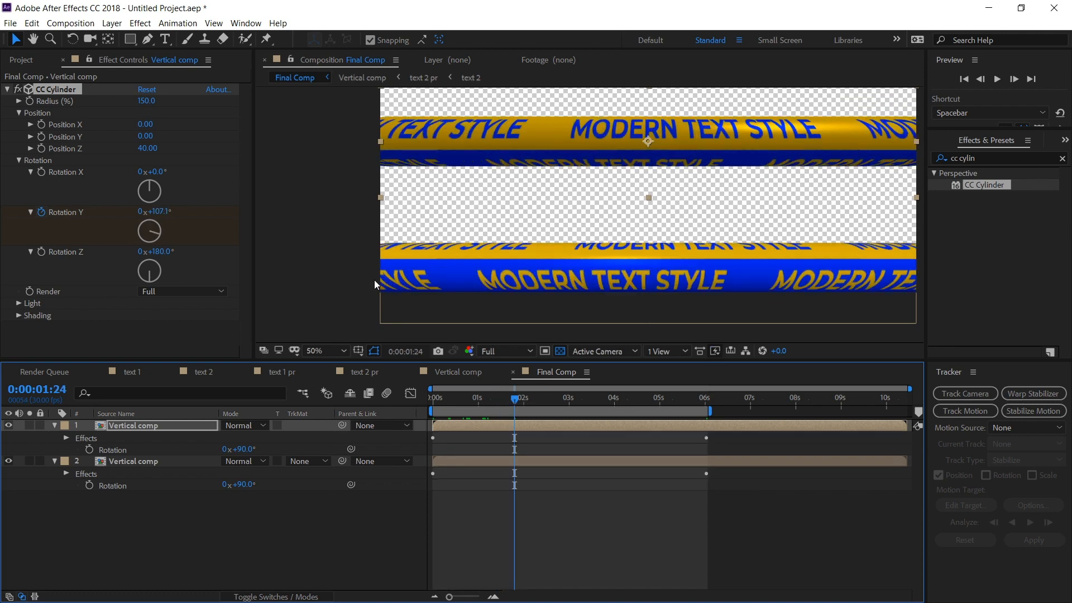
{"action": "left_click_drag", "start_coordinate": [530, 159], "coordinate": [532, 236]}
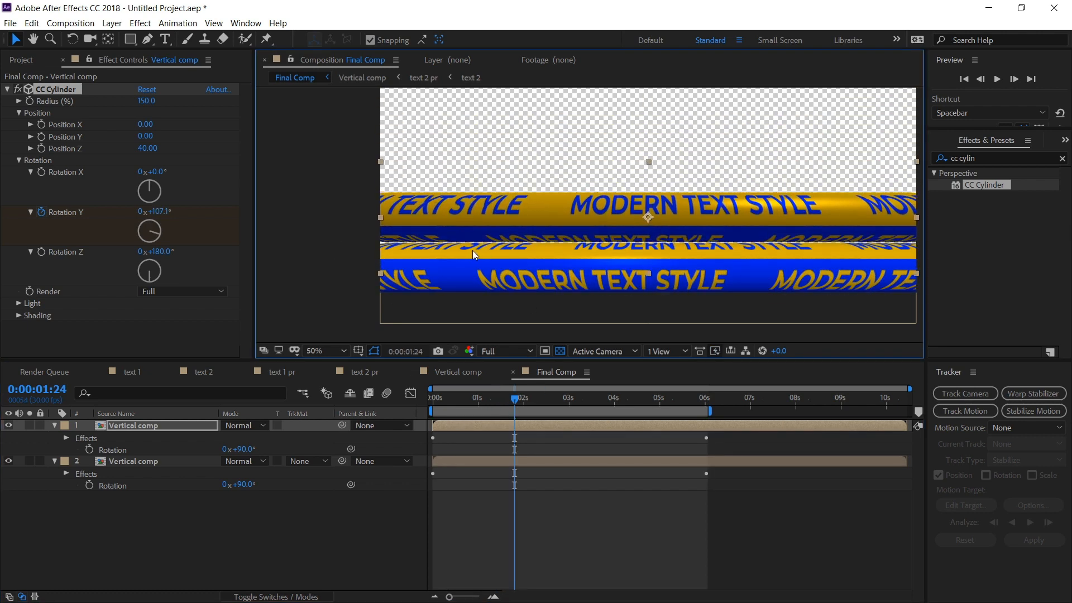
{"action": "scroll", "coordinate": [474, 247], "scroll_direction": "up", "scroll_amount": 6}
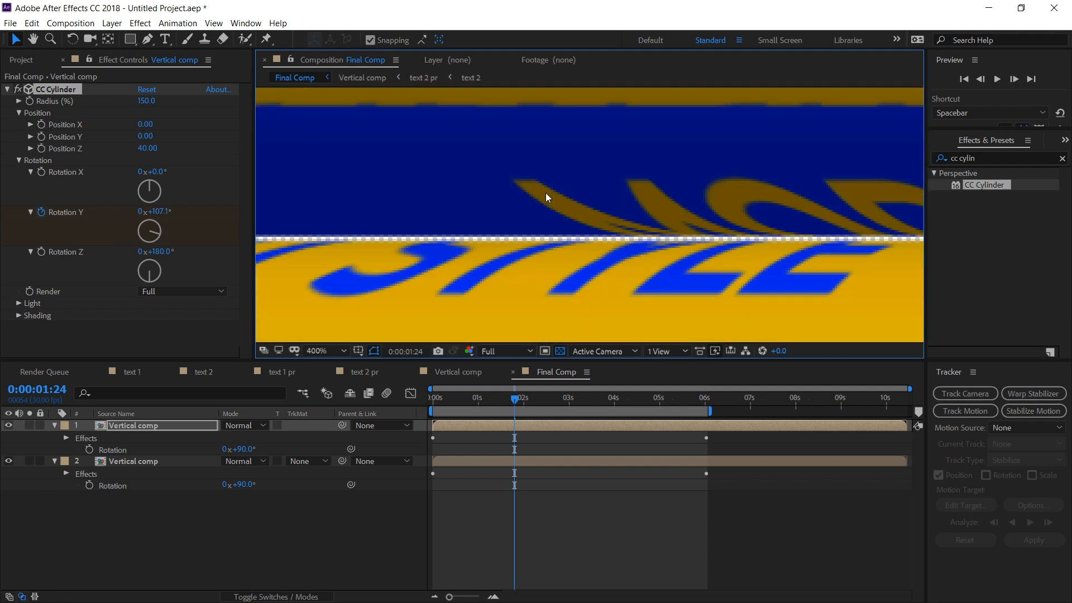
{"action": "left_click_drag", "start_coordinate": [547, 197], "coordinate": [547, 201]}
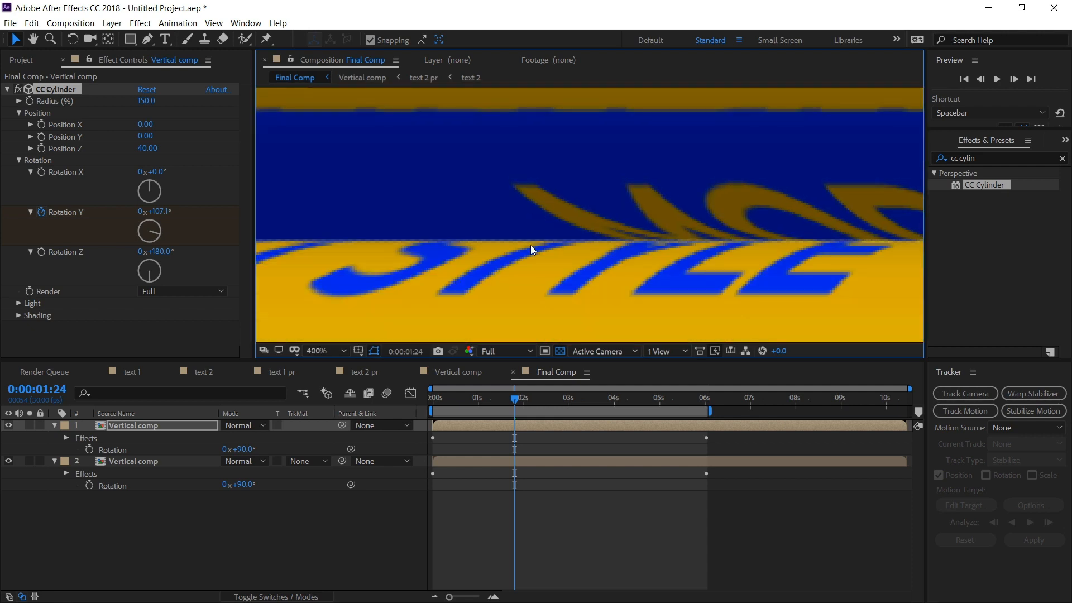
{"action": "scroll", "coordinate": [531, 245], "scroll_direction": "down", "scroll_amount": 4}
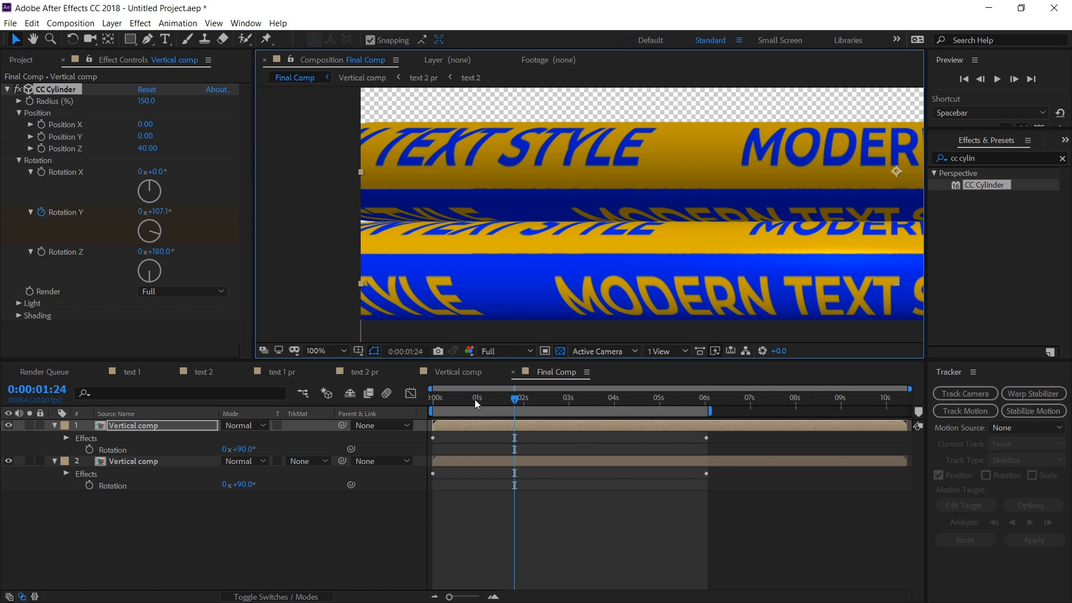
- Return the playhead to the start and set the second cylinder's Light Direction to -114° and Light Height to 6
{"action": "left_click_drag", "start_coordinate": [475, 400], "coordinate": [384, 415]}
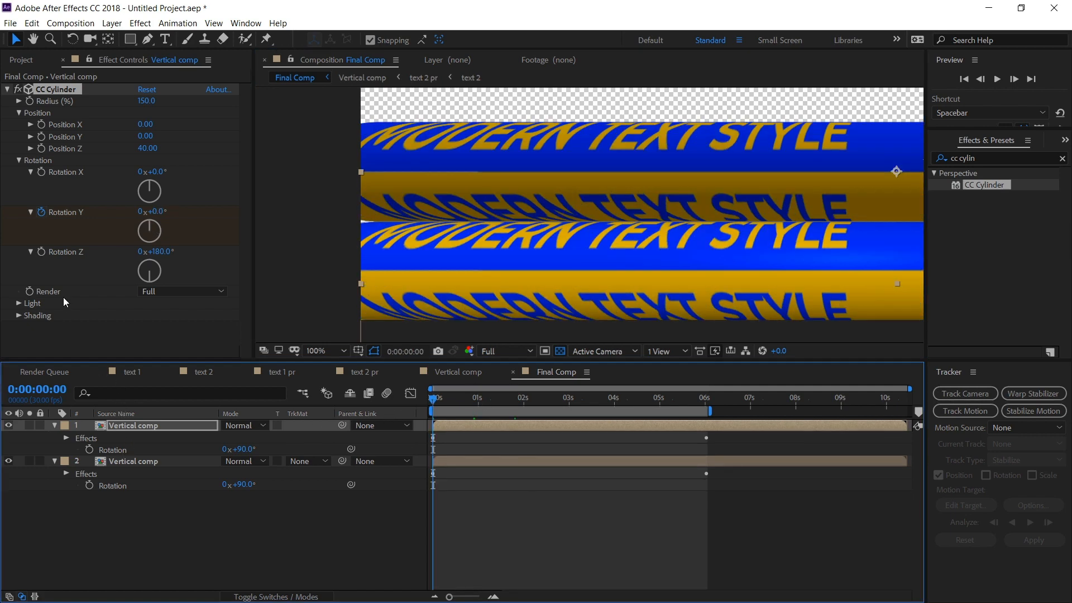
{"action": "left_click", "coordinate": [18, 305]}
{"action": "scroll", "coordinate": [20, 313], "scroll_direction": "down", "scroll_amount": 2}
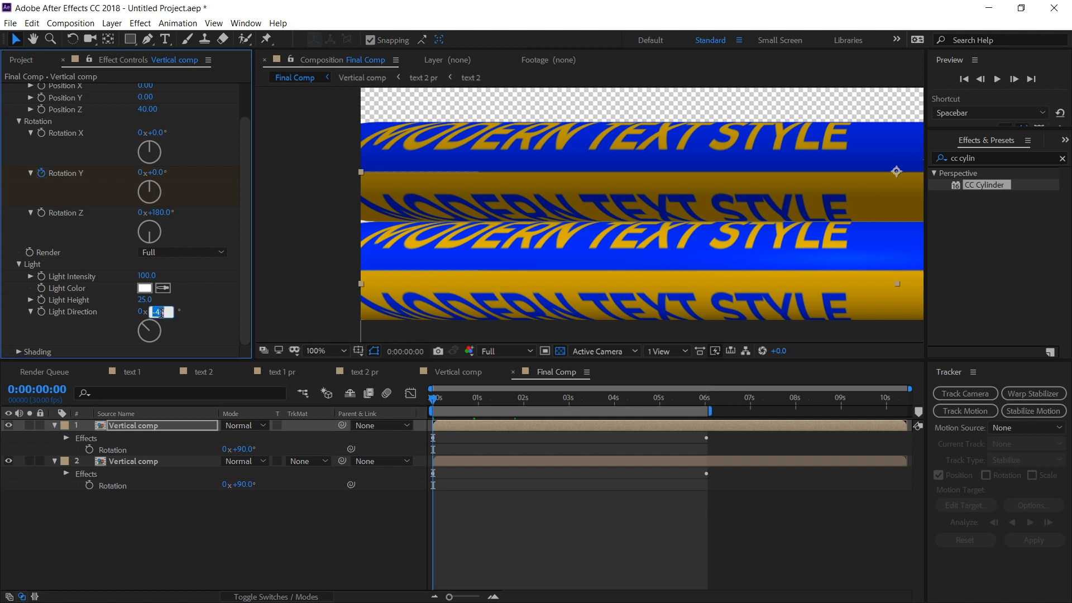
{"action": "type", "text": "-114"}
{"action": "left_click_drag", "start_coordinate": [143, 300], "coordinate": [148, 300]}
{"action": "left_click", "coordinate": [144, 301]}
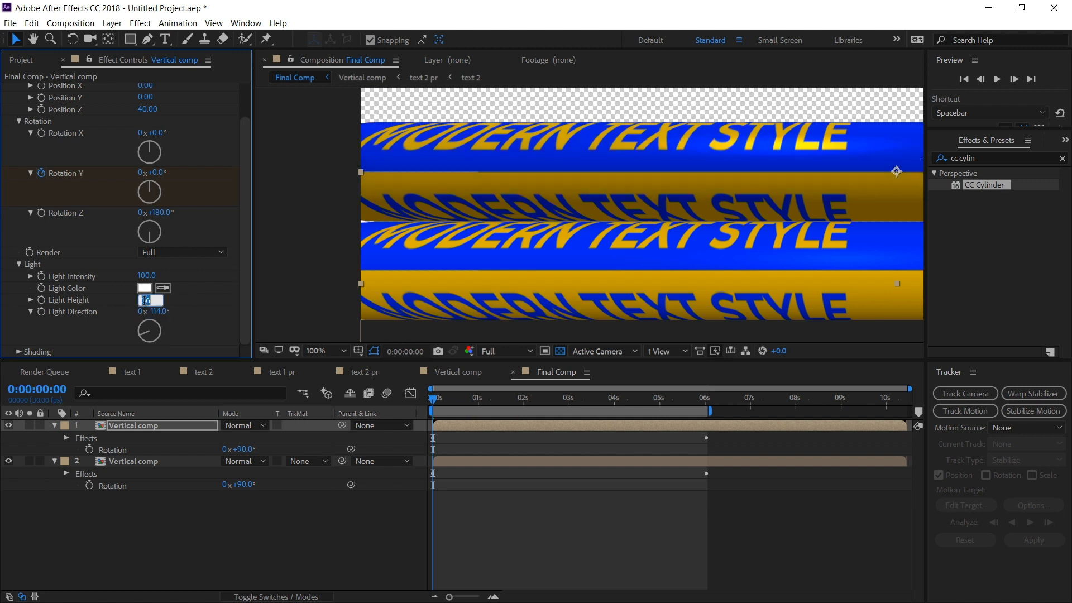
{"action": "type", "text": "6"}
{"action": "key", "text": "Return"}
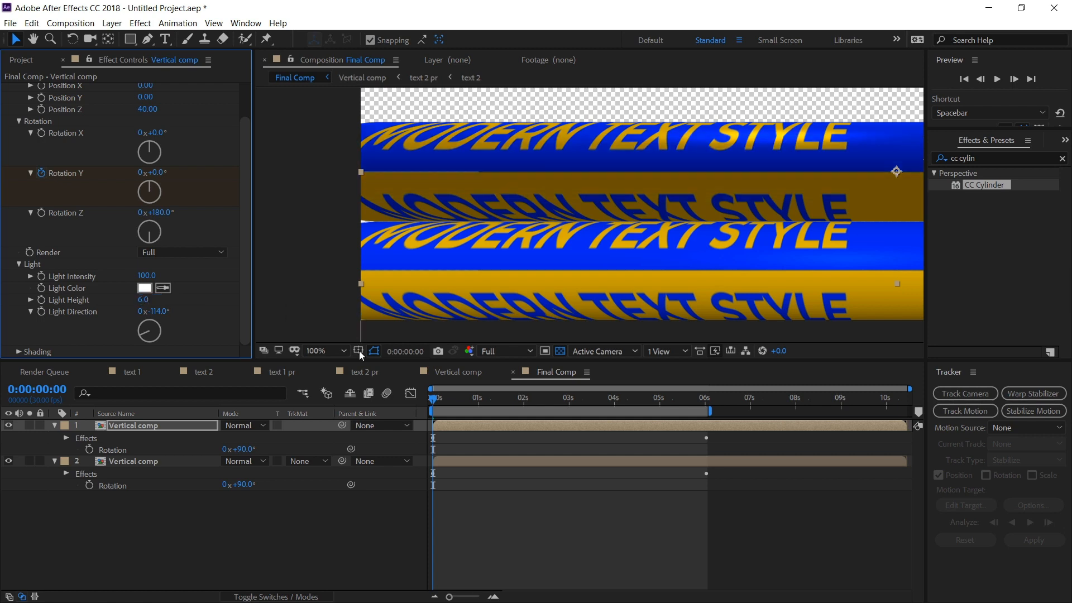
- Duplicate both Vertical comp cylinder layers together and place the two copies at the top of the layer stack
{"action": "left_click", "coordinate": [323, 352]}
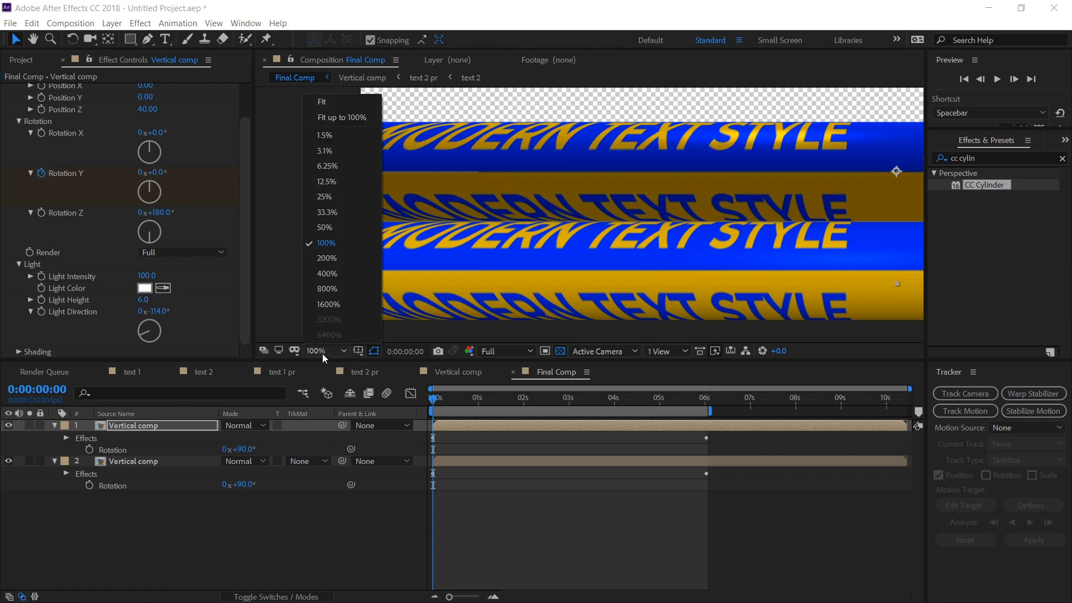
{"action": "left_click", "coordinate": [337, 118]}
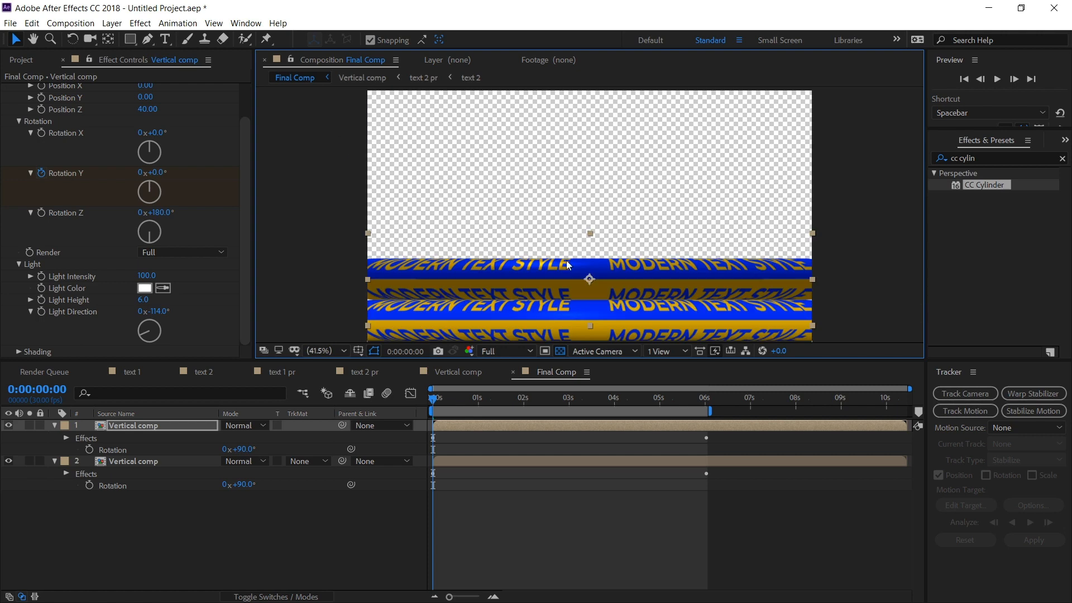
{"action": "left_click", "coordinate": [53, 425]}
{"action": "left_click", "coordinate": [55, 438]}
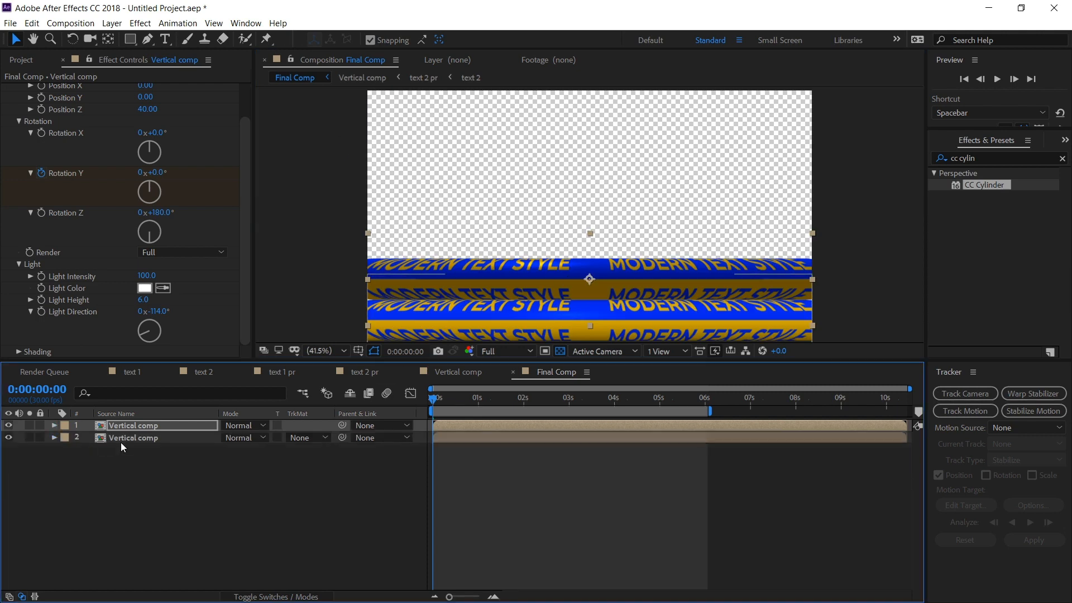
{"action": "left_click", "coordinate": [131, 437]}
{"action": "left_click", "coordinate": [136, 426], "text": "ctrl"}
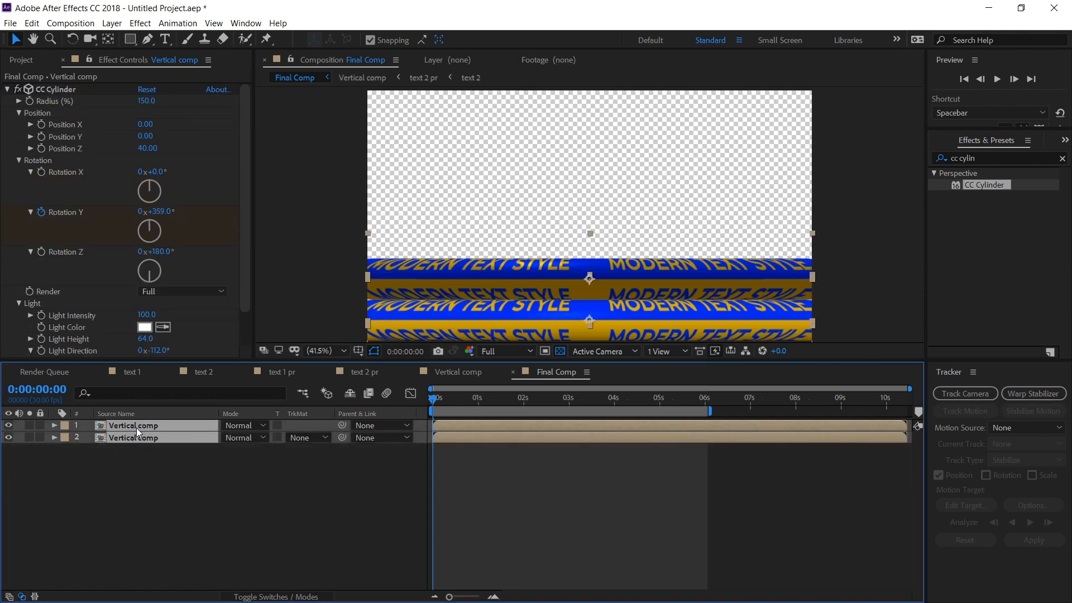
{"action": "key", "text": "ctrl+d"}
{"action": "left_click_drag", "start_coordinate": [145, 450], "coordinate": [135, 437]}
- Move the duplicated cylinder pair up until its lower edge meets the original pair's upper edge without a gap
{"action": "left_click_drag", "start_coordinate": [424, 317], "coordinate": [495, 187]}
{"action": "scroll", "coordinate": [425, 305], "scroll_direction": "up", "scroll_amount": 3}
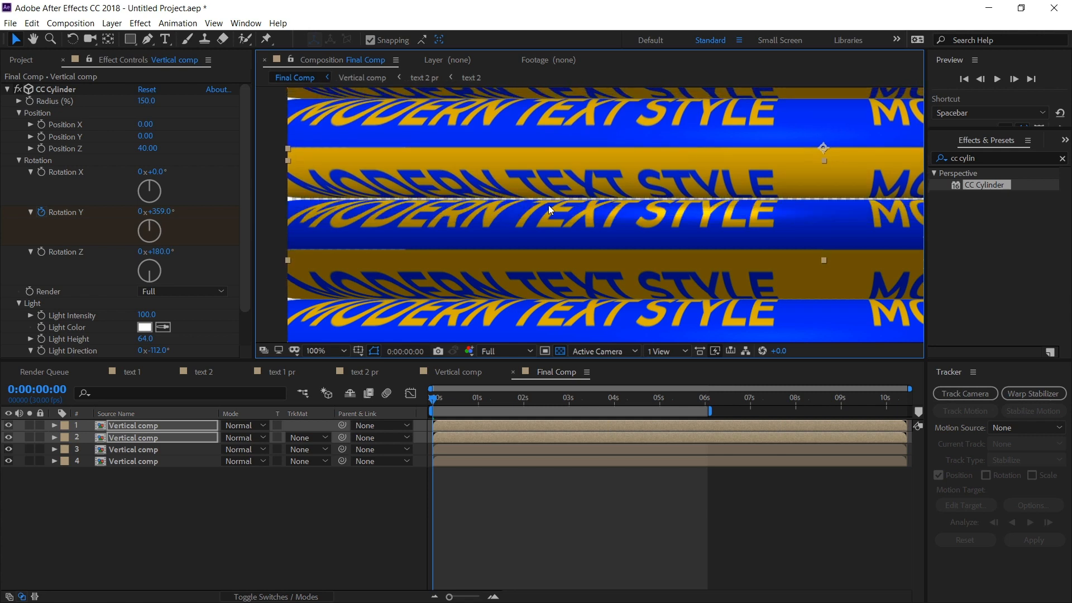
{"action": "scroll", "coordinate": [548, 206], "scroll_direction": "up", "scroll_amount": 2}
{"action": "key", "text": "Down"}
{"action": "key", "text": "Down"}
{"action": "key", "text": "Down"}
{"action": "key", "text": "Down"}
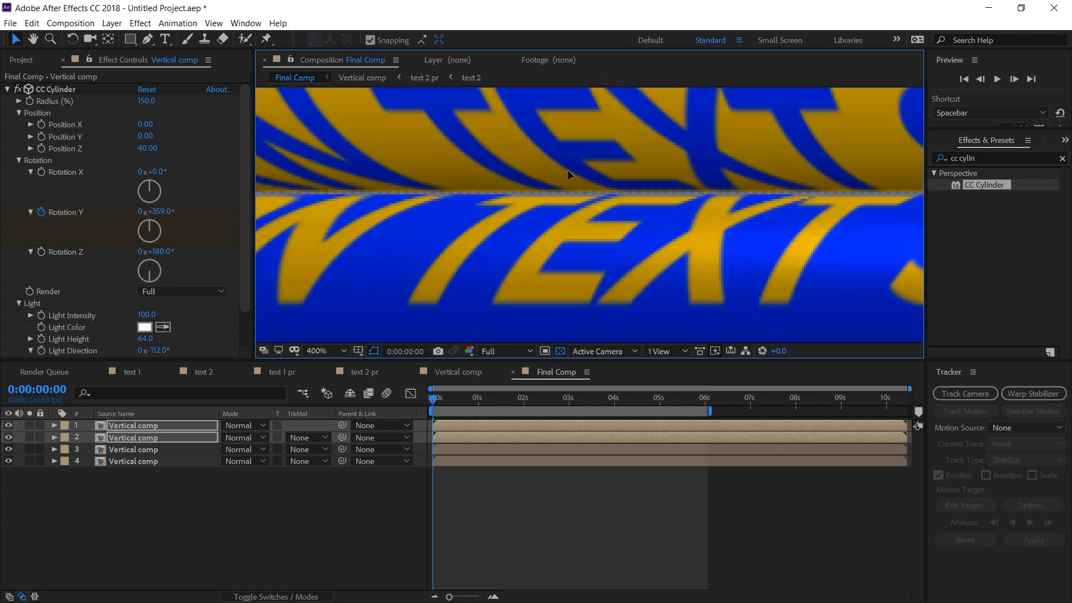
{"action": "scroll", "coordinate": [569, 172], "scroll_direction": "down", "scroll_amount": 2}
{"action": "scroll", "coordinate": [562, 189], "scroll_direction": "down", "scroll_amount": 4}
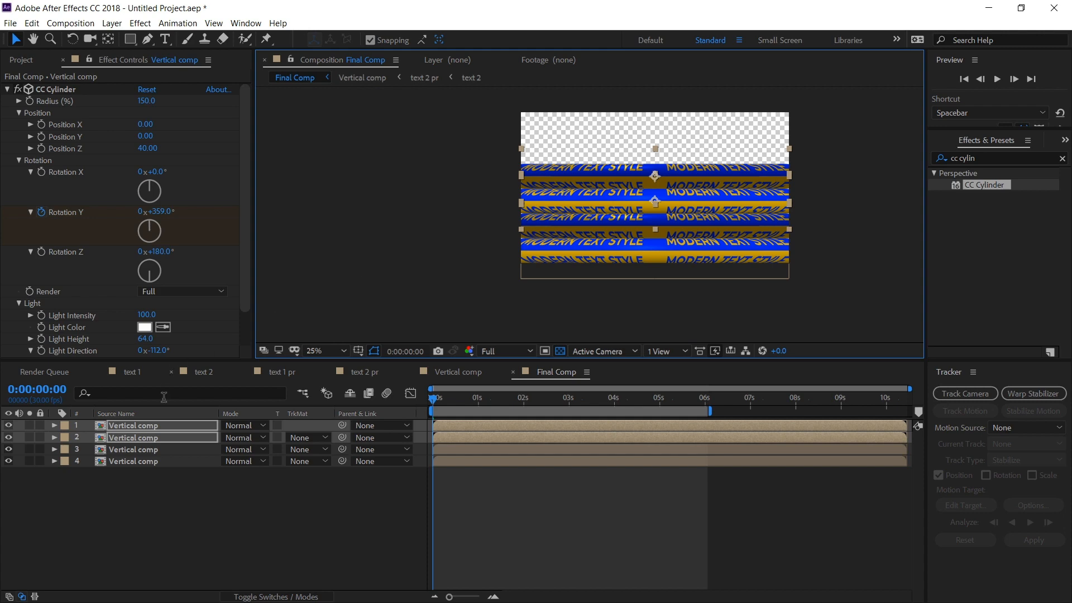
- Duplicate the upper cylinder pair again and move the copies up to sit directly above it, filling the remaining frame
{"action": "key", "text": "ctrl+d"}
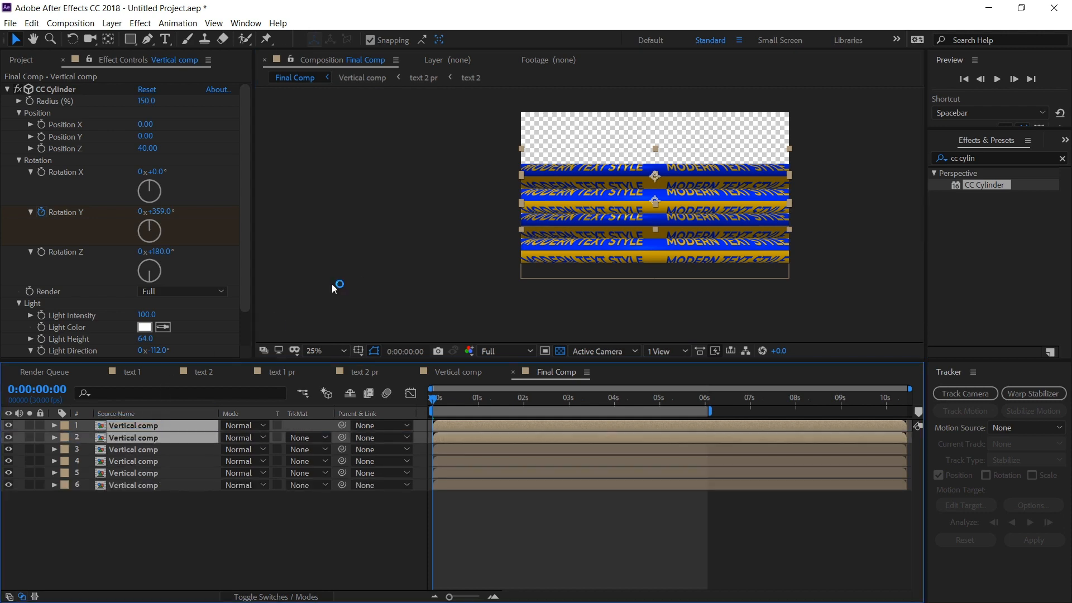
{"action": "left_click_drag", "start_coordinate": [537, 184], "coordinate": [544, 142]}
{"action": "scroll", "coordinate": [545, 215], "scroll_direction": "up", "scroll_amount": 4}
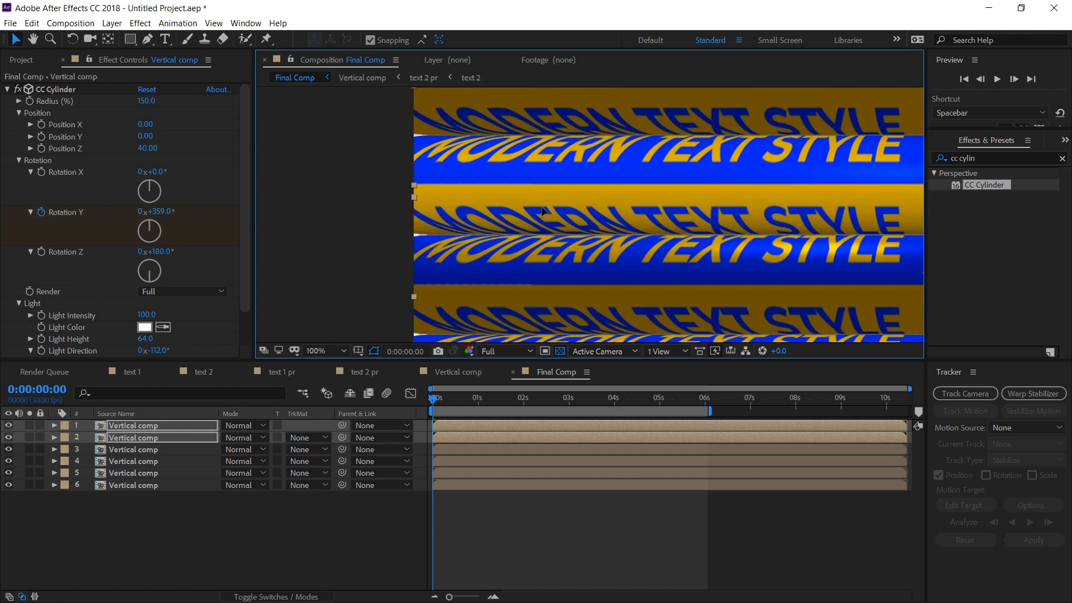
{"action": "scroll", "coordinate": [564, 299], "scroll_direction": "down", "scroll_amount": 4}
- Examine the upper and lower frame edges of the six-cylinder stack for uncovered strips
{"action": "left_click", "coordinate": [129, 485]}
{"action": "left_click", "coordinate": [125, 426], "text": "shift"}
{"action": "scroll", "coordinate": [603, 196], "scroll_direction": "up", "scroll_amount": 4}
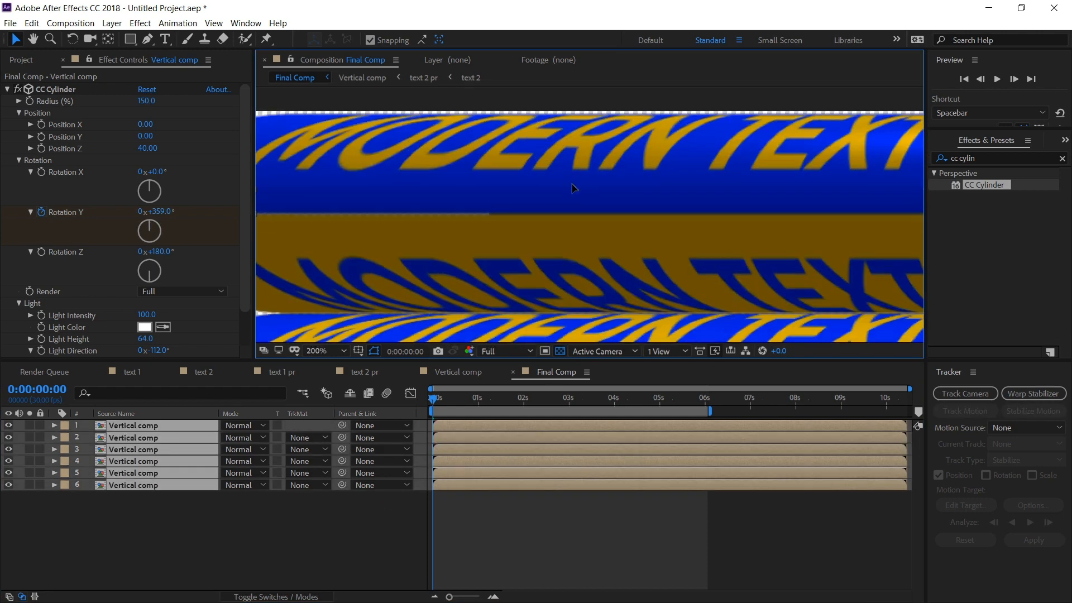
{"action": "scroll", "coordinate": [614, 284], "scroll_direction": "down", "scroll_amount": 5}
{"action": "scroll", "coordinate": [615, 284], "scroll_direction": "up", "scroll_amount": 4}
{"action": "left_click", "coordinate": [534, 287]}
{"action": "scroll", "coordinate": [534, 287], "scroll_direction": "up", "scroll_amount": 6}
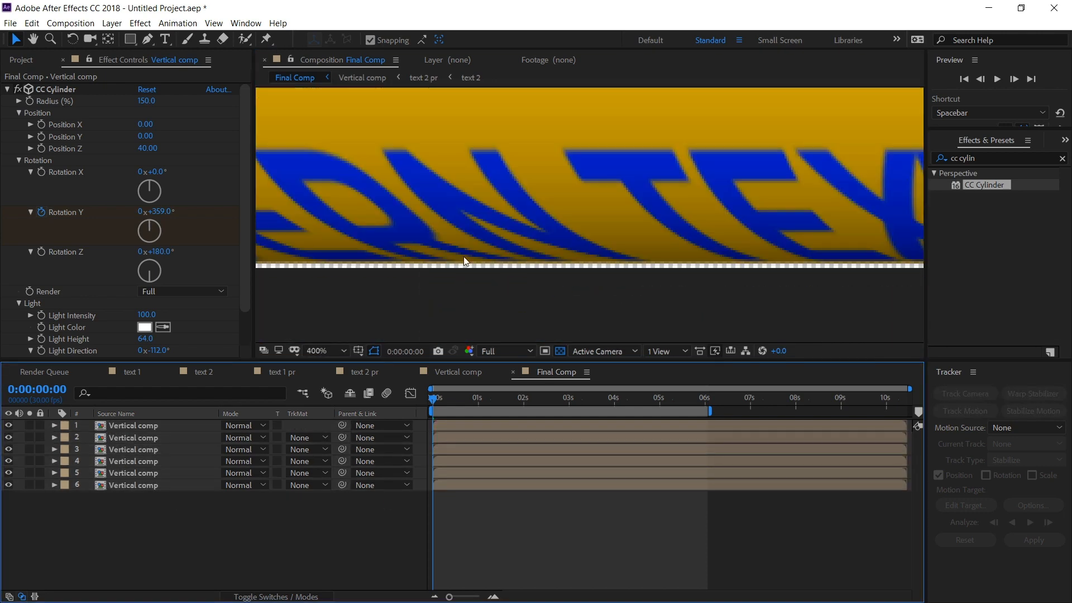
{"action": "scroll", "coordinate": [457, 266], "scroll_direction": "down", "scroll_amount": 9}
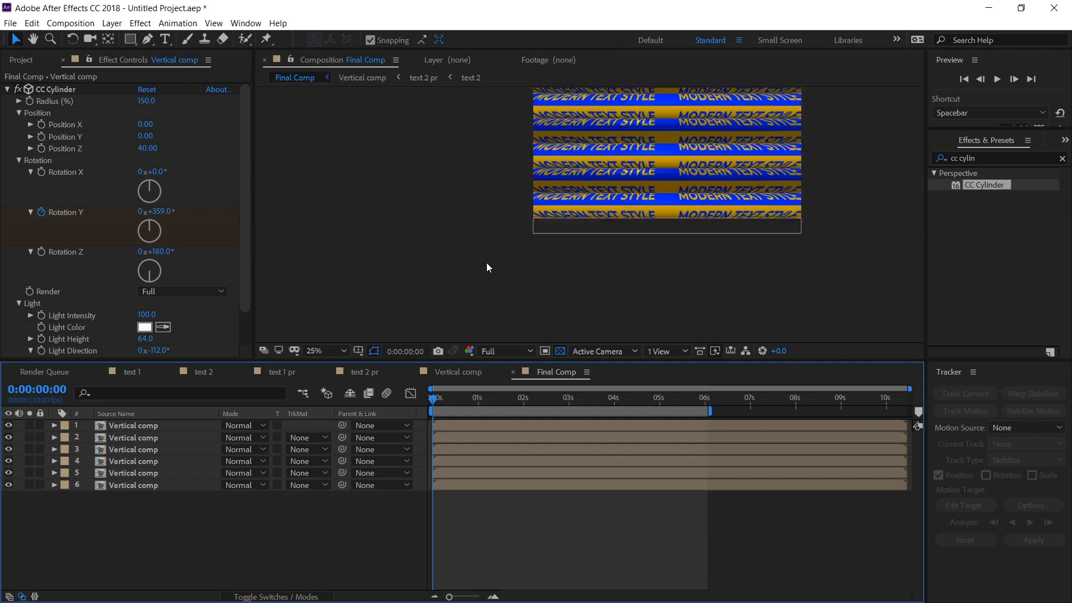
{"action": "scroll", "coordinate": [614, 190], "scroll_direction": "up", "scroll_amount": 3}
{"action": "scroll", "coordinate": [617, 180], "scroll_direction": "up", "scroll_amount": 2}
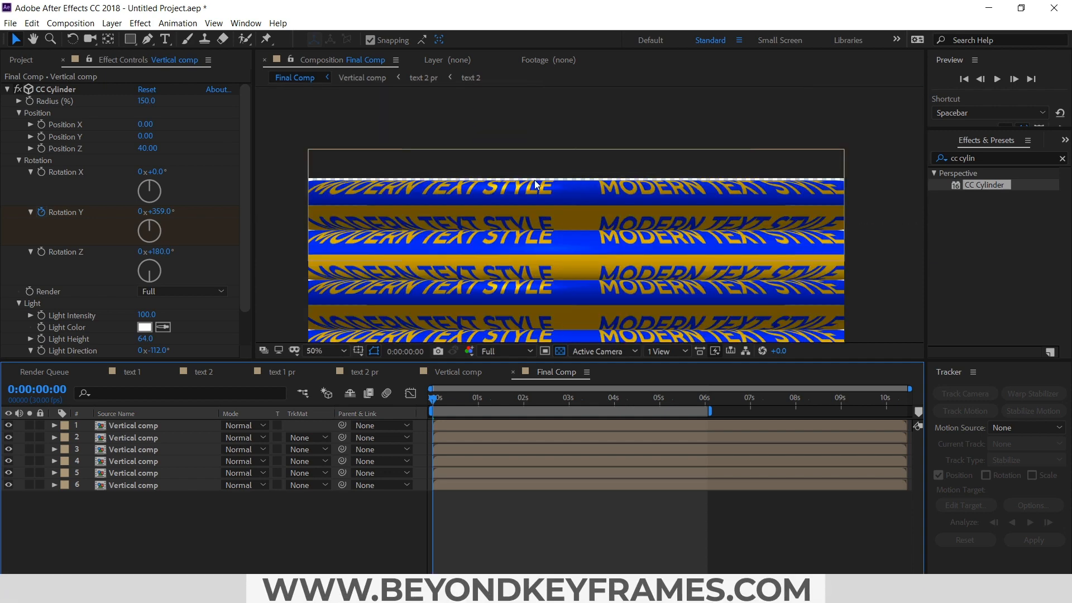
- Add a null object and parent all six Vertical comp layers to it
{"action": "left_click", "coordinate": [112, 22]}
{"action": "mouse_move", "coordinate": [116, 39]}
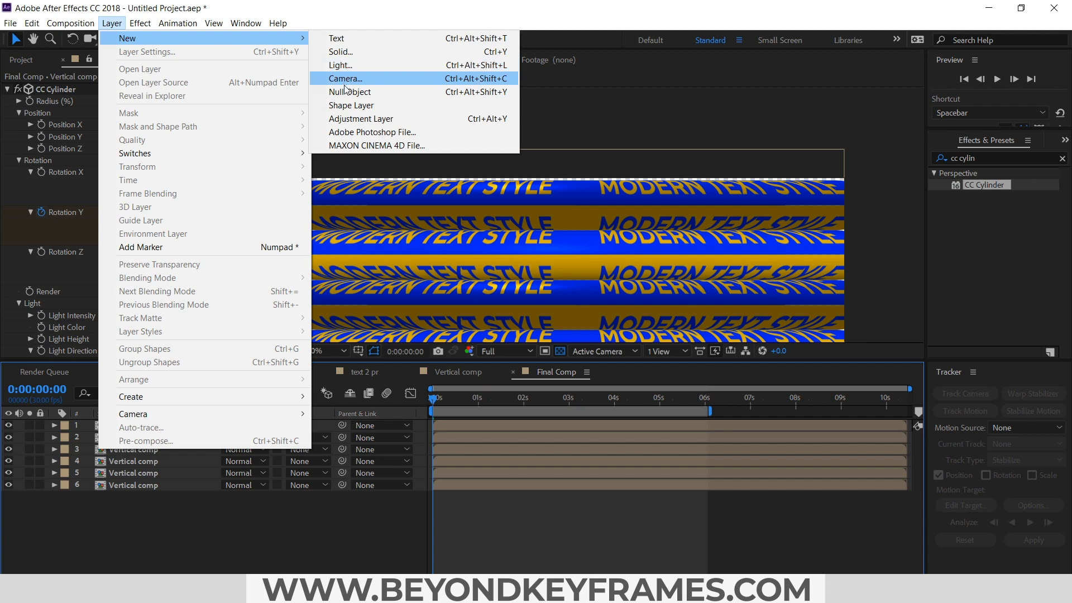
{"action": "left_click", "coordinate": [347, 92]}
{"action": "left_click", "coordinate": [147, 499]}
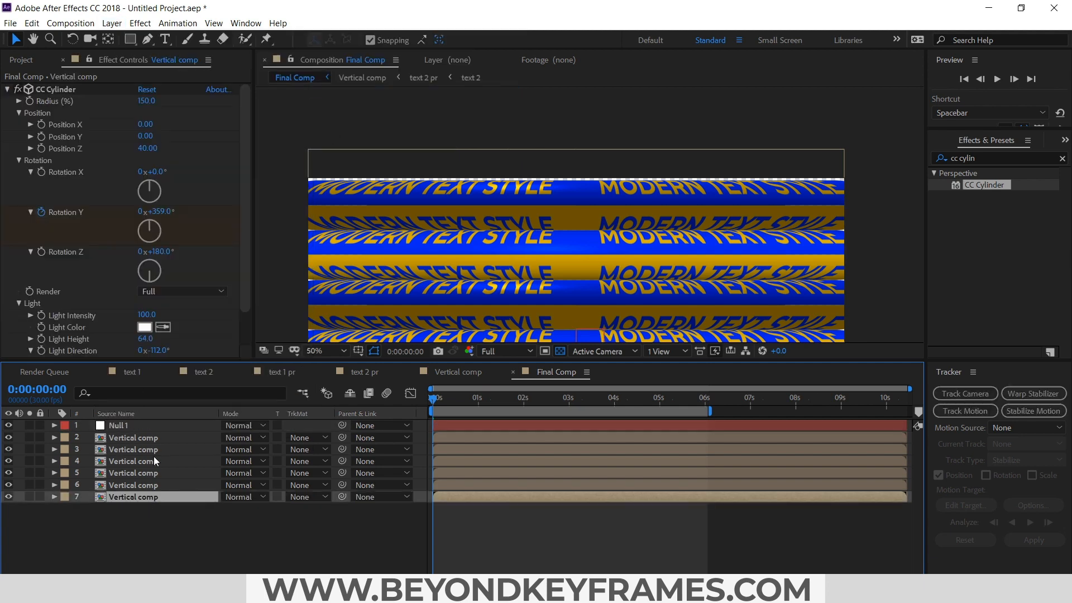
{"action": "left_click", "coordinate": [156, 439], "text": "shift"}
{"action": "left_click_drag", "start_coordinate": [343, 437], "coordinate": [170, 427]}
- Scale the null to 102% so the cylinder stack covers the whole frame
{"action": "left_click", "coordinate": [170, 426]}
{"action": "key", "text": "s"}
{"action": "left_click_drag", "start_coordinate": [263, 437], "coordinate": [264, 437]}
{"action": "scroll", "coordinate": [522, 297], "scroll_direction": "down", "scroll_amount": 4}
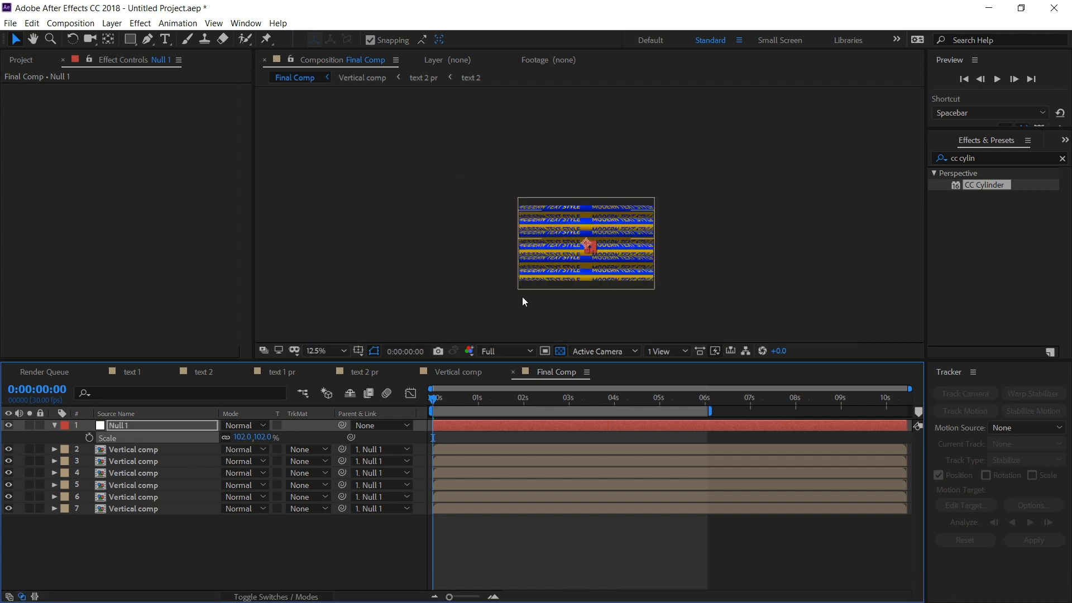
{"action": "scroll", "coordinate": [586, 276], "scroll_direction": "up", "scroll_amount": 4}
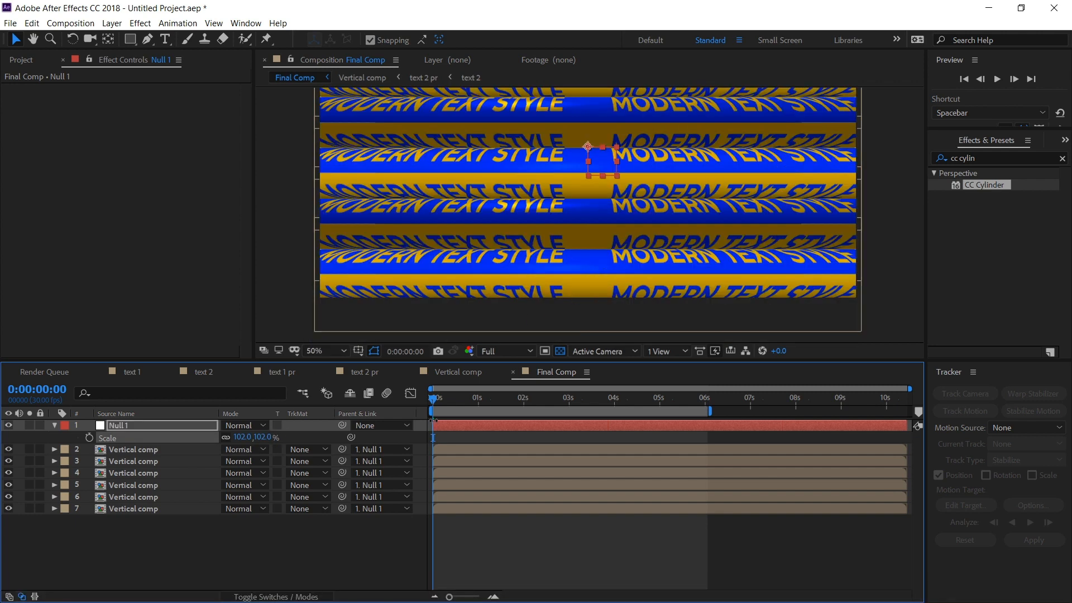
{"action": "left_click", "coordinate": [448, 524]}
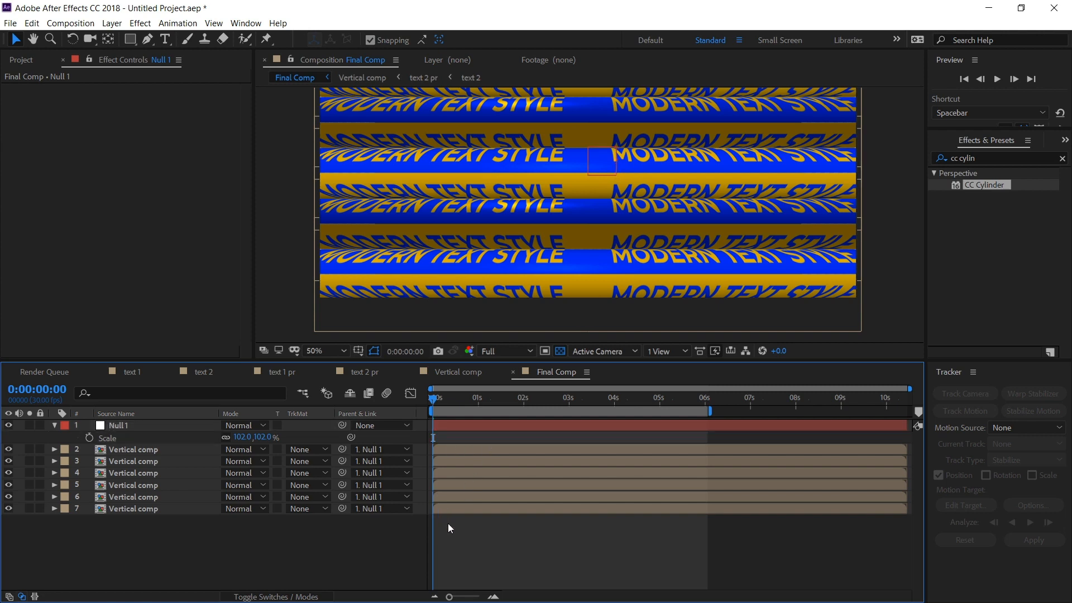
- Set the viewer resolution to Third and preview the Final Comp animation with the whole frame in view
{"action": "left_click", "coordinate": [313, 351]}
{"action": "left_click", "coordinate": [336, 118]}
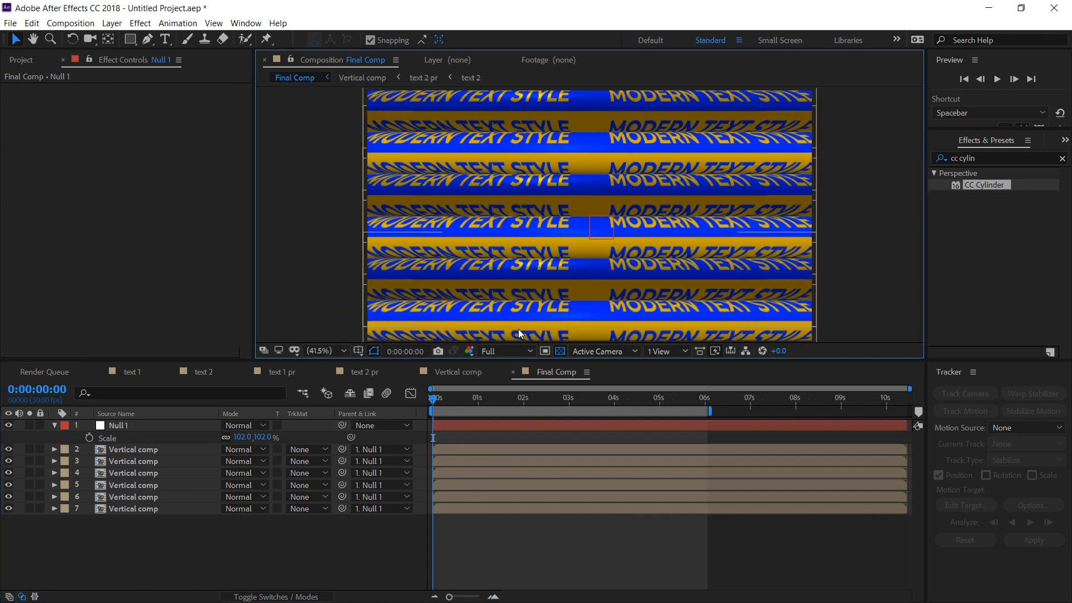
{"action": "left_click", "coordinate": [495, 352]}
{"action": "left_click", "coordinate": [508, 511]}
{"action": "key", "text": "space"}
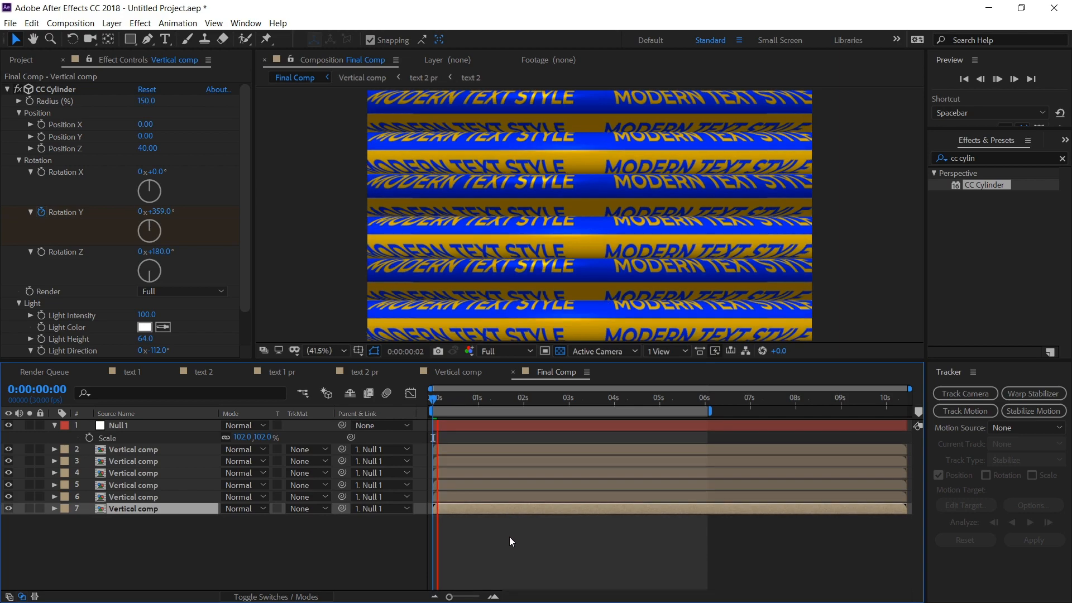
{"action": "left_click", "coordinate": [506, 347]}
{"action": "left_click", "coordinate": [502, 441]}
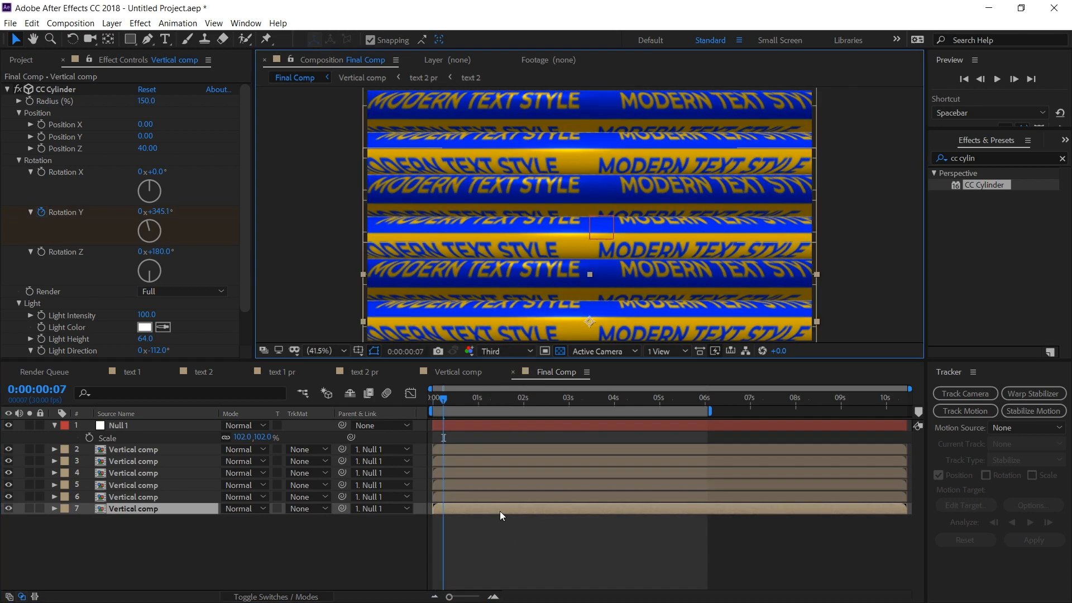
{"action": "left_click", "coordinate": [504, 528]}
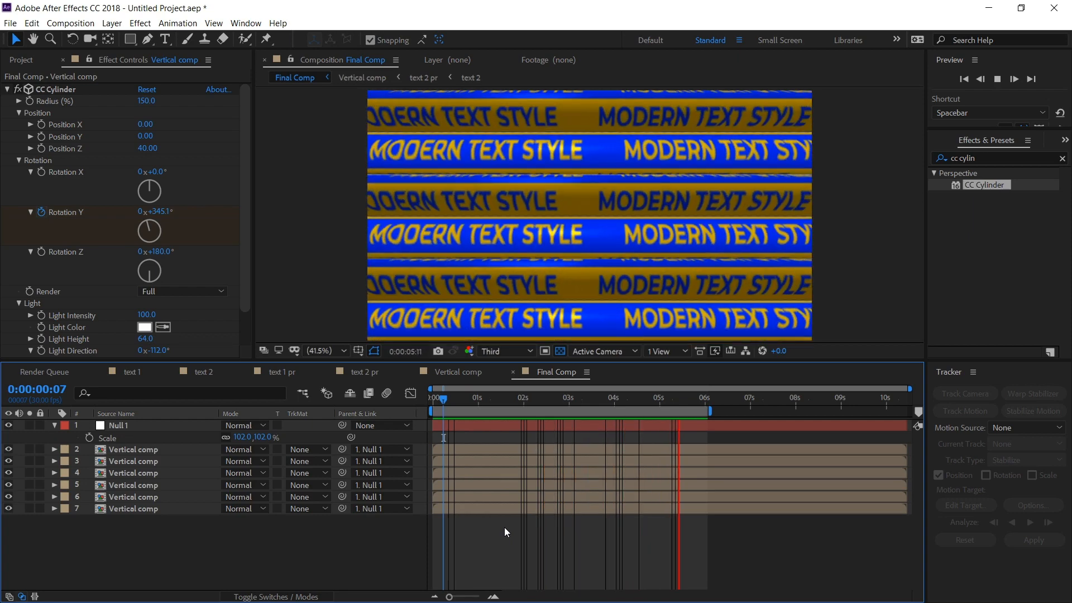
{"action": "key", "text": "space"}
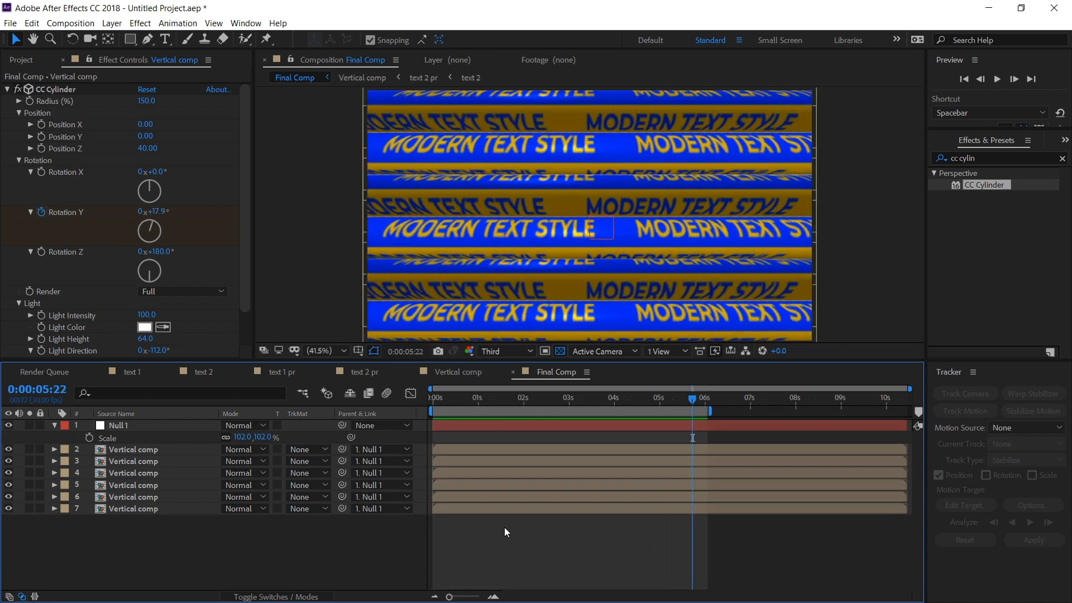